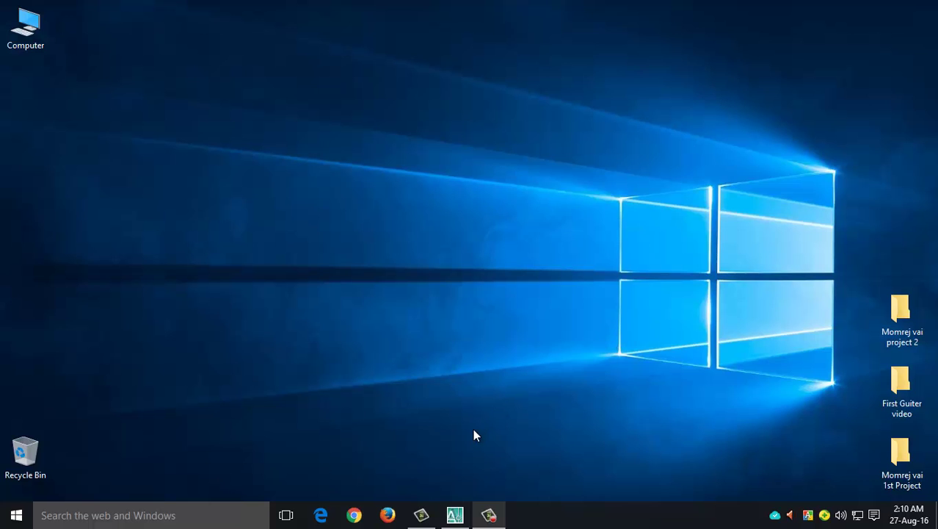
Step: Switch to AutoCAD and start a new drawing with the Advanced Setup wizard
click(457, 514)
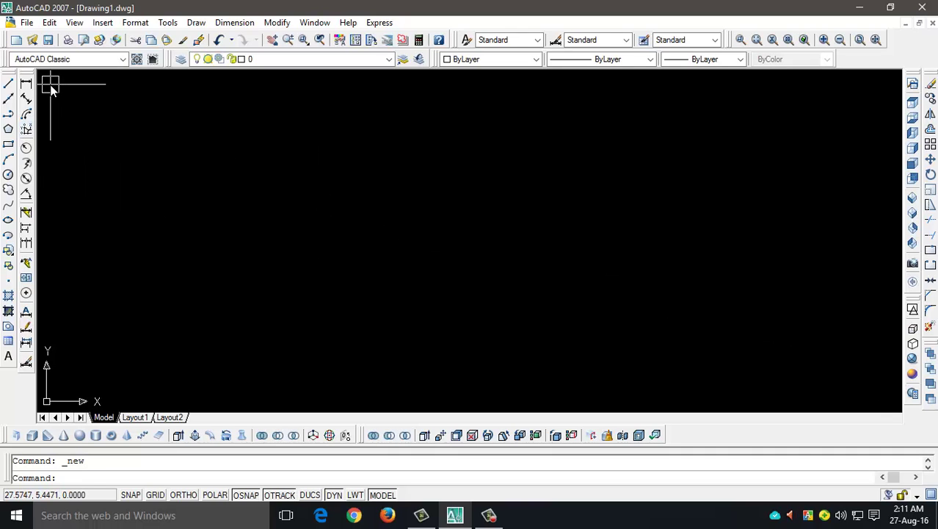
click(27, 22)
click(40, 38)
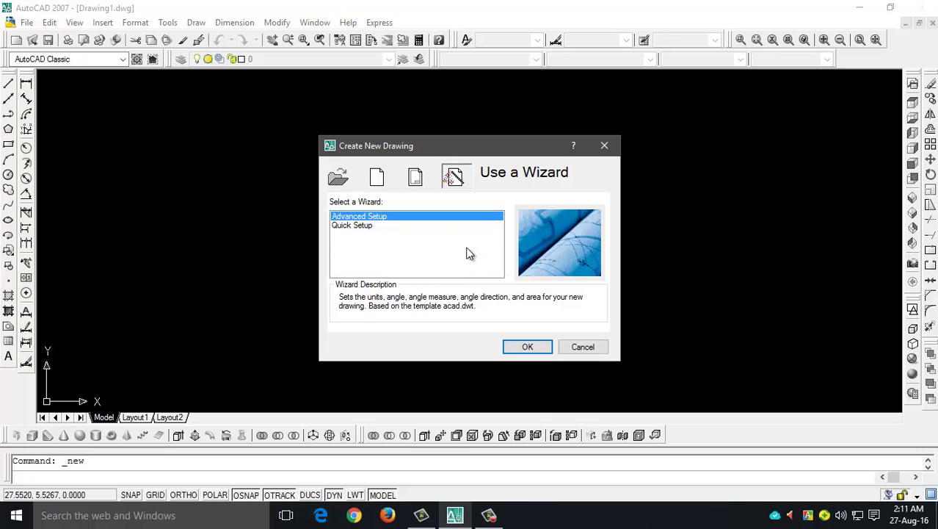
click(366, 227)
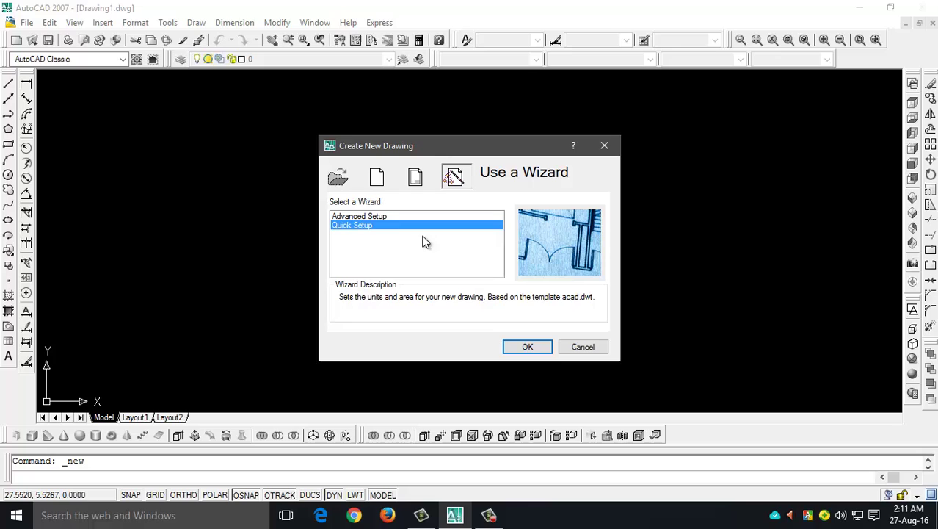
click(377, 218)
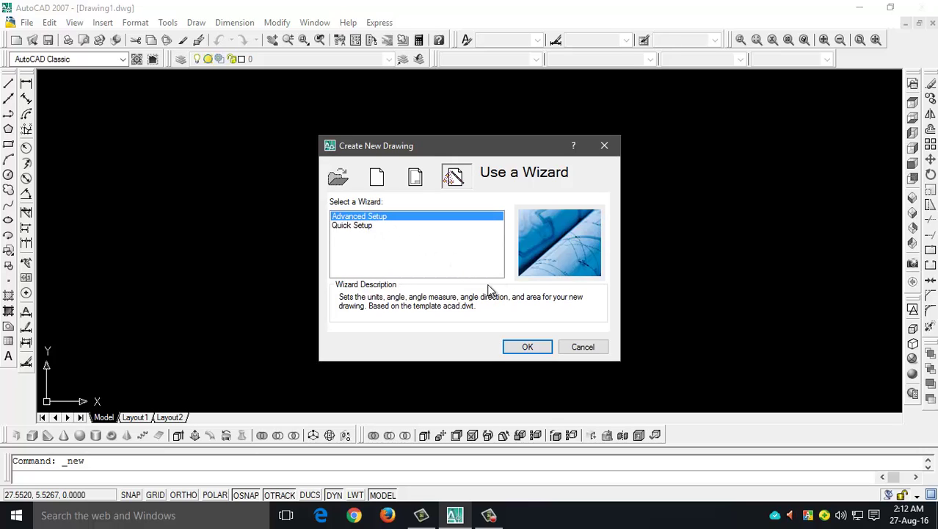
click(535, 345)
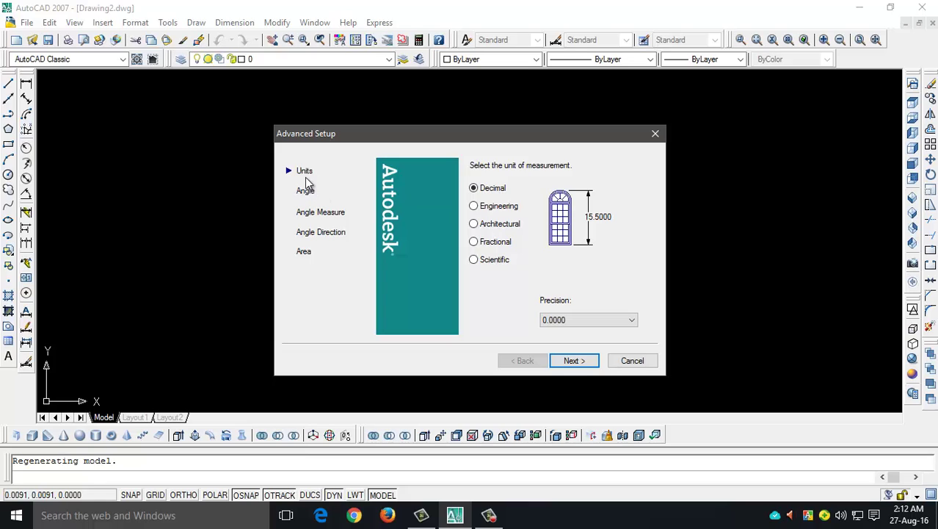
Step: Preview the Engineering, Architectural, Fractional and Scientific measurement units and return to Decimal
click(473, 206)
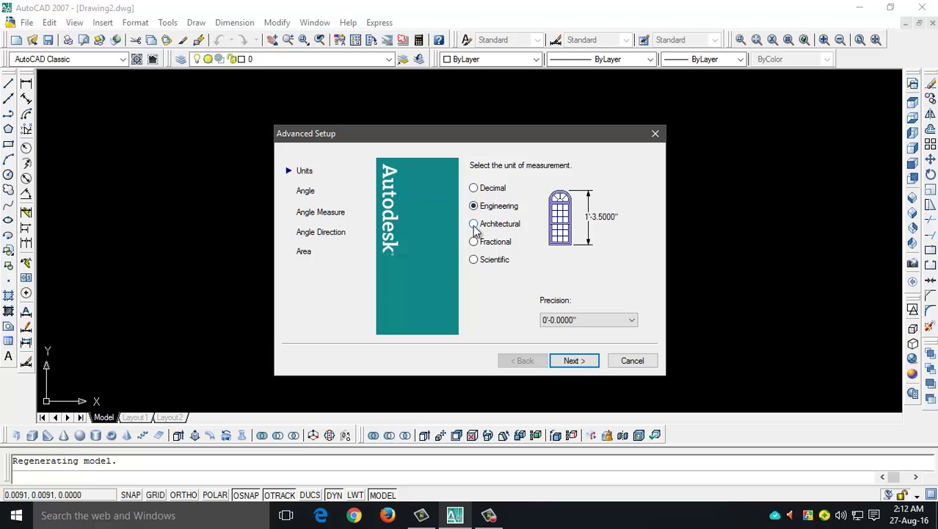
click(474, 226)
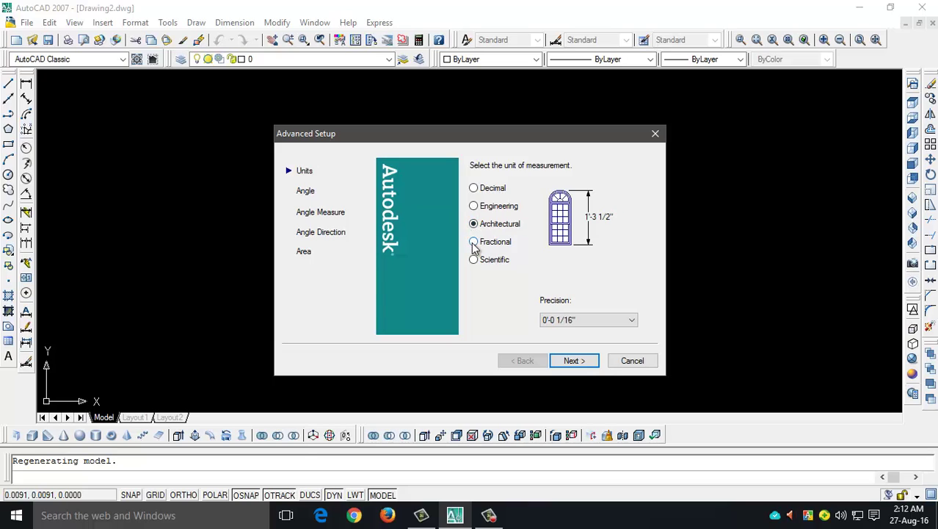
click(474, 242)
click(474, 259)
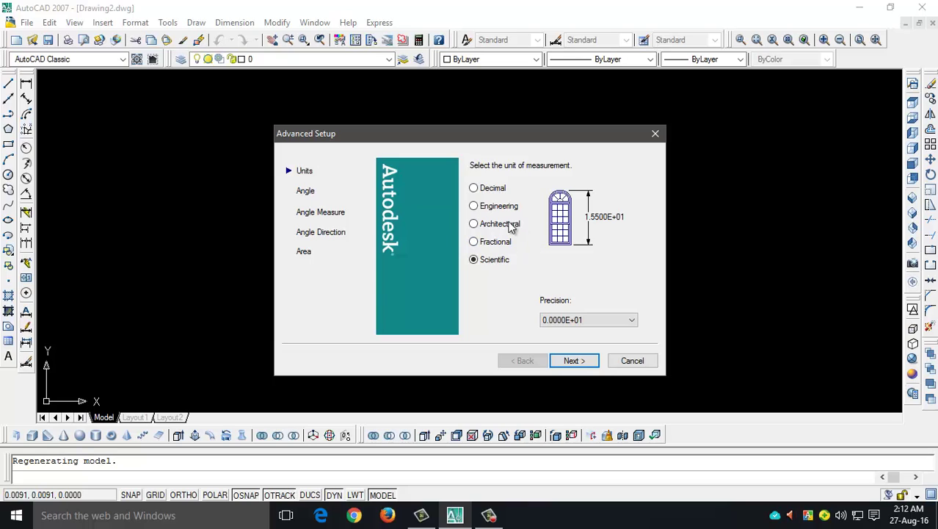
click(474, 188)
Step: Set the decimal unit precision to 0 and proceed to the angle settings
click(575, 321)
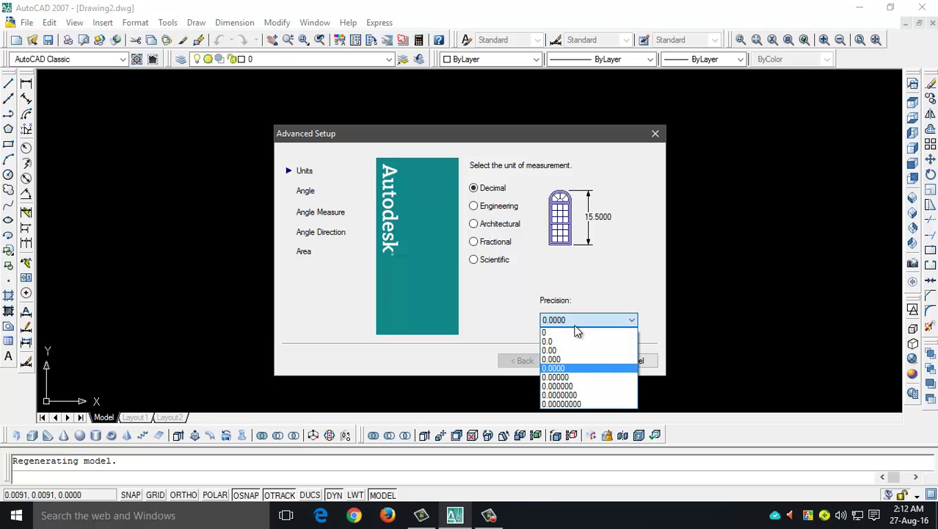
click(562, 333)
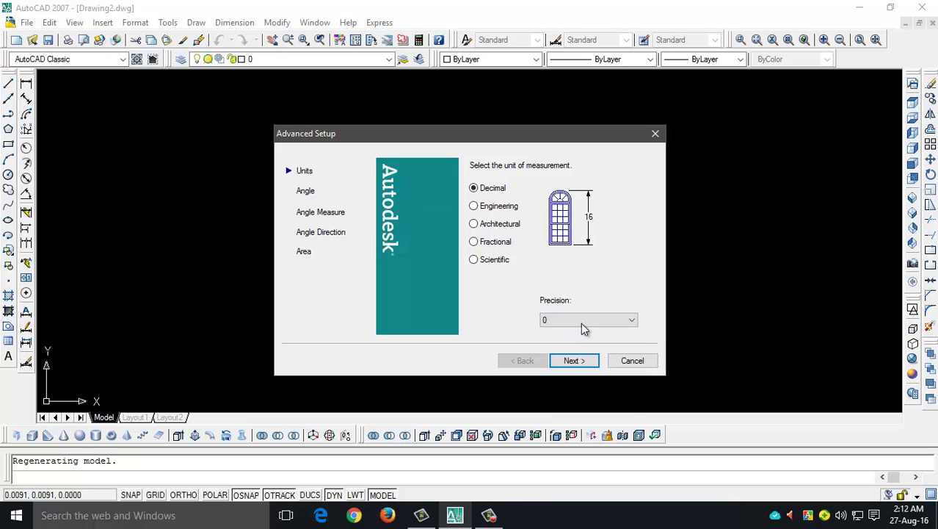
click(582, 362)
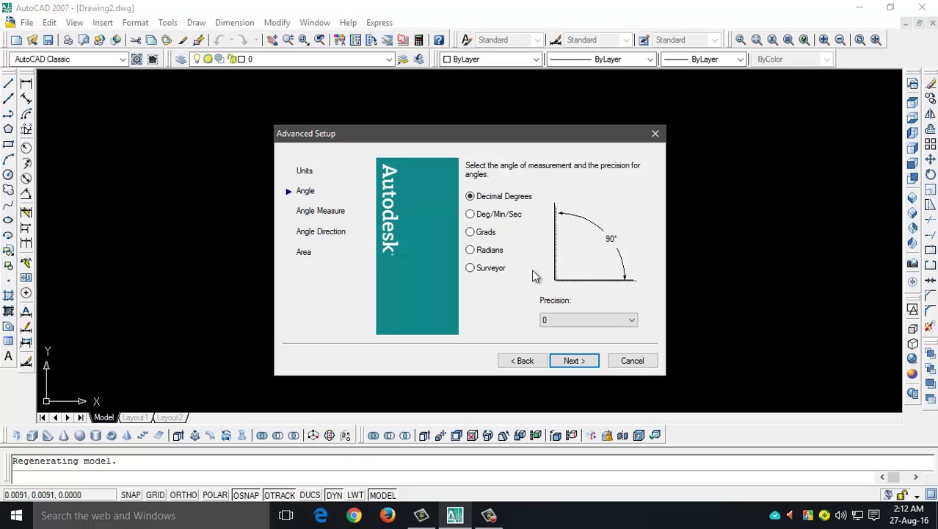
Step: Accept Decimal Degrees, East as the angle measurement direction, and Counter-Clockwise orientation
click(574, 360)
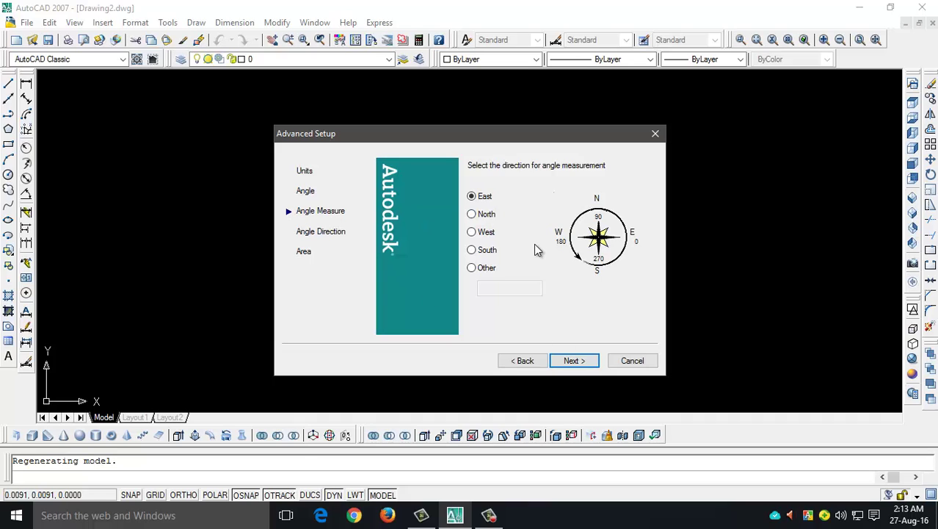
click(575, 361)
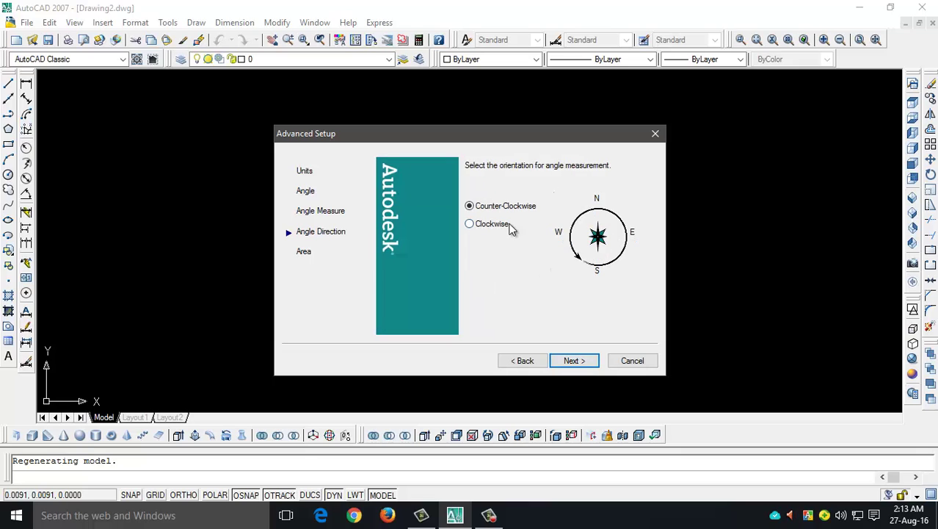
click(580, 360)
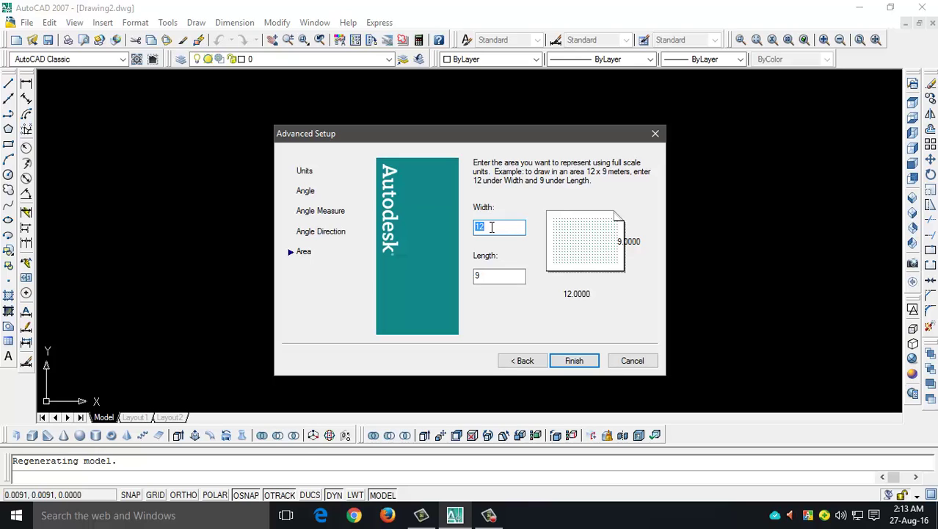
Step: Set the drawing area to width 210 and length 297, and finish the setup wizard
text(210)
click(485, 275)
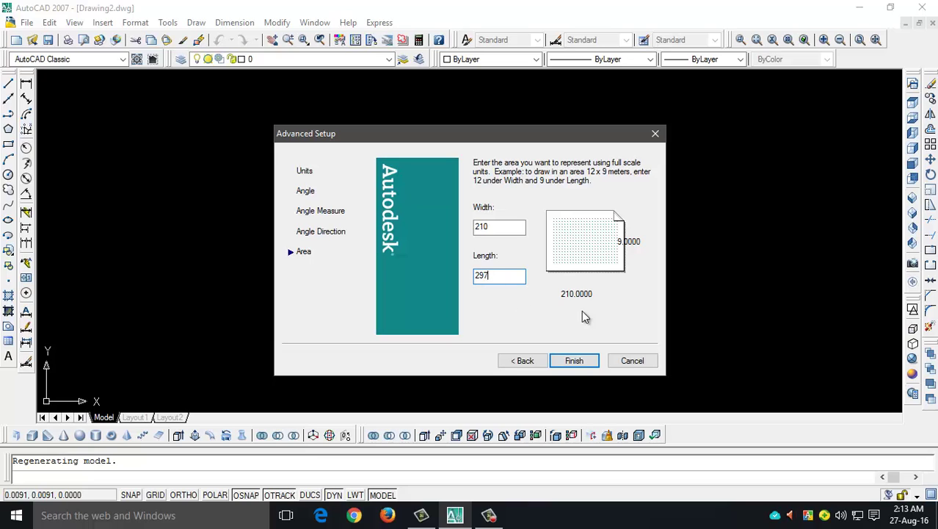
click(576, 360)
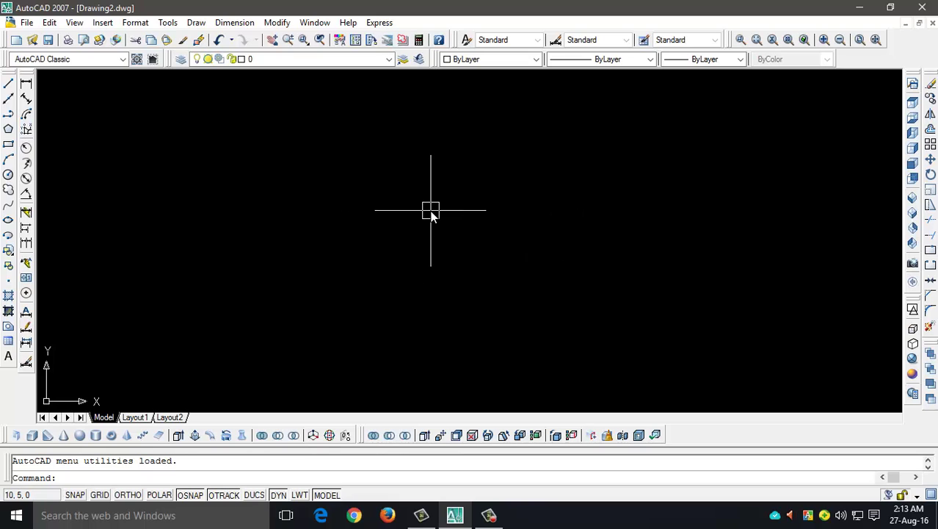
Step: Zoom to show all of the new drawing area
text(z)
key(Return)
text(a)
key(Return)
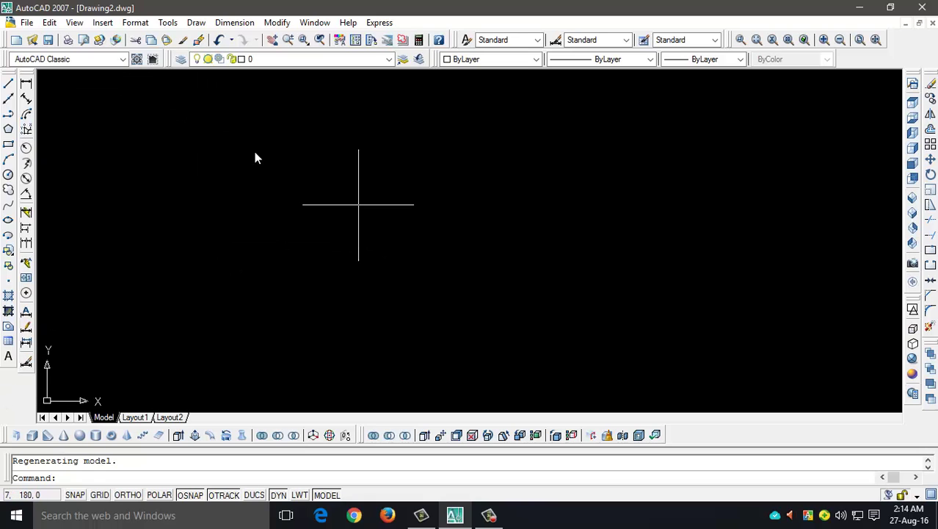
Step: Review the wizard choices offered for a new drawing and dismiss the dialog without creating one
click(27, 24)
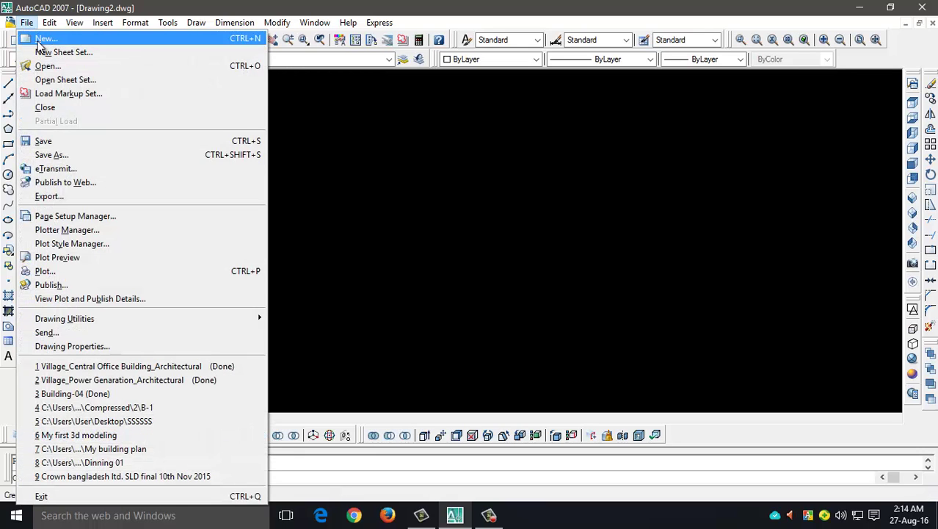
click(35, 35)
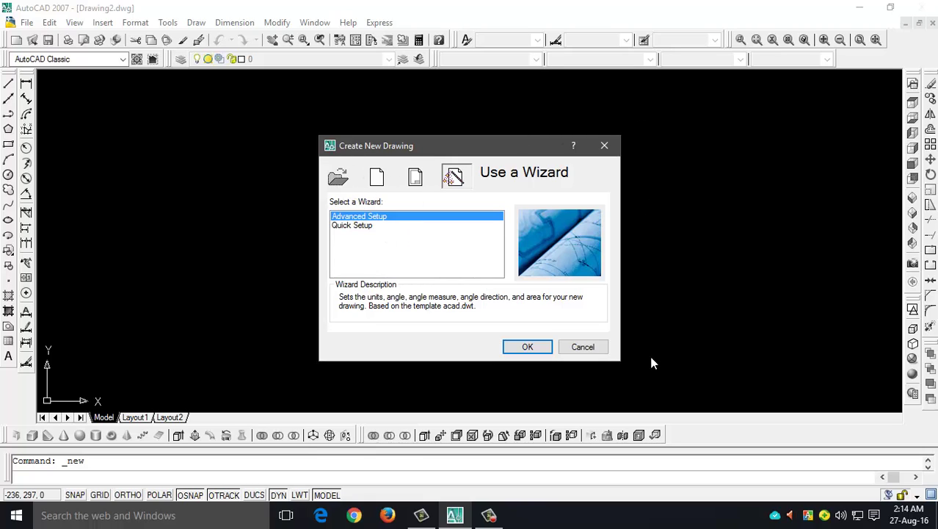
click(585, 347)
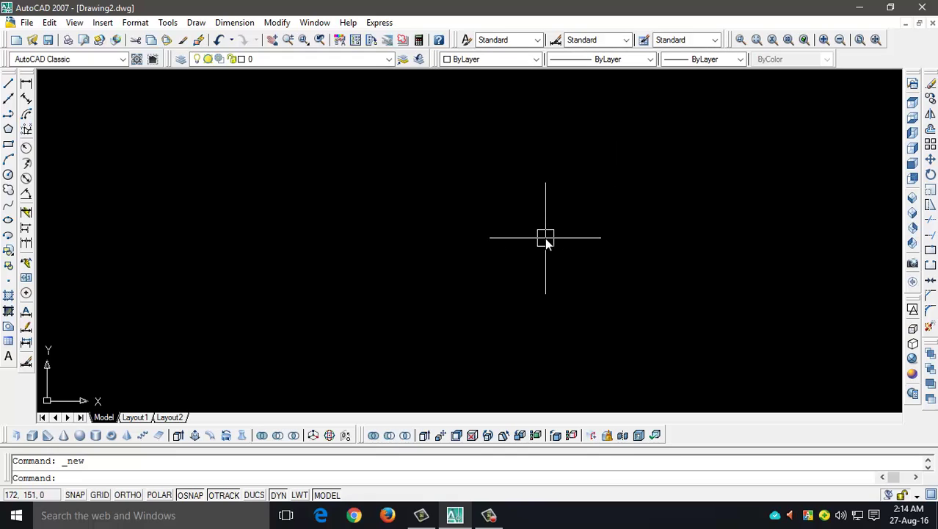
Step: Set the STARTUP system variable to 1
text(s)
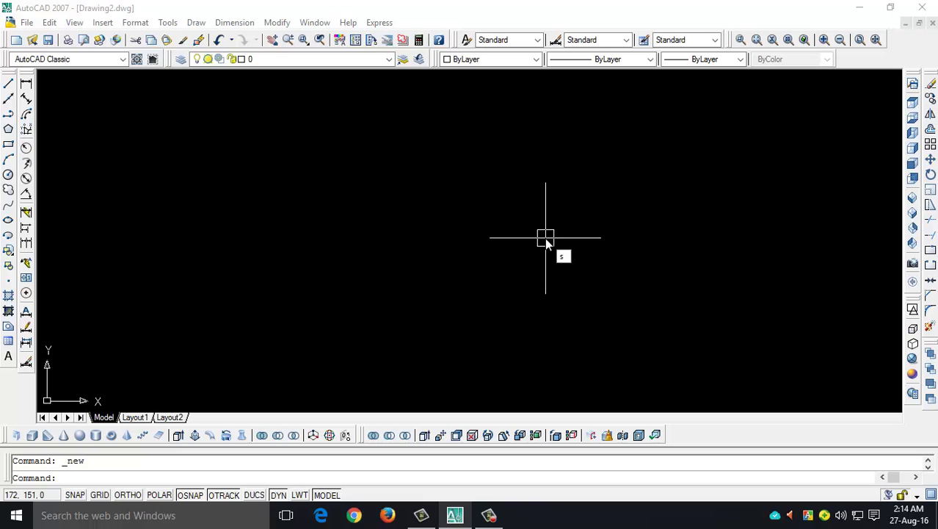
text(tartup)
key(Return)
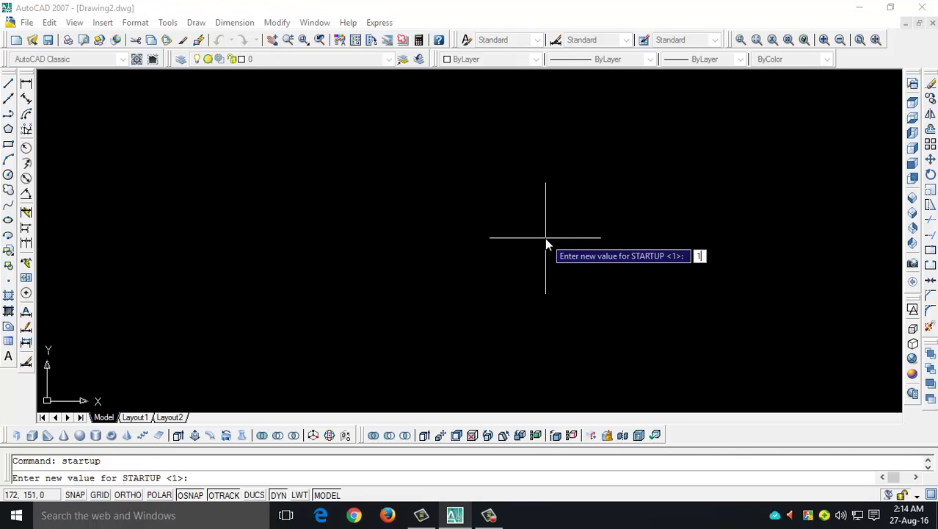
key(Return)
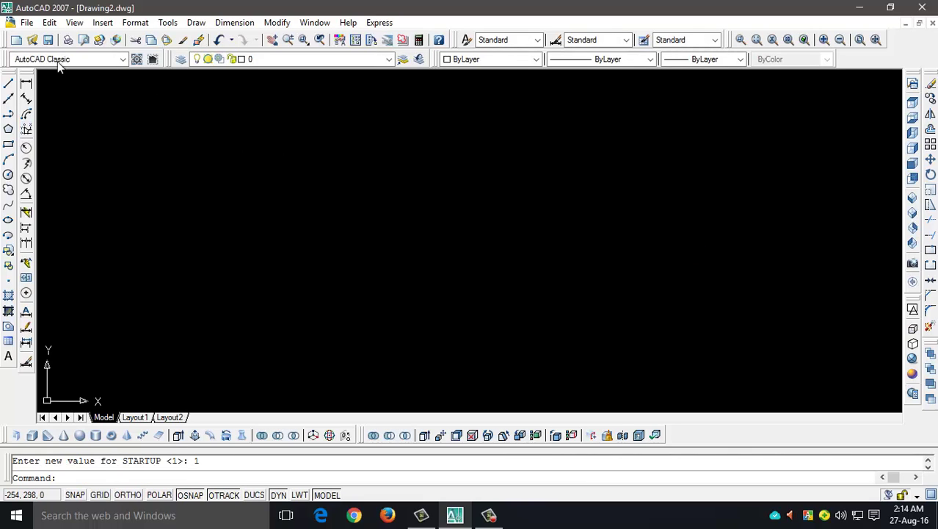
Step: Check which startup dialog a new drawing brings up with the STARTUP setting, and cancel it
click(27, 23)
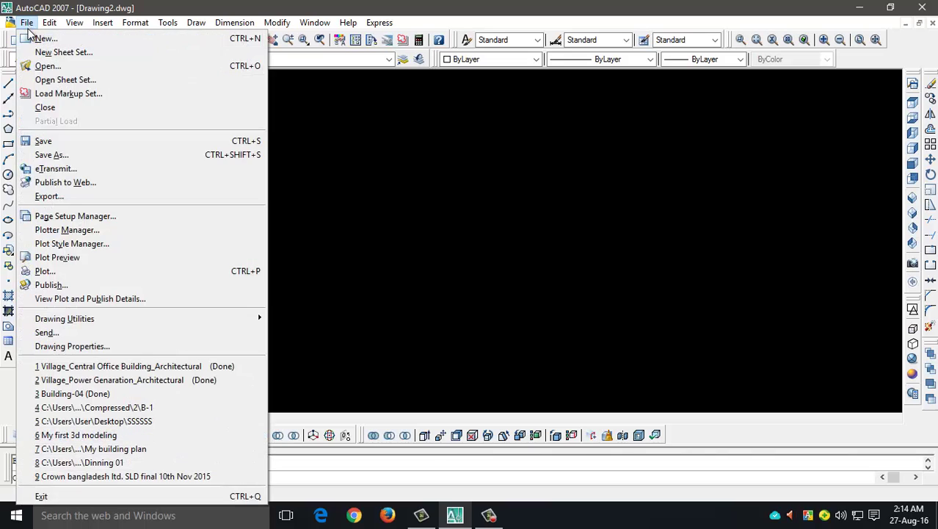
click(34, 36)
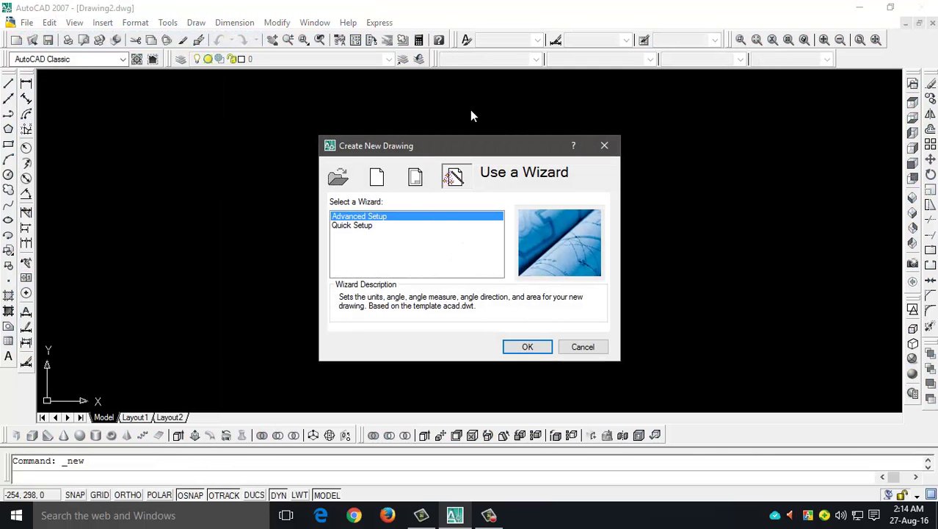
click(588, 350)
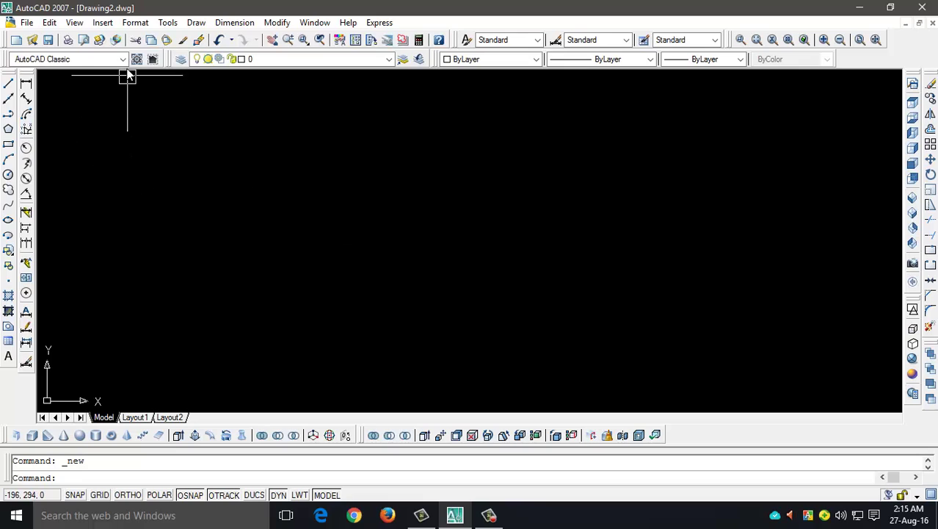
Step: Keep the drawing's length units as Decimal and select Inches as the insertion scale in the Drawing Units settings
click(134, 24)
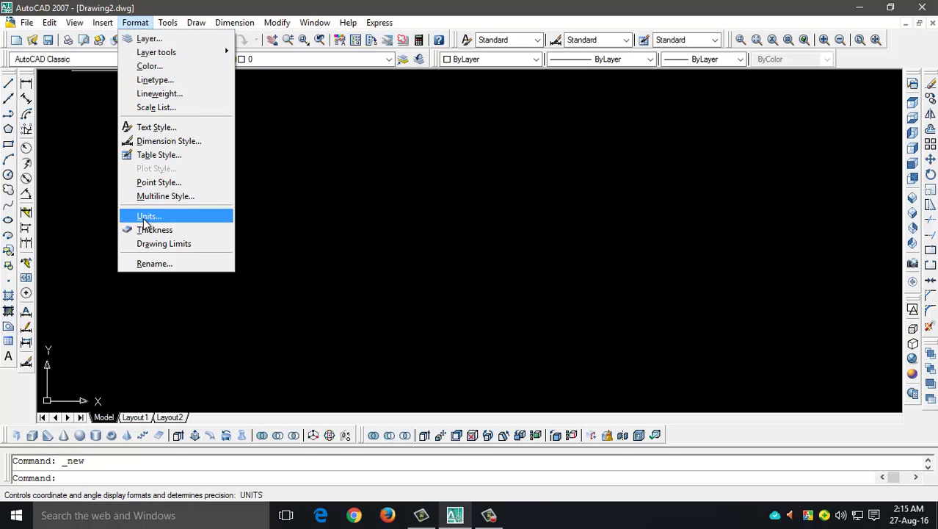
click(144, 219)
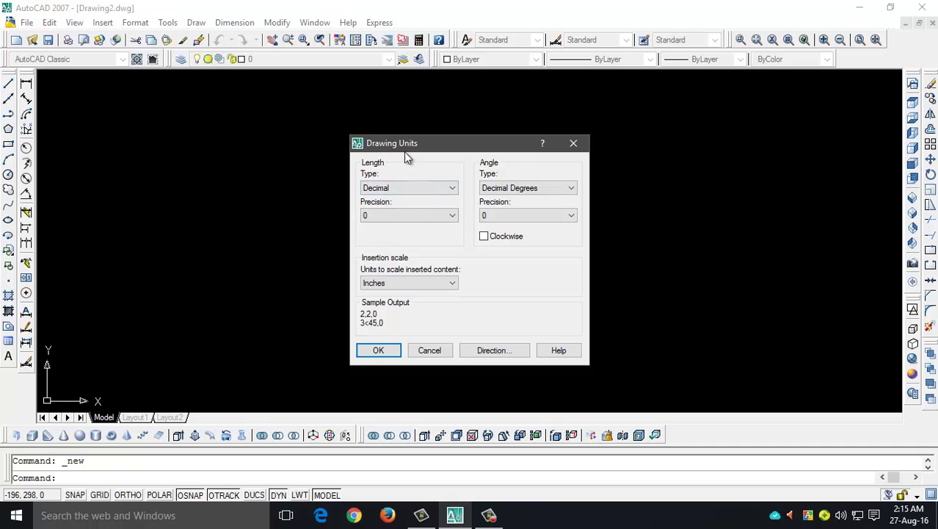
click(415, 188)
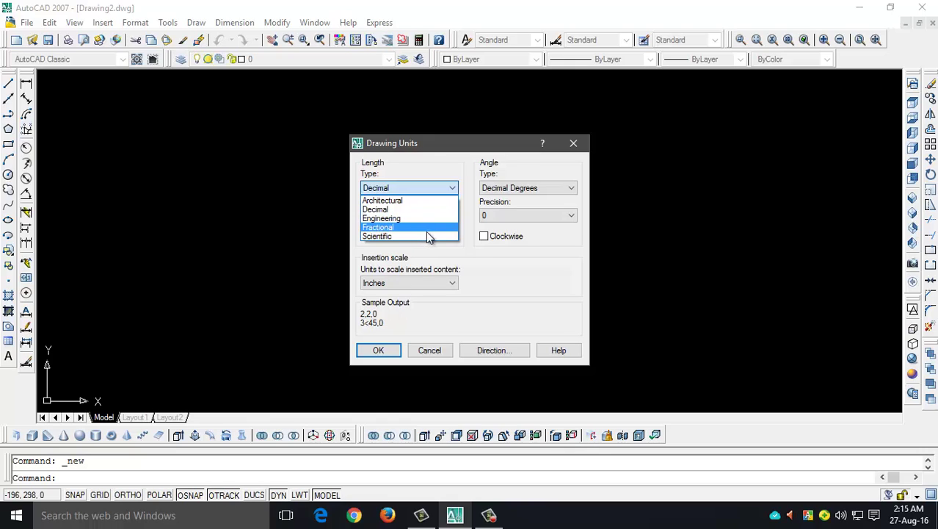
click(433, 188)
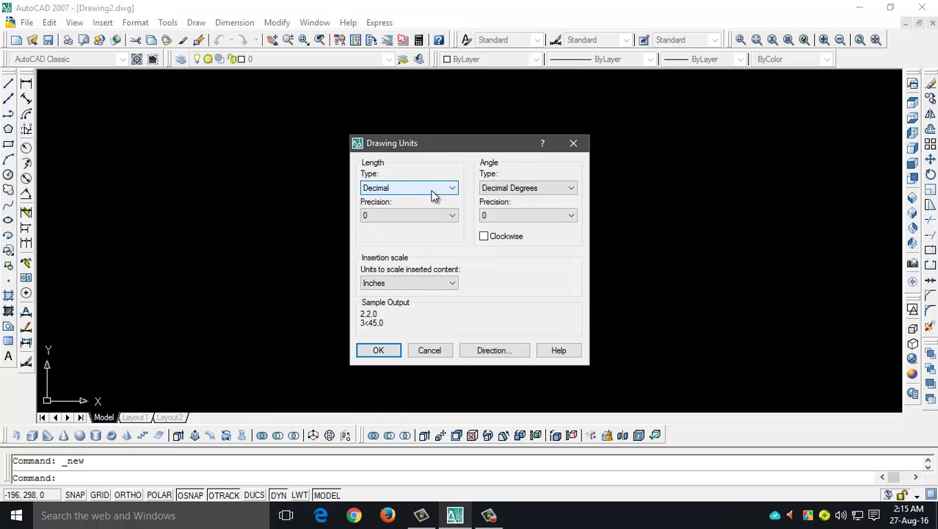
click(435, 284)
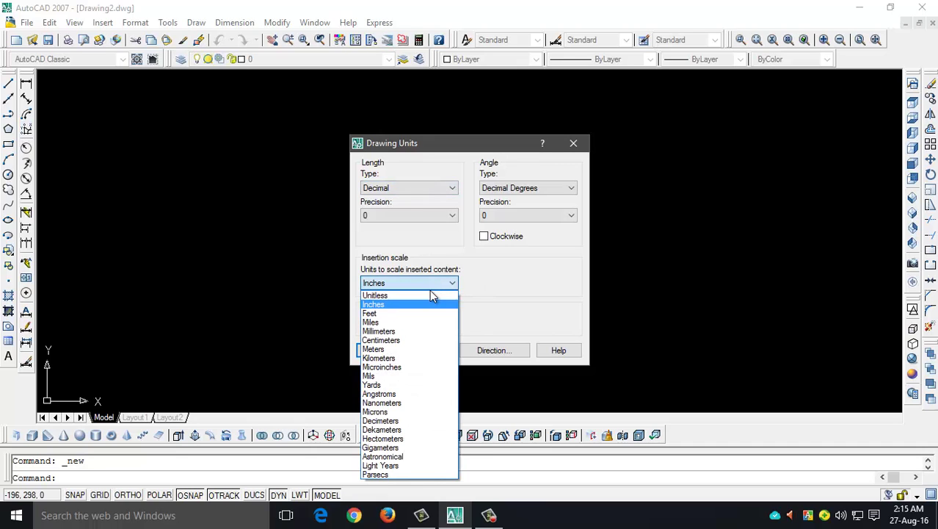
click(415, 306)
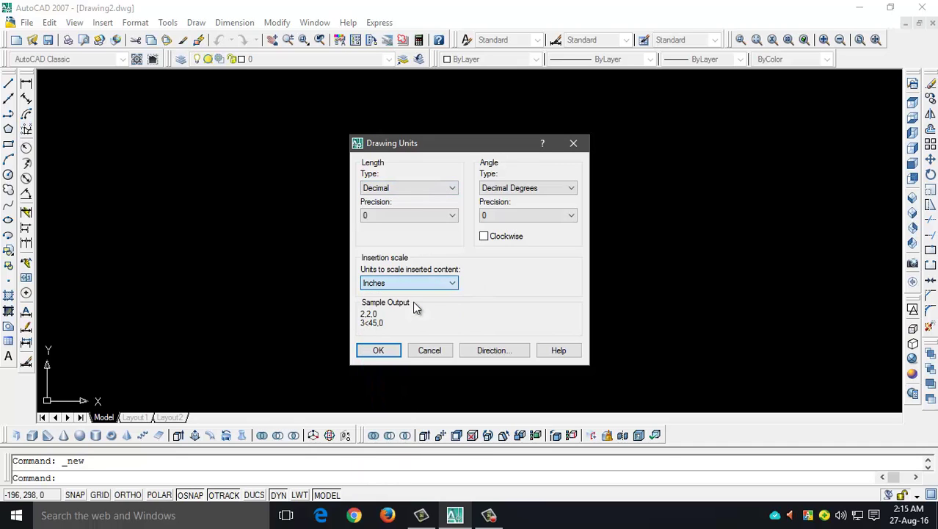
click(377, 352)
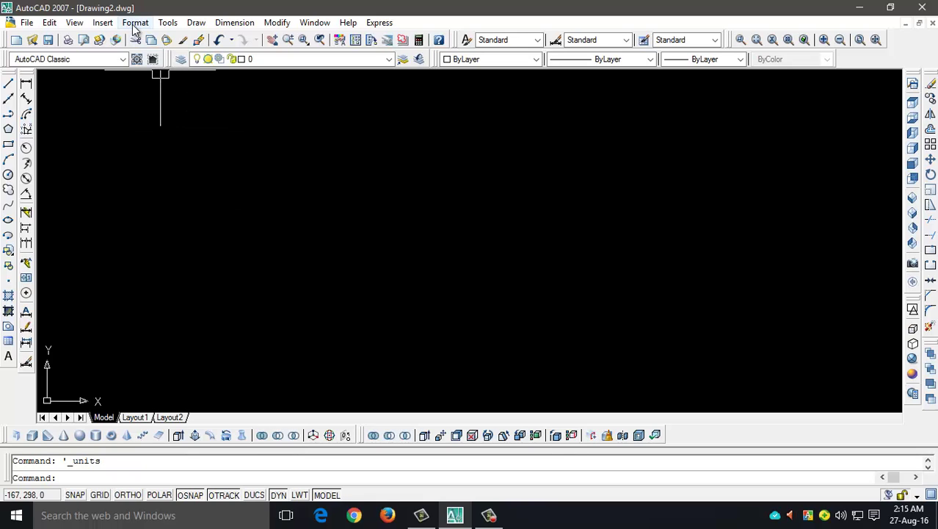
click(134, 25)
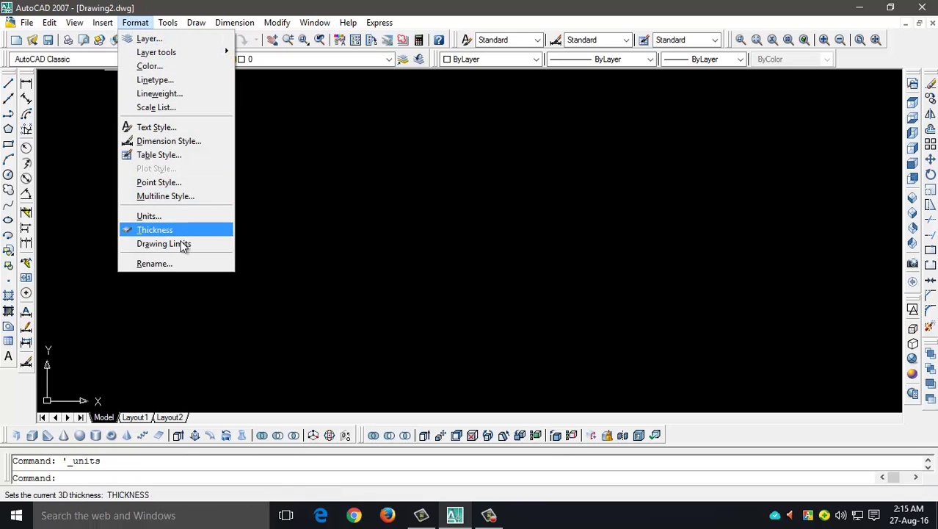
click(183, 245)
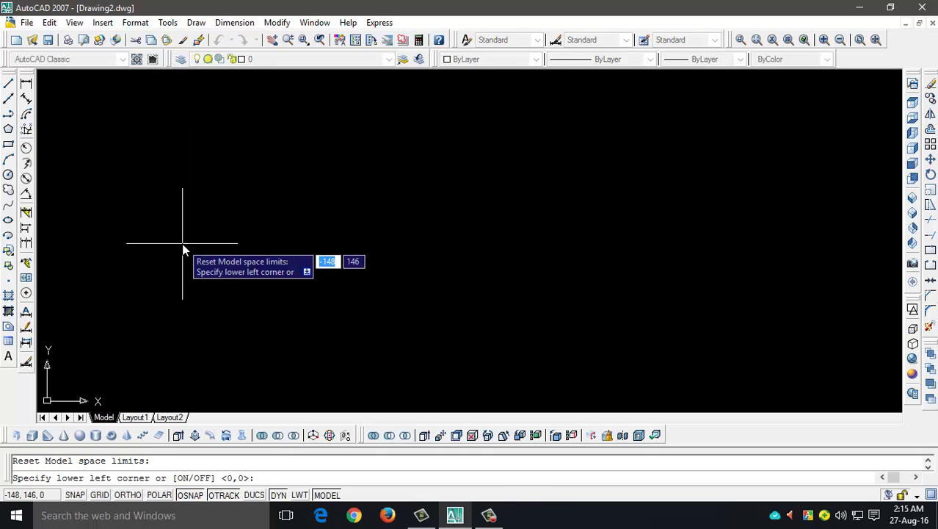
key(Escape)
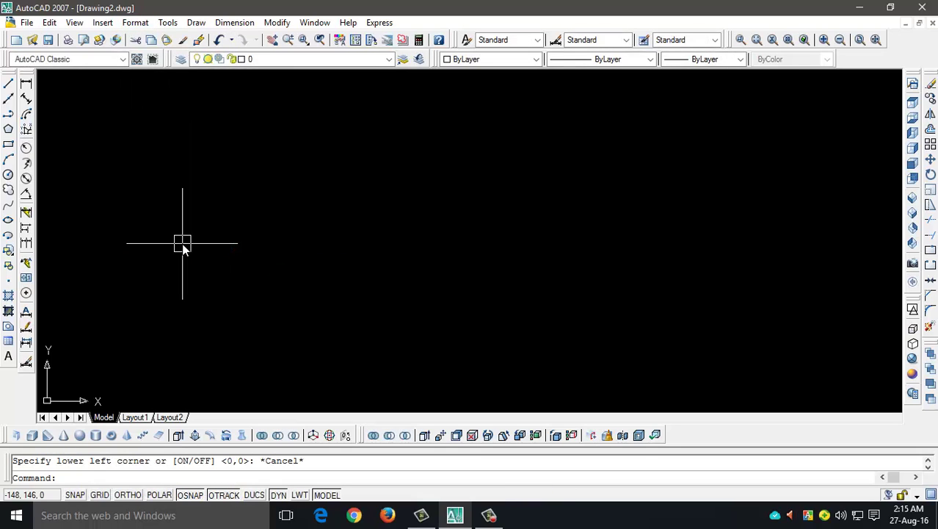
click(135, 22)
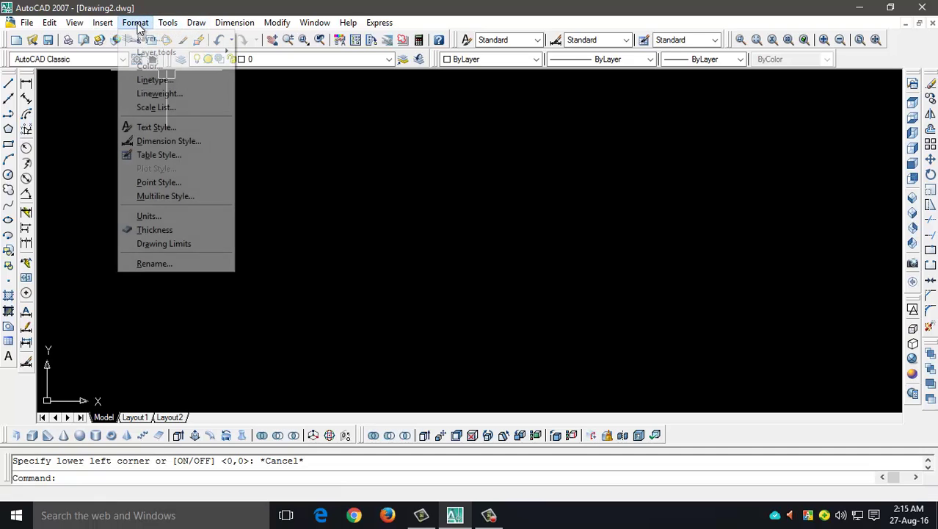
click(160, 246)
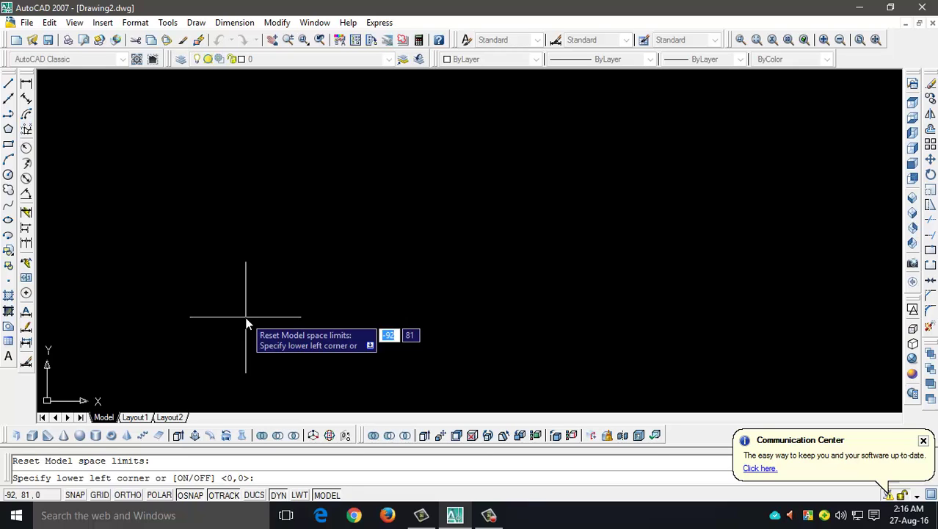
key(Escape)
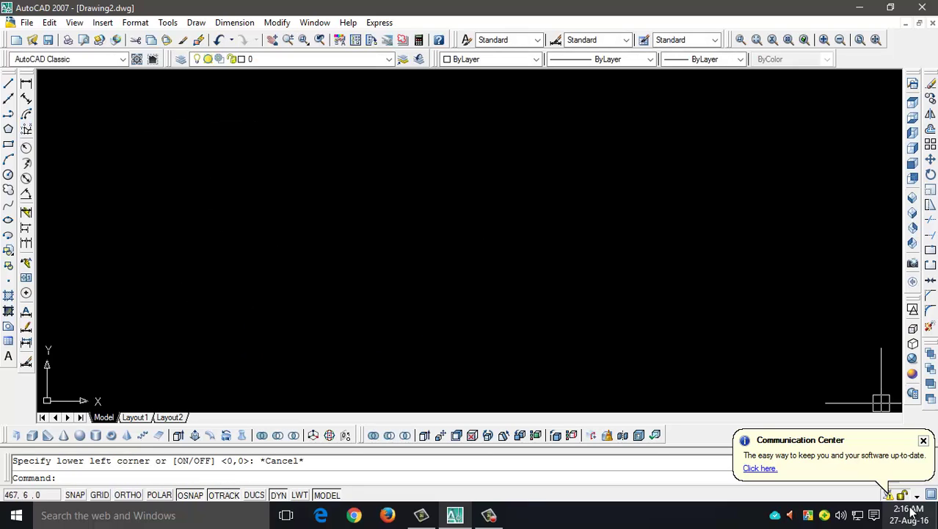
click(923, 440)
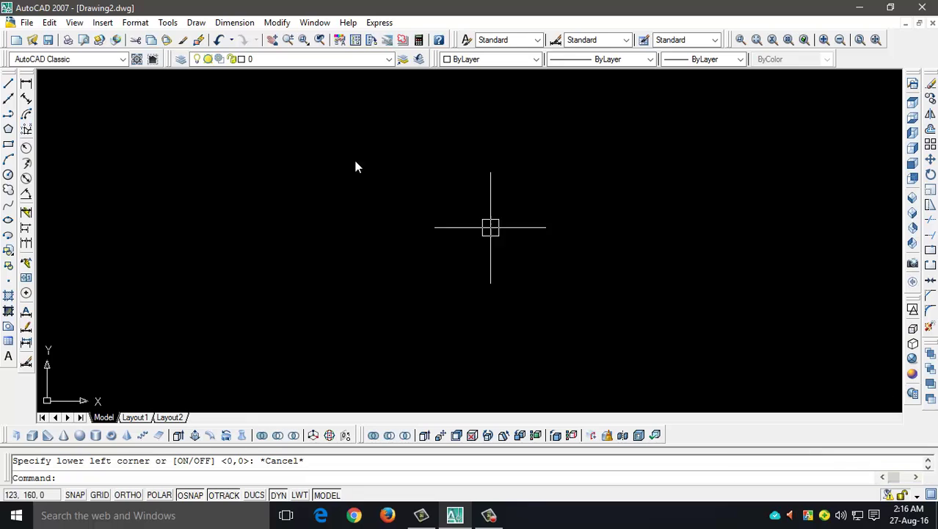
click(134, 22)
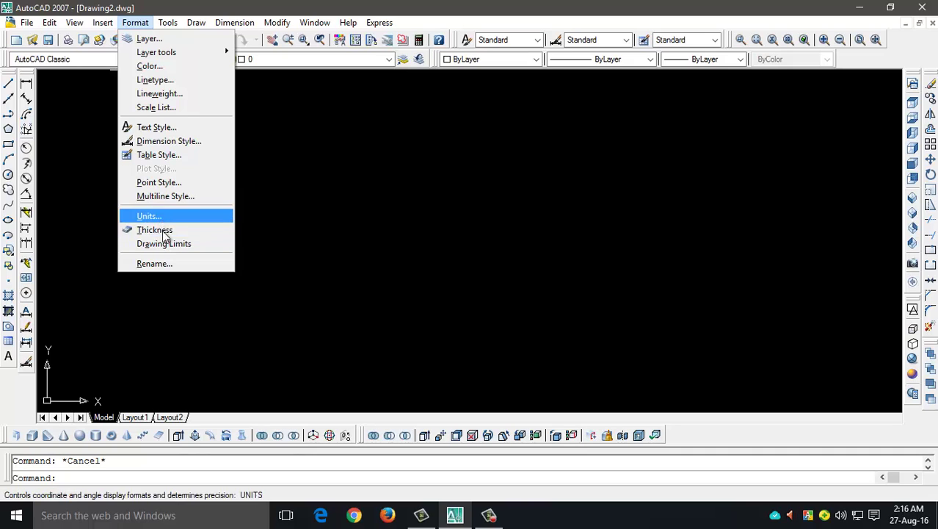
key(Escape)
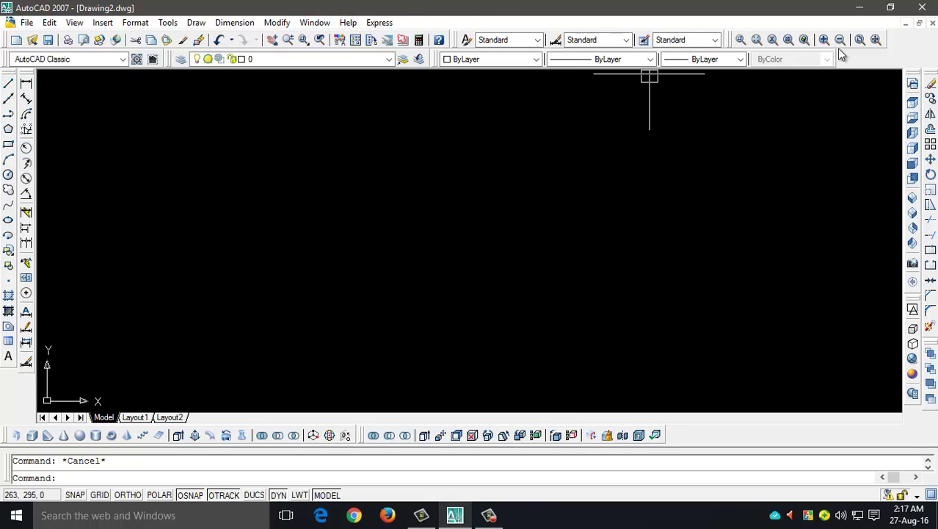
Step: Display the Text toolbar, try docking it beside the Draw toolbar, and remove it from the workspace again
right_click(906, 51)
mouse_move(884, 54)
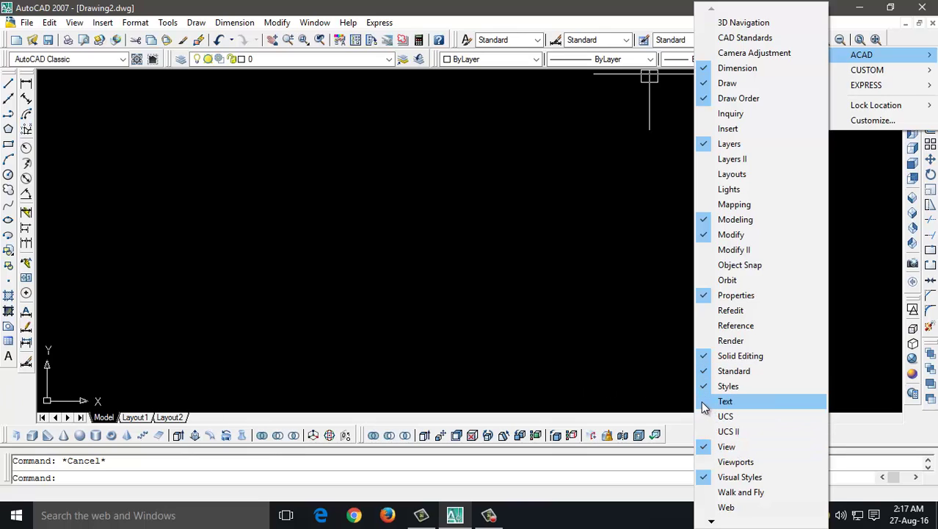
click(726, 401)
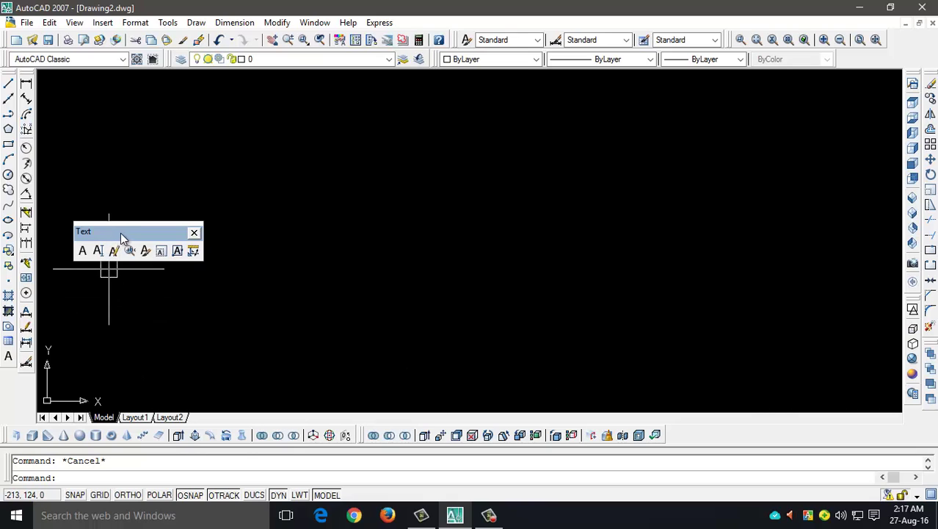
mouse_move(123, 238)
mouse_down()
mouse_move(84, 314)
mouse_move(3, 402)
mouse_up()
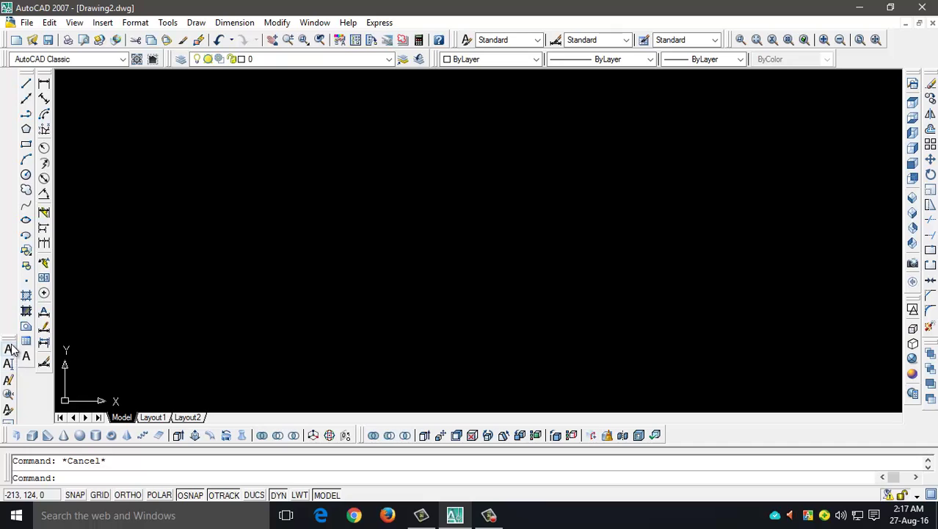
drag(12, 345, 246, 274)
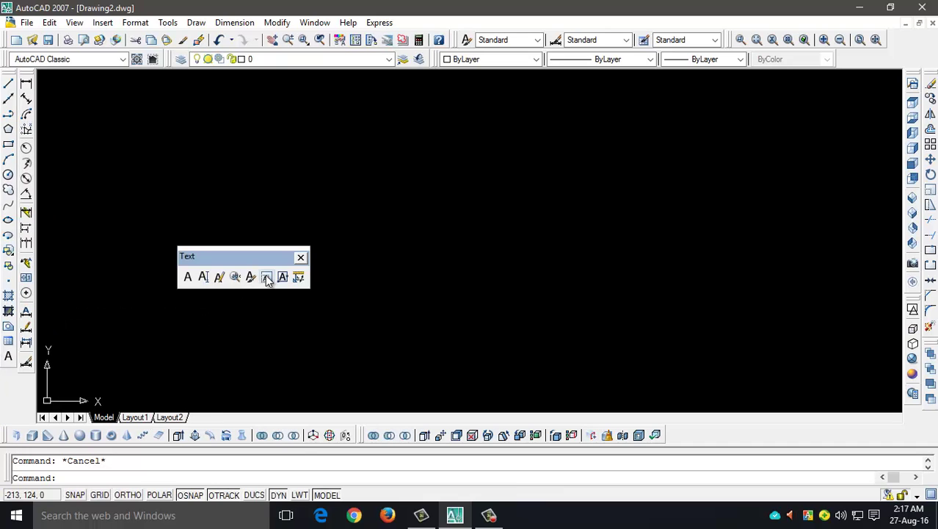
click(300, 257)
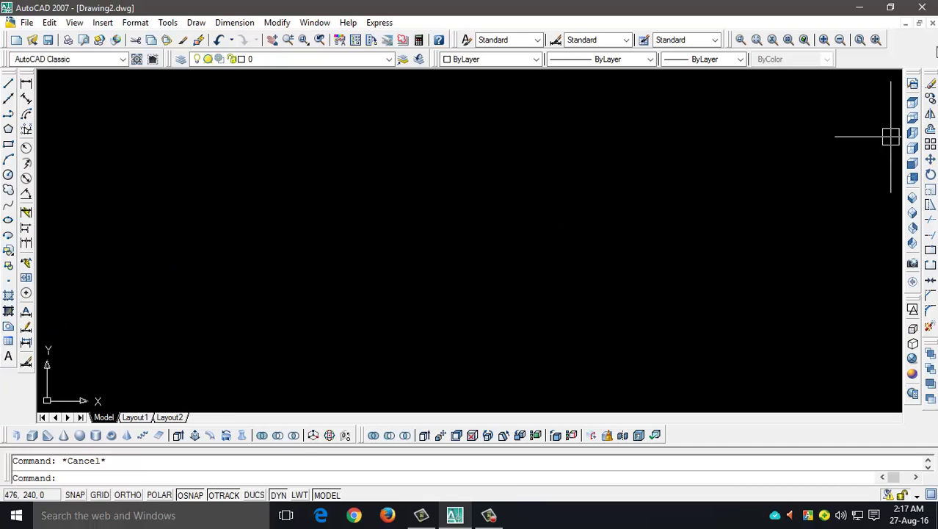
right_click(917, 69)
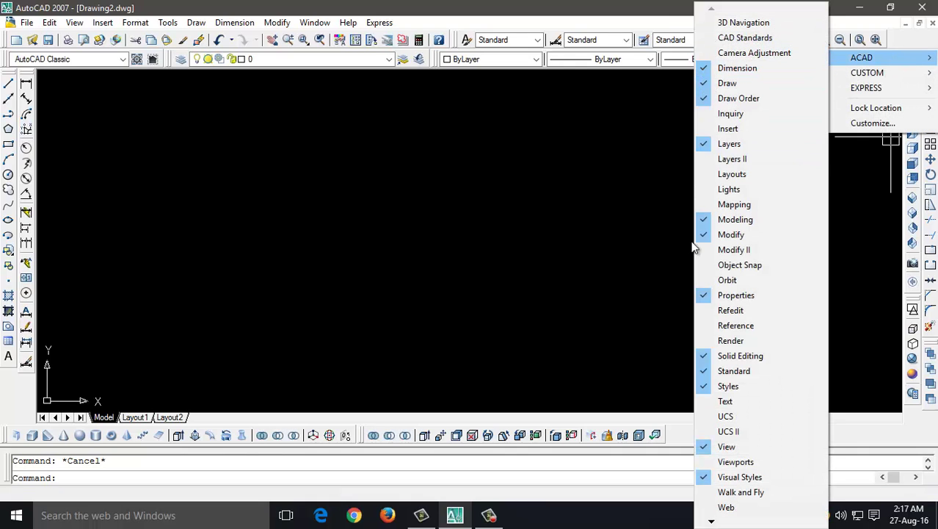
click(909, 43)
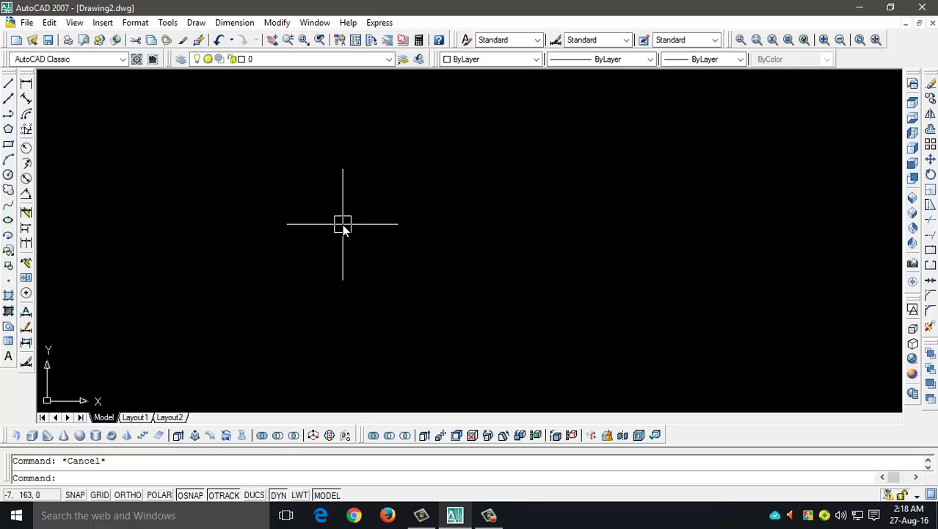
Step: Draw a horizontal line 50 units long in the middle of the drawing area with Ortho mode on
text(l)
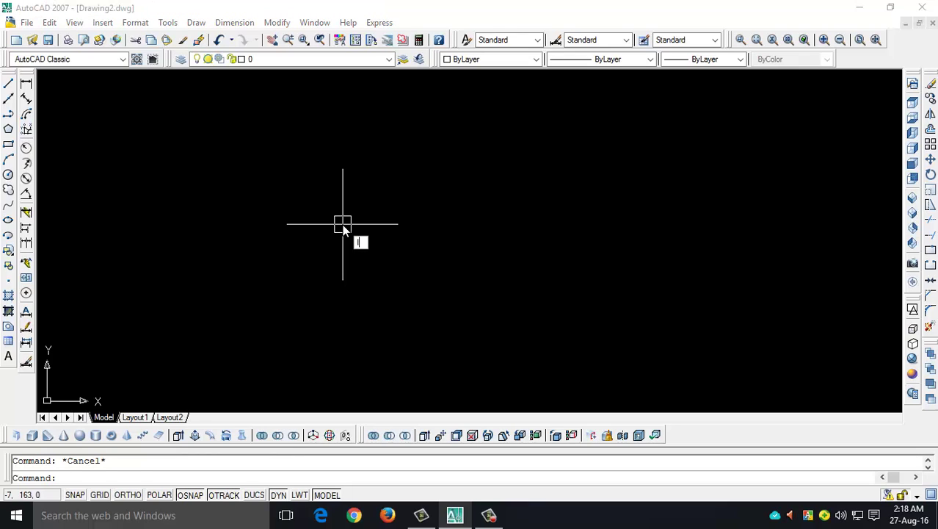
key(Return)
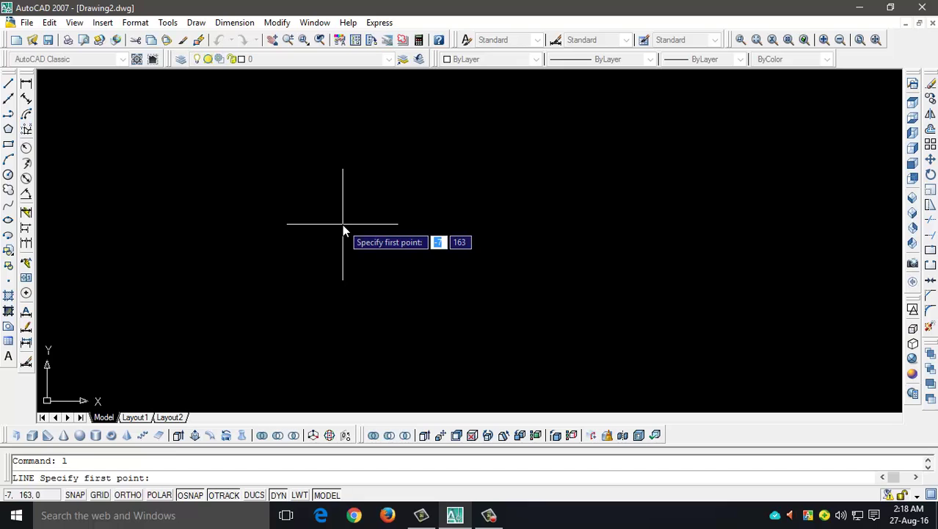
click(300, 243)
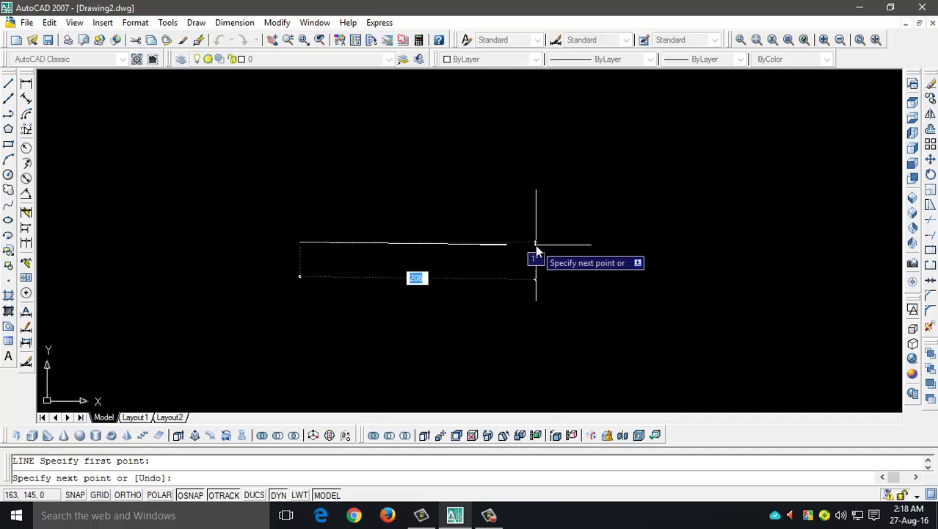
key(F8)
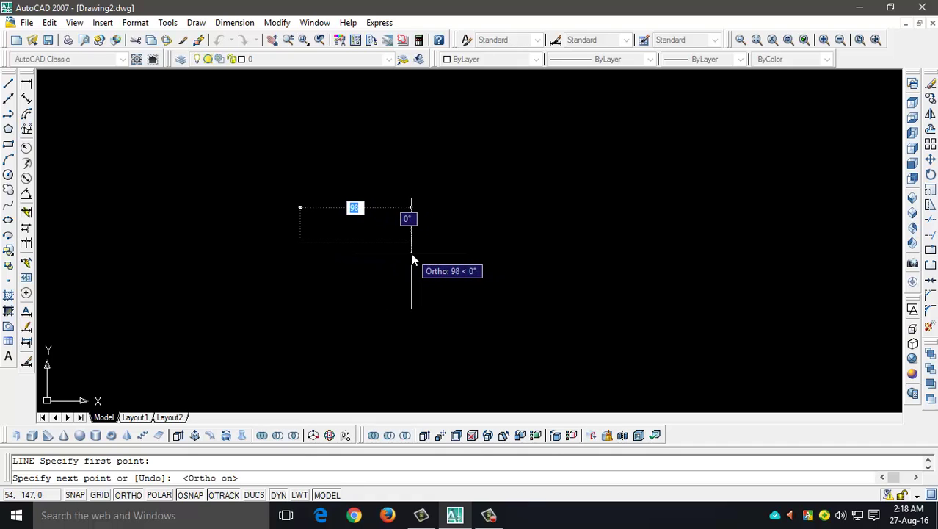
text(50)
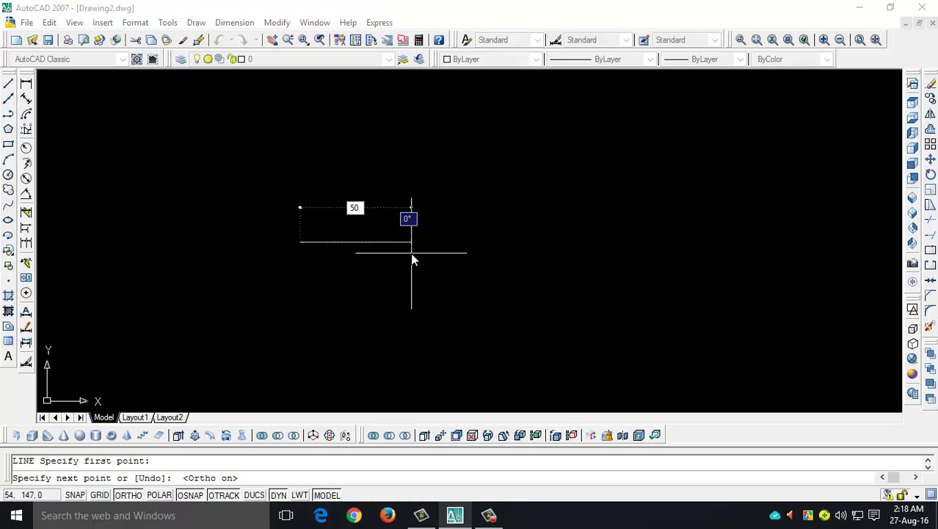
key(Return)
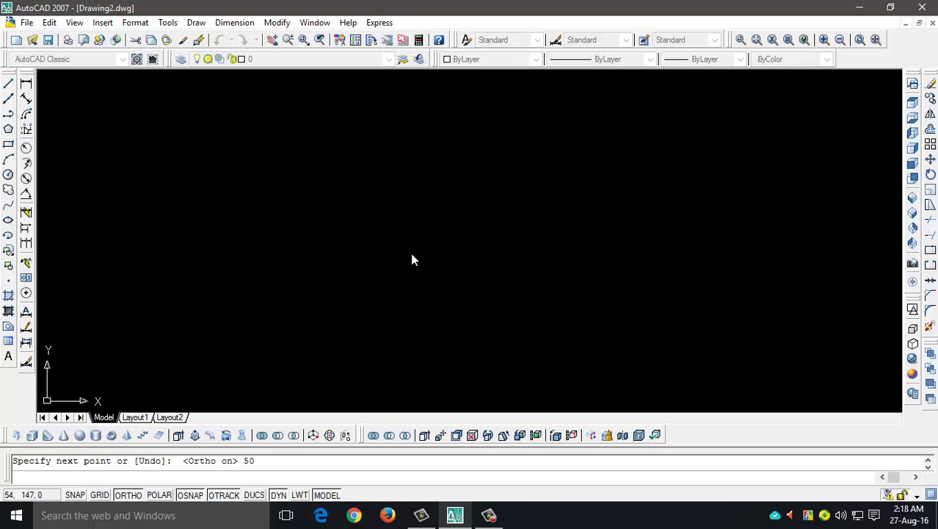
scroll(358, 265, up, 5)
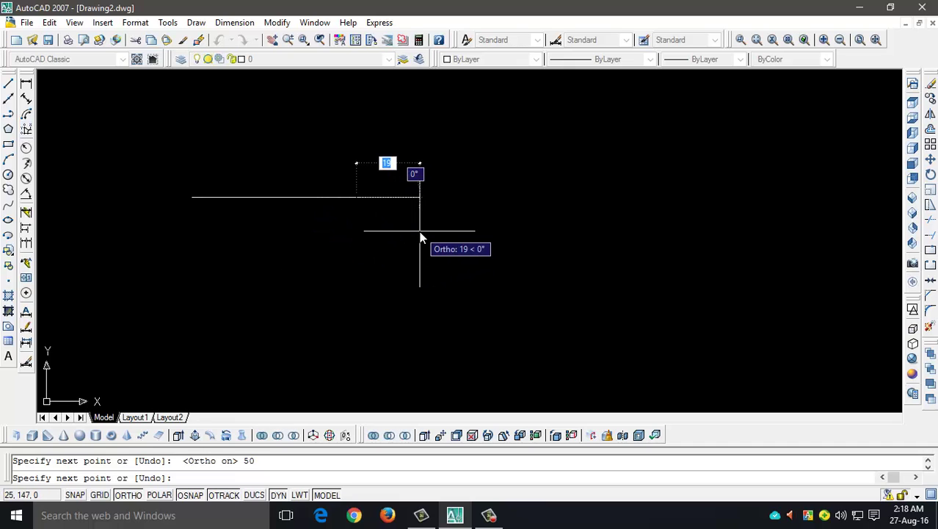
key(Escape)
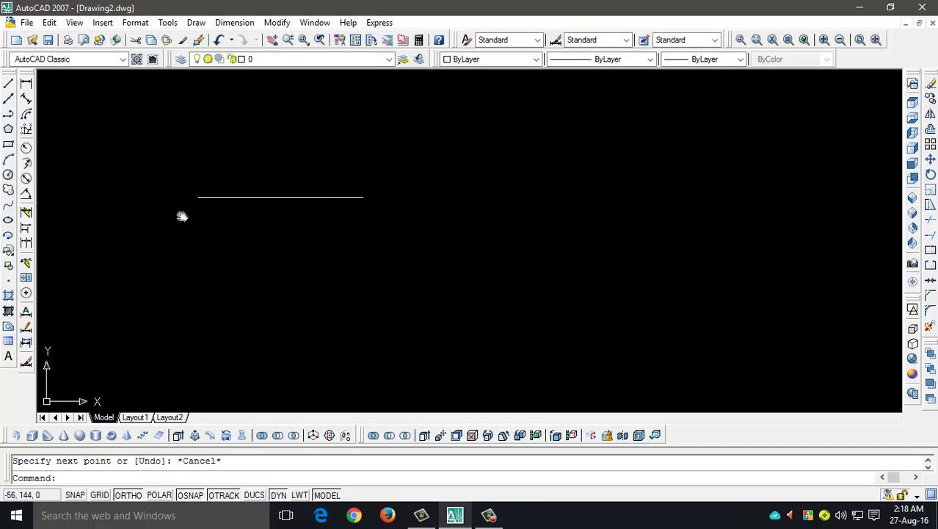
middle_drag(180, 214, 216, 233)
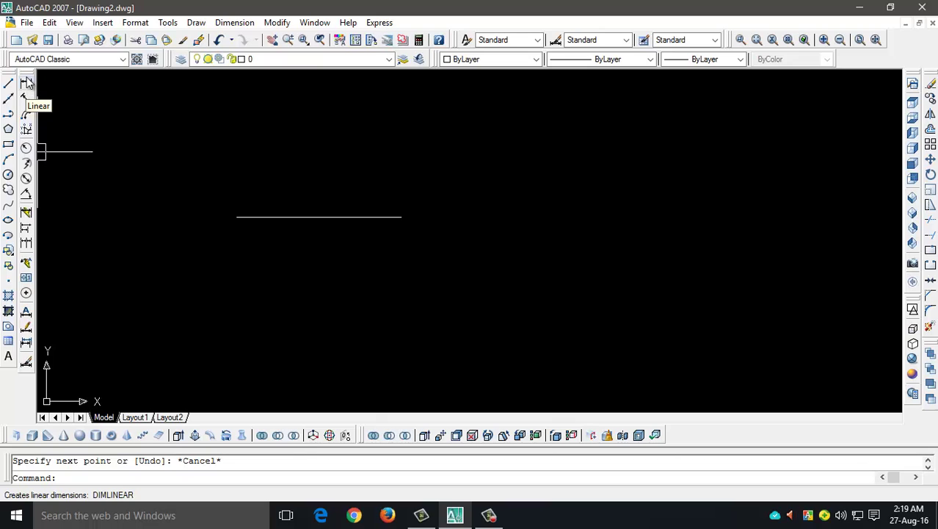
Step: Pull the Dimension toolbar into the drawing area and dock it back beside the Draw toolbar
mouse_move(26, 79)
mouse_down()
mouse_move(130, 117)
mouse_move(314, 134)
mouse_move(191, 138)
mouse_move(158, 116)
mouse_move(106, 115)
mouse_move(8, 88)
mouse_move(30, 76)
mouse_move(116, 107)
mouse_move(95, 74)
mouse_move(211, 169)
mouse_up()
drag(10, 134, 10, 72)
mouse_move(66, 169)
mouse_down()
mouse_move(29, 110)
mouse_move(21, 119)
mouse_move(19, 224)
mouse_move(20, 213)
mouse_up()
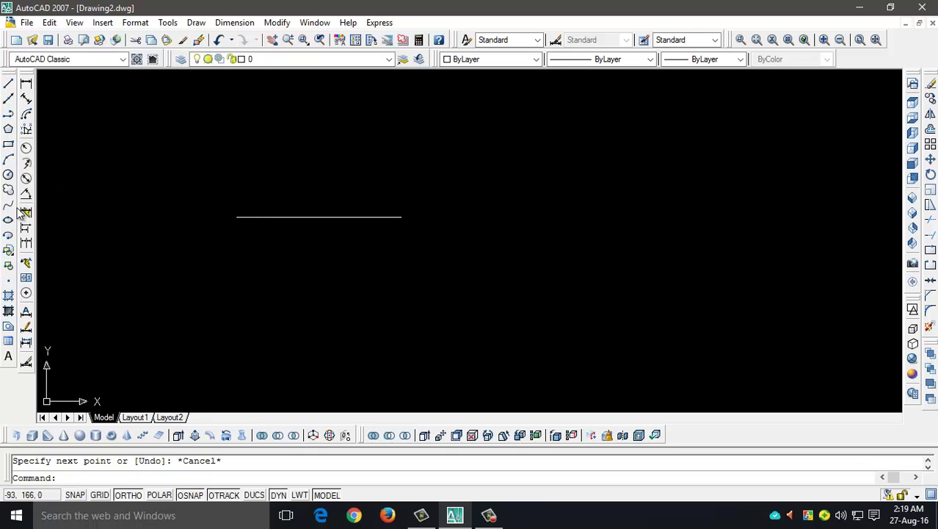
Step: Add a linear dimension above the horizontal line, measured between its two endpoints
click(25, 85)
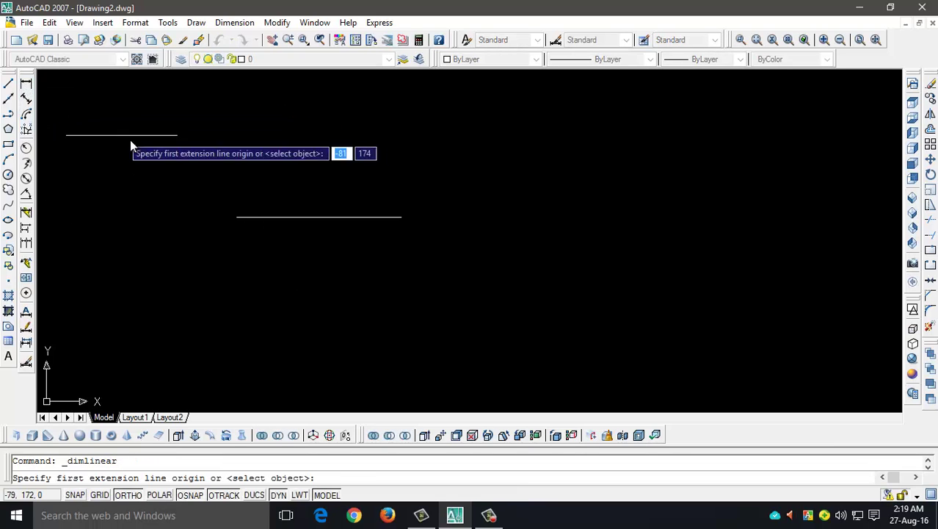
click(238, 214)
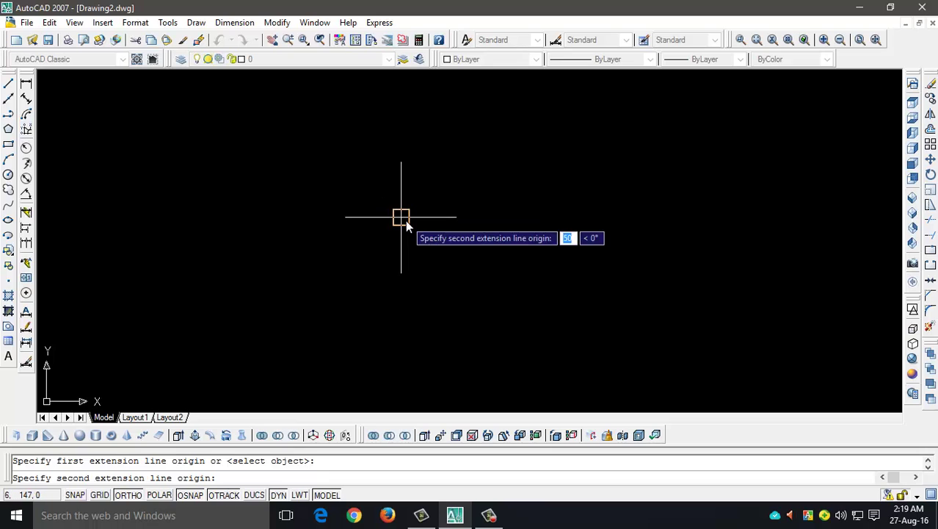
click(401, 217)
click(389, 183)
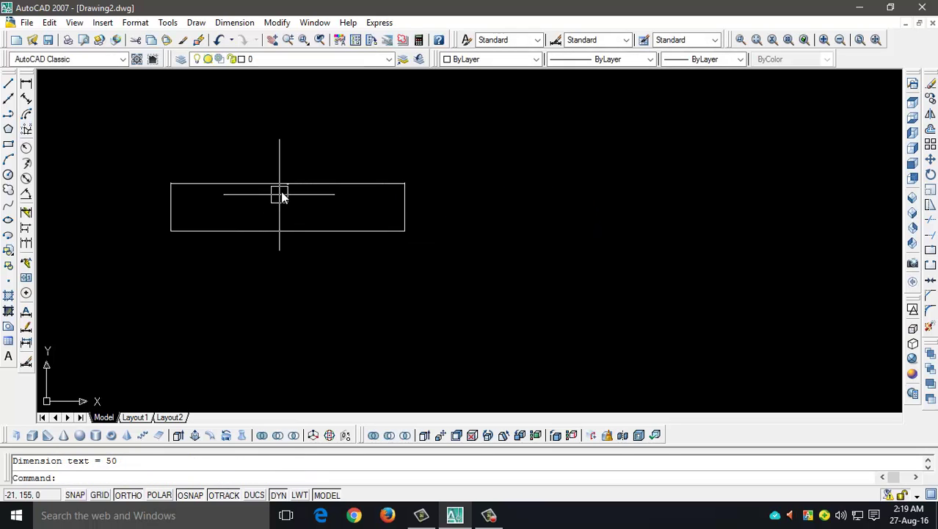
Step: Examine the size of the linear dimension's text and arrowheads compared with the line it measures
scroll(282, 195, up, 5)
middle_drag(302, 160, 395, 210)
scroll(394, 206, up, 5)
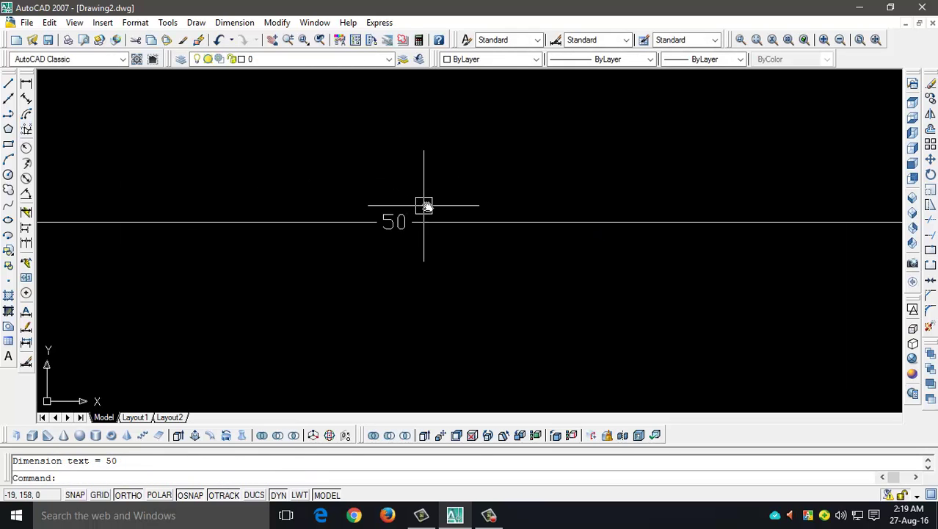
scroll(428, 208, down, 7)
scroll(427, 208, up, 3)
scroll(427, 208, down, 6)
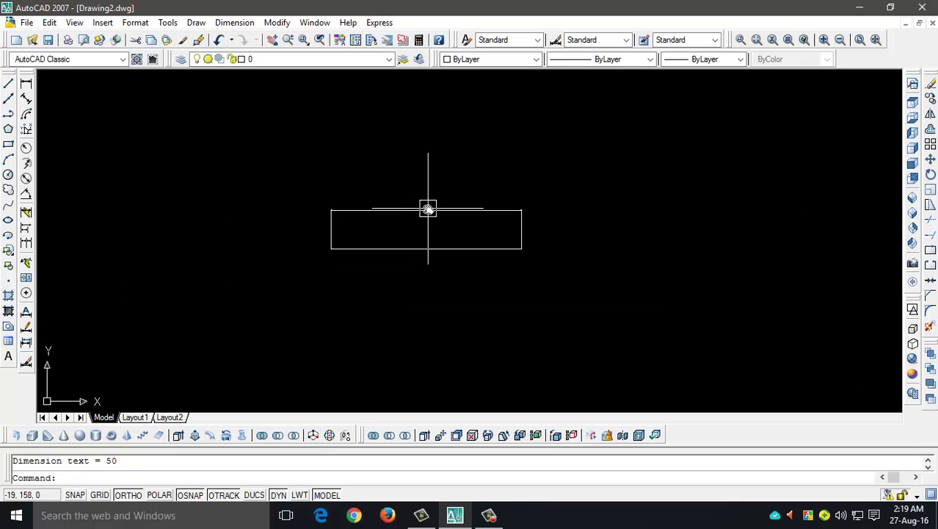
scroll(427, 208, up, 4)
scroll(419, 220, up, 3)
scroll(469, 198, down, 5)
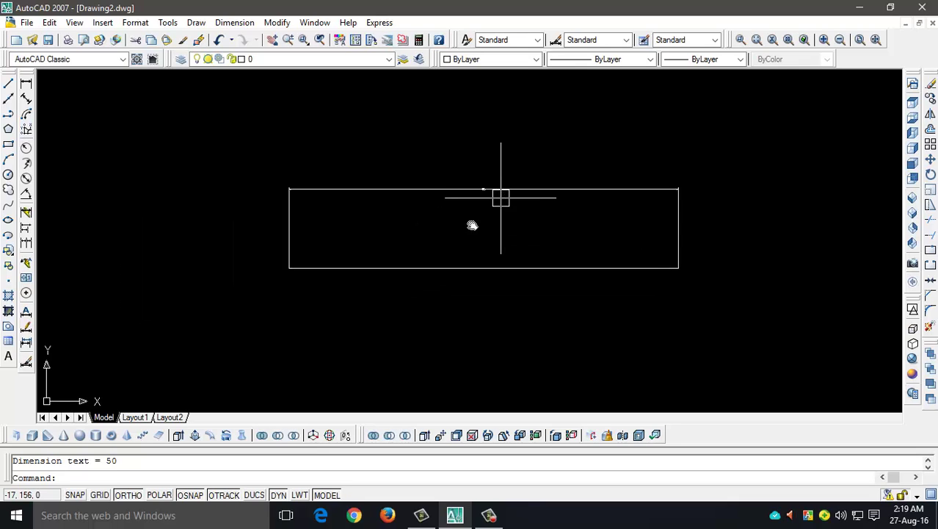
middle_drag(474, 224, 393, 247)
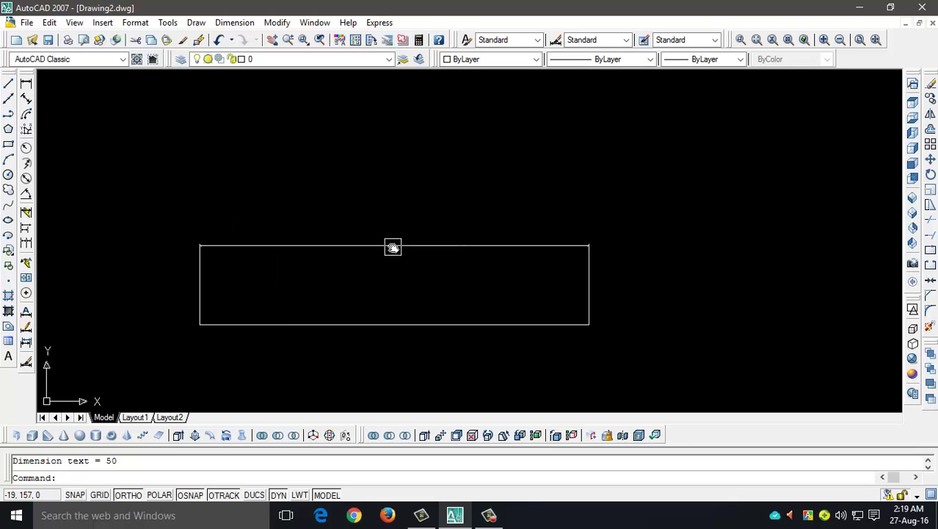
Step: Open the overrides of the Standard dimension style for editing and set the arrow size to 3
click(135, 23)
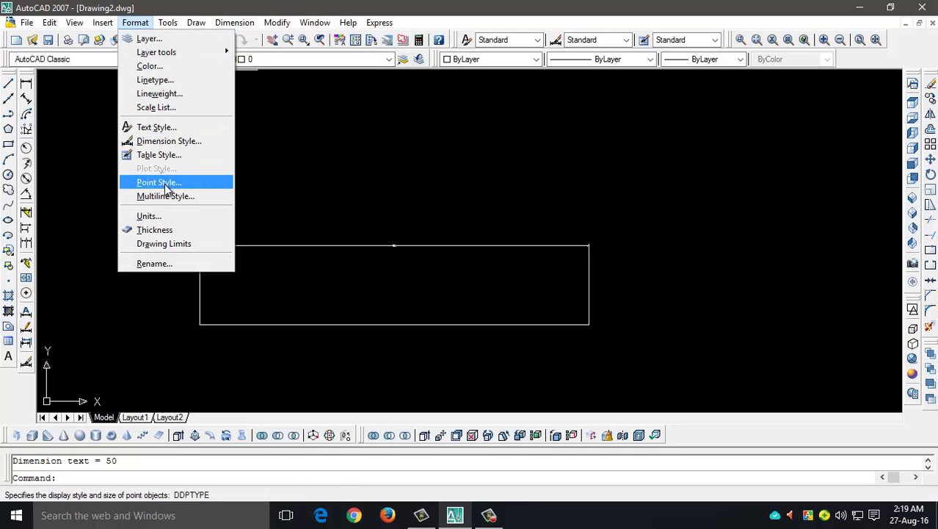
click(163, 140)
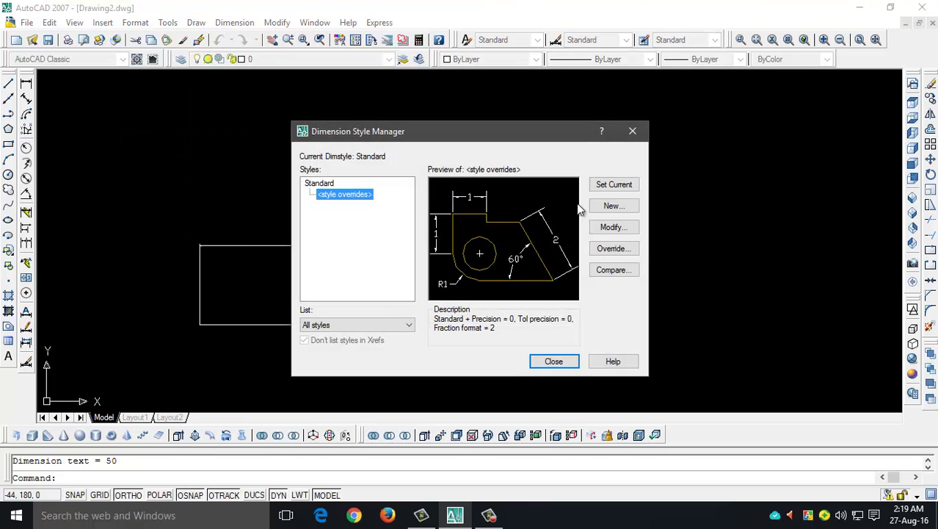
click(615, 229)
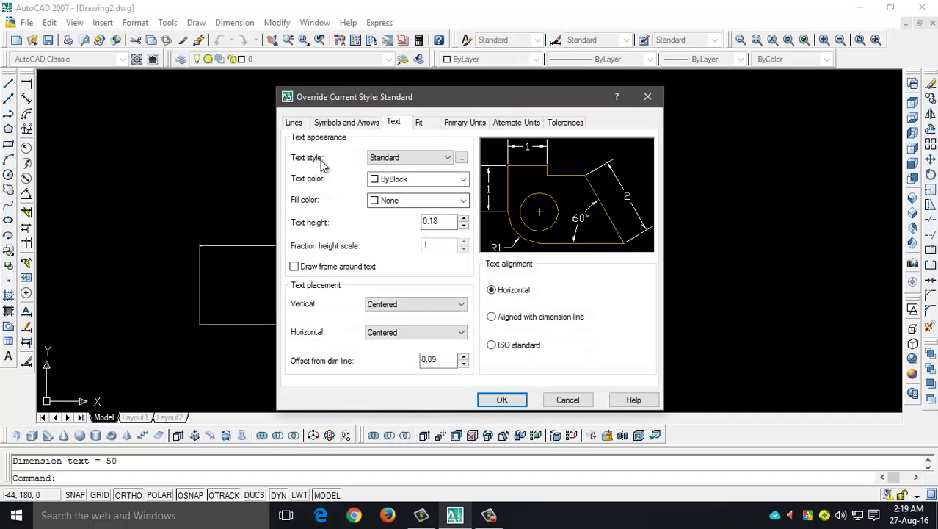
click(294, 122)
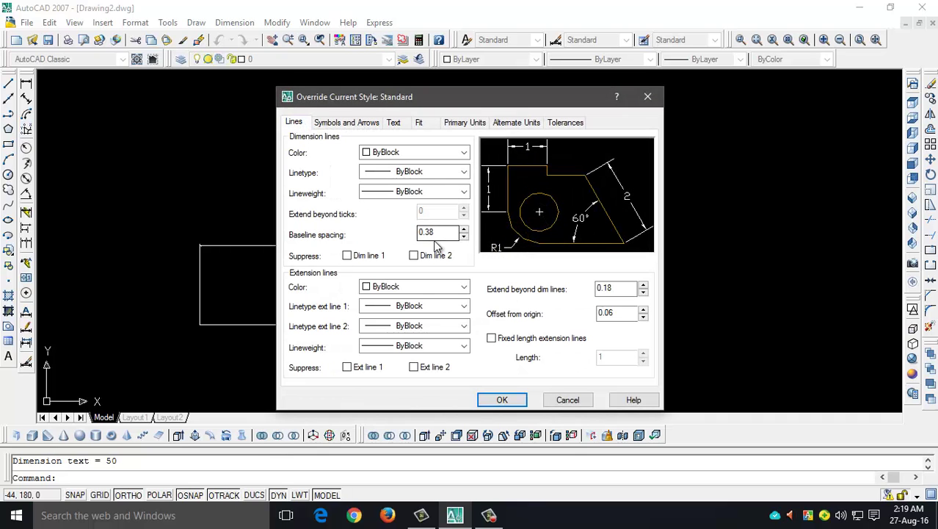
click(339, 125)
click(300, 124)
click(334, 125)
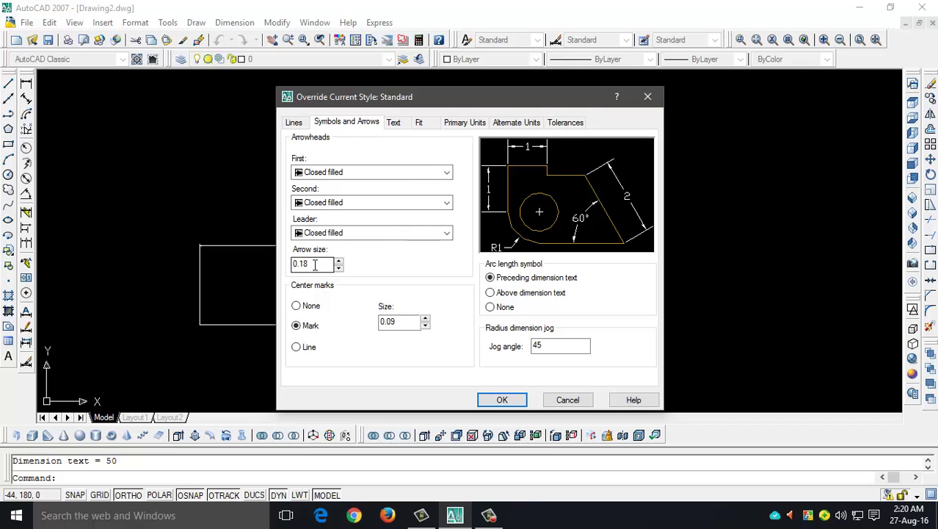
drag(309, 264, 257, 271)
text(3)
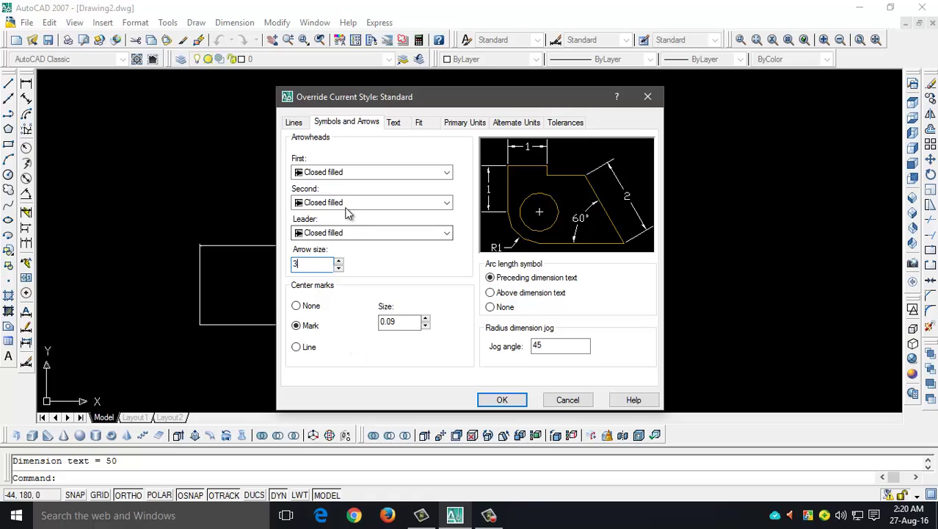
Step: Set the dimension text height to 6, review the unit and tolerance settings, and accept the style overrides
click(394, 123)
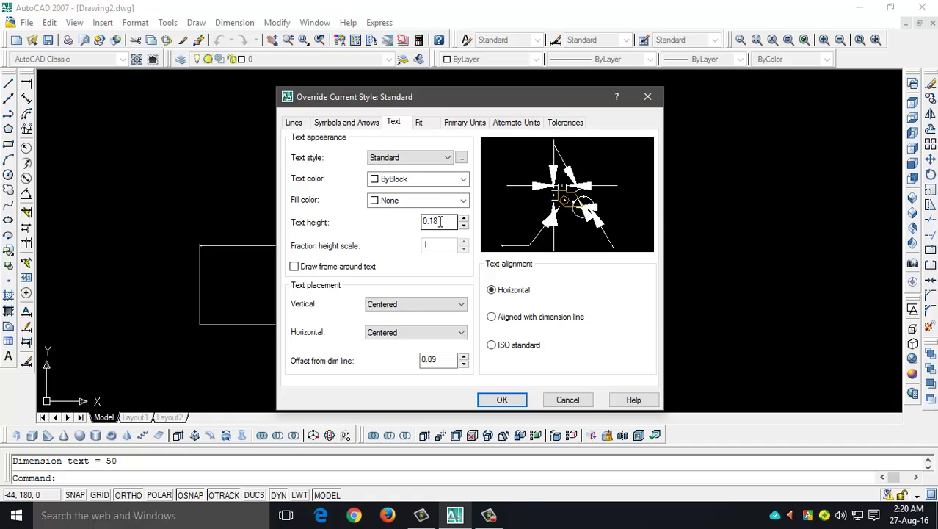
drag(442, 223, 405, 222)
text(6)
click(421, 123)
click(464, 123)
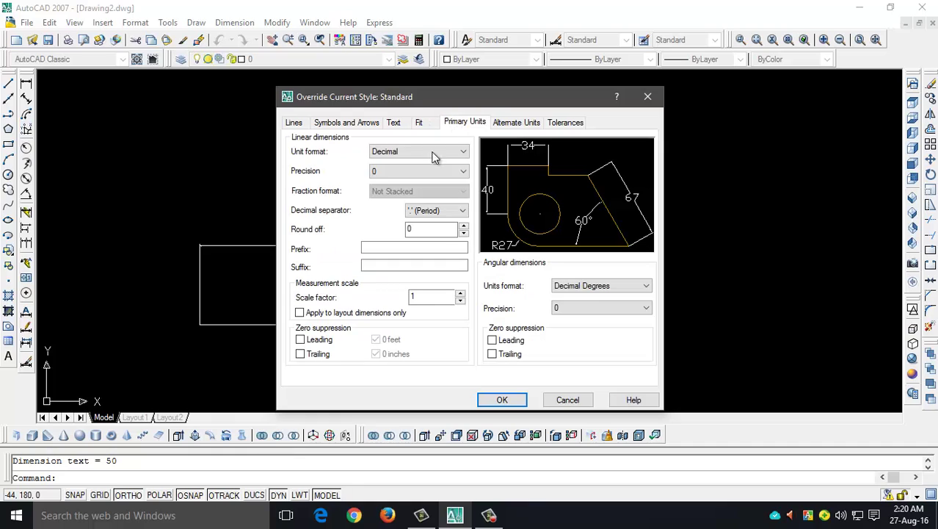
click(440, 171)
click(505, 128)
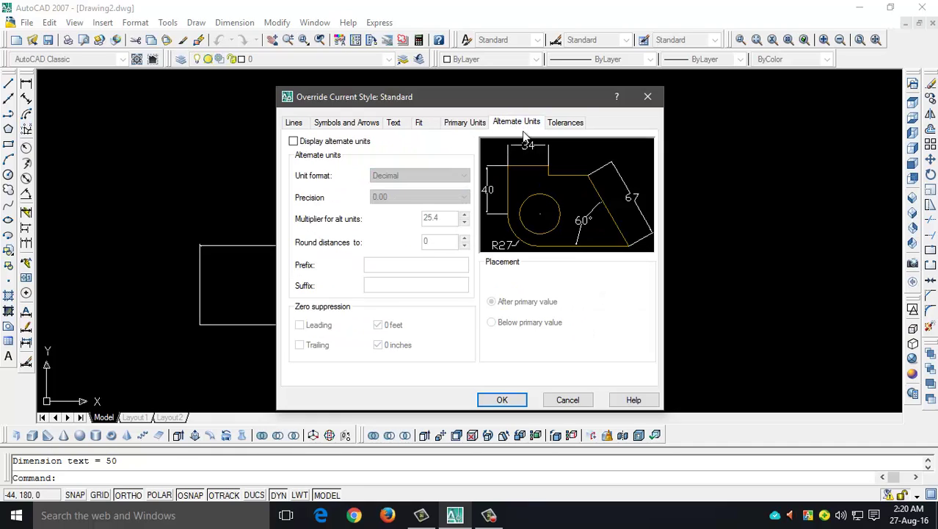
click(570, 125)
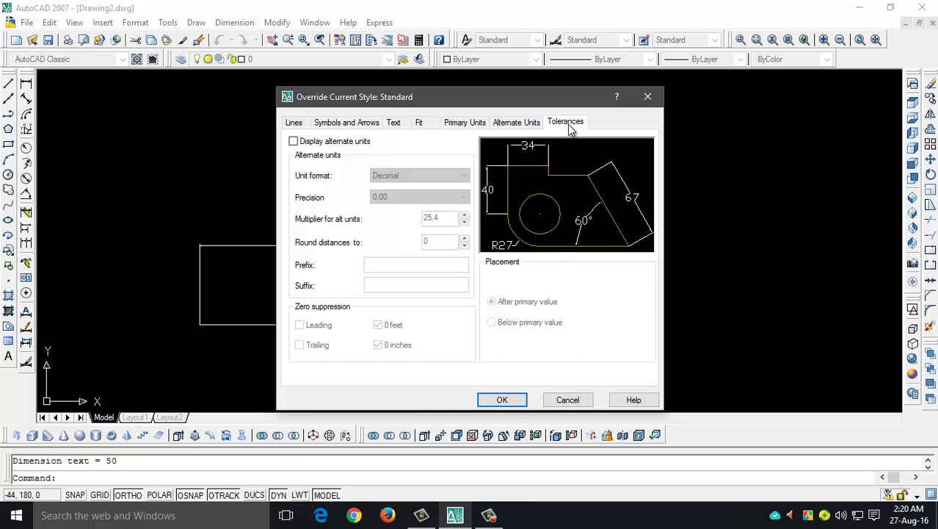
click(502, 400)
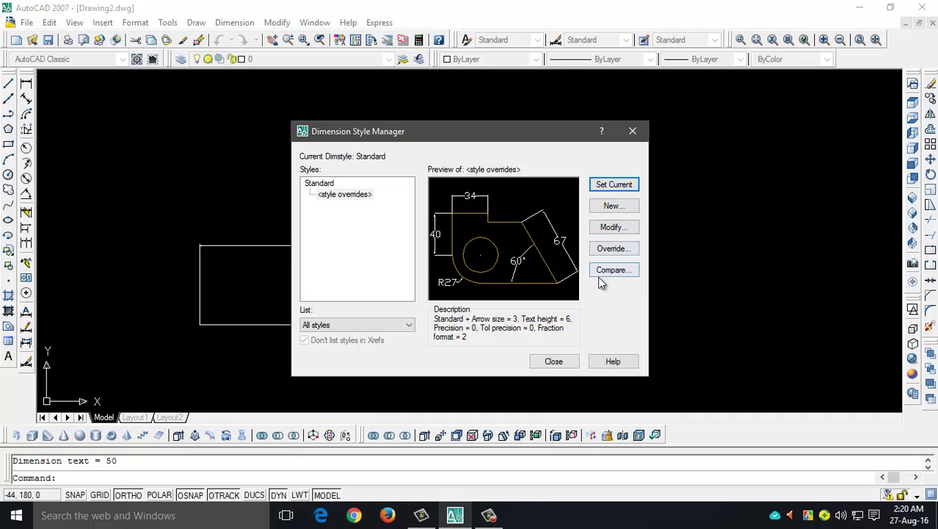
click(552, 362)
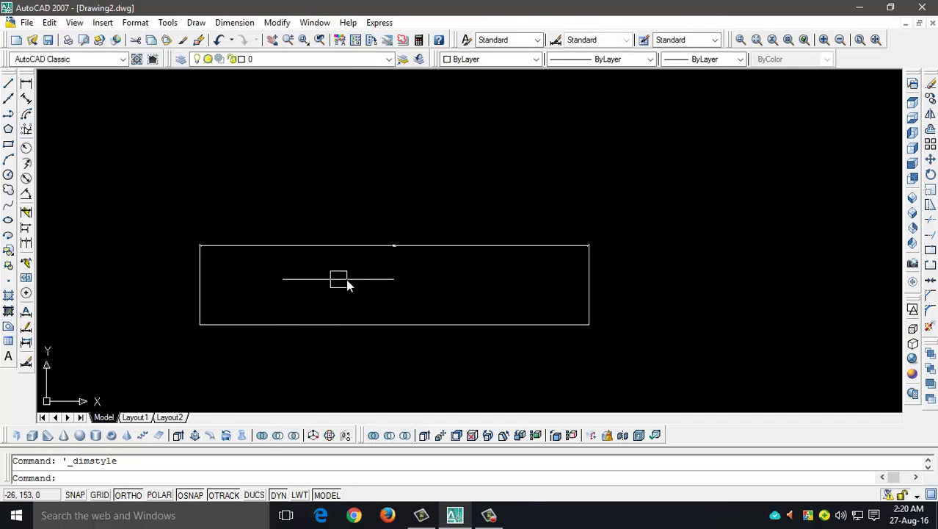
Step: Erase the existing linear dimension above the horizontal line
click(431, 217)
click(373, 272)
key(Delete)
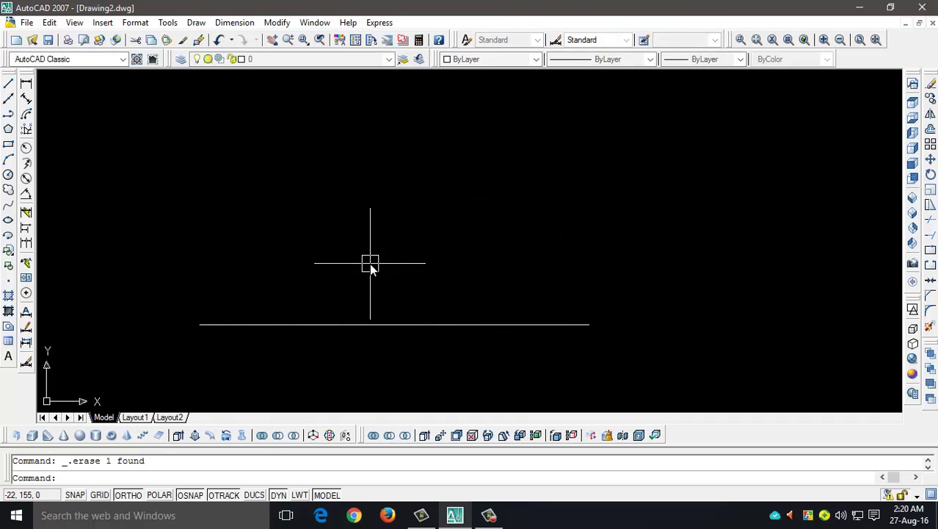
Step: Add a new linear dimension between the horizontal line's endpoints, placed about 10 units above the line, and check its text and arrow size
click(26, 83)
click(202, 325)
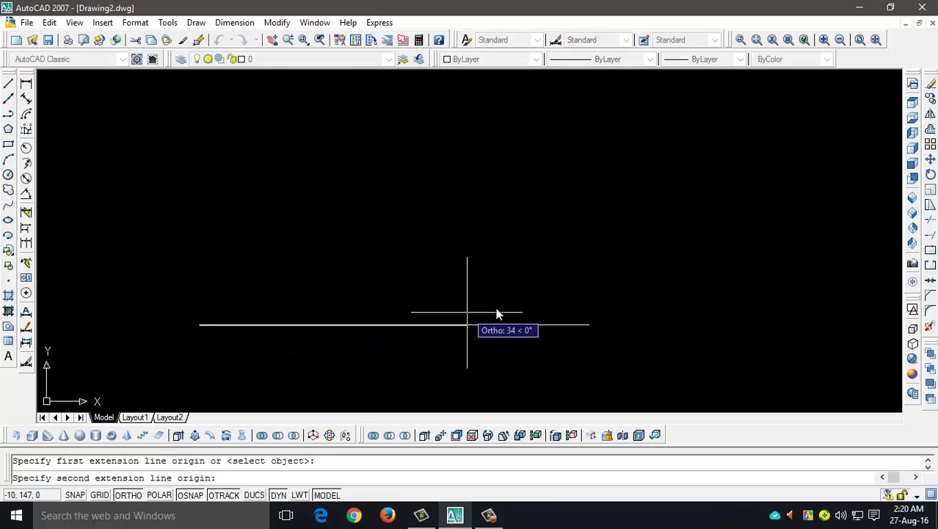
click(589, 325)
click(562, 247)
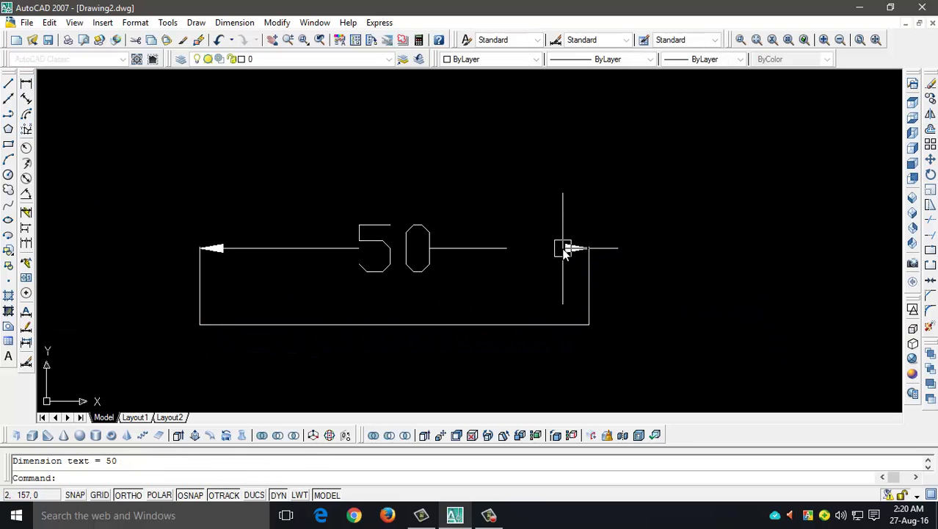
scroll(346, 264, down, 3)
scroll(381, 281, up, 2)
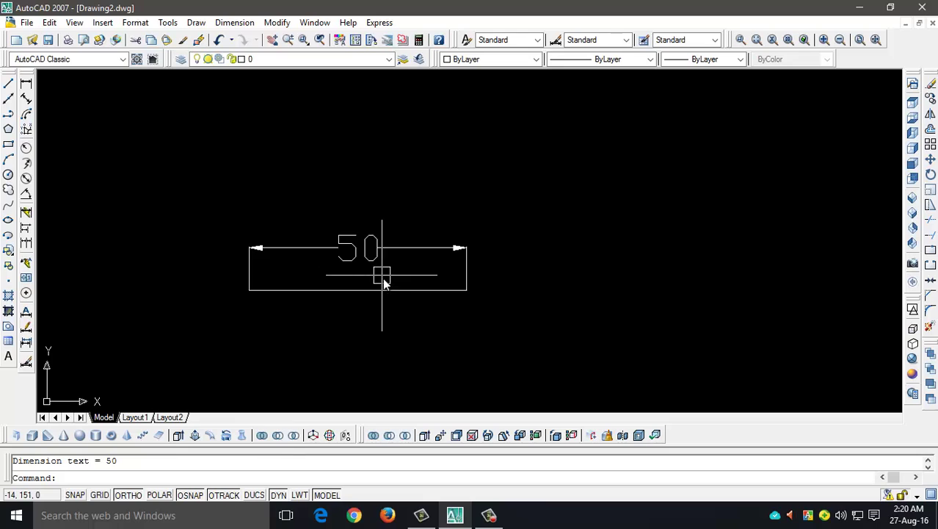
click(354, 233)
key(Escape)
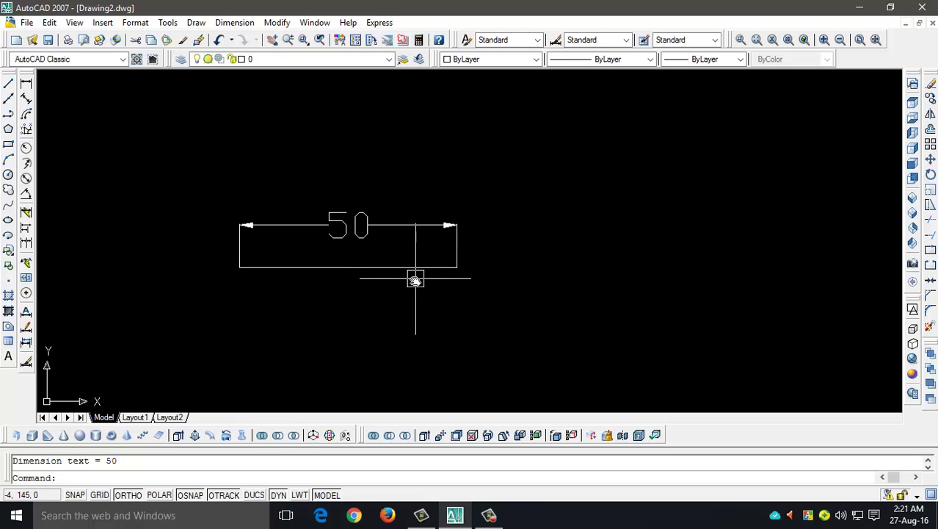
middle_drag(450, 319, 422, 305)
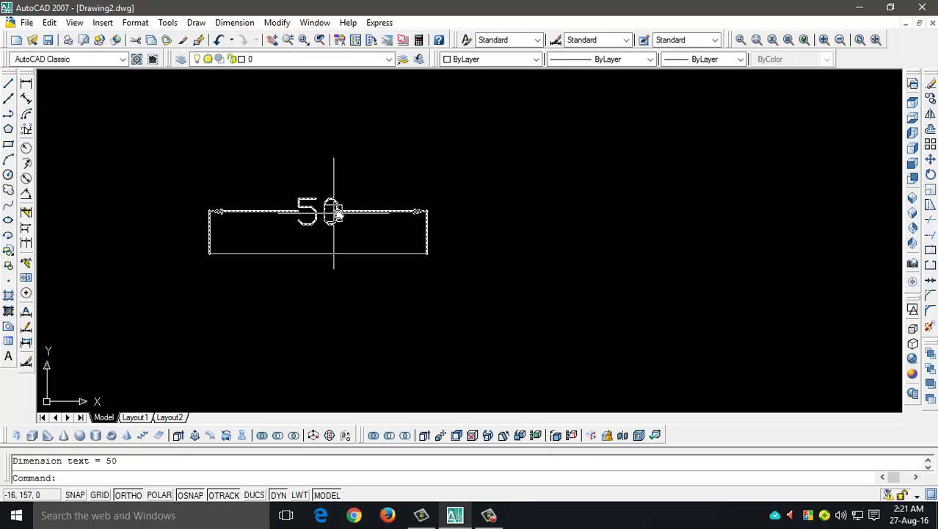
Step: Erase the new linear dimension and the horizontal line it measures
click(336, 210)
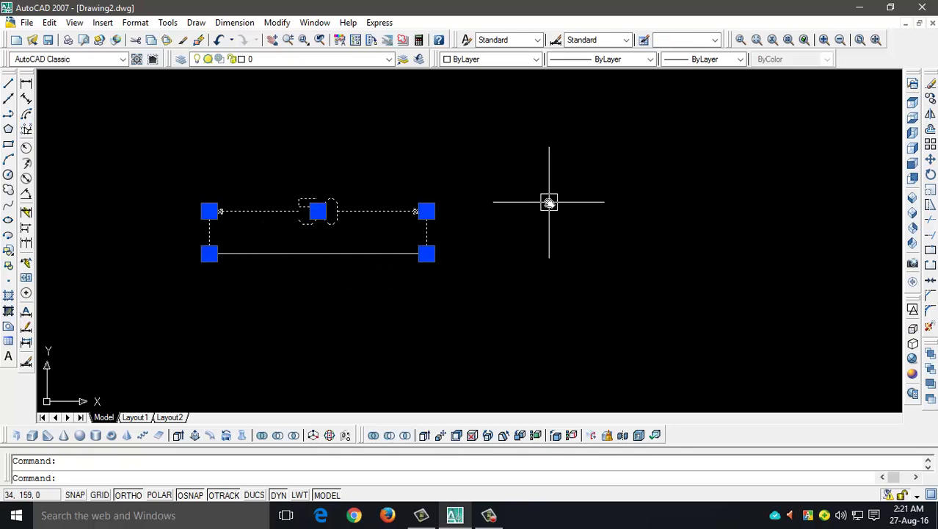
key(Delete)
scroll(441, 257, down, 3)
scroll(397, 279, up, 2)
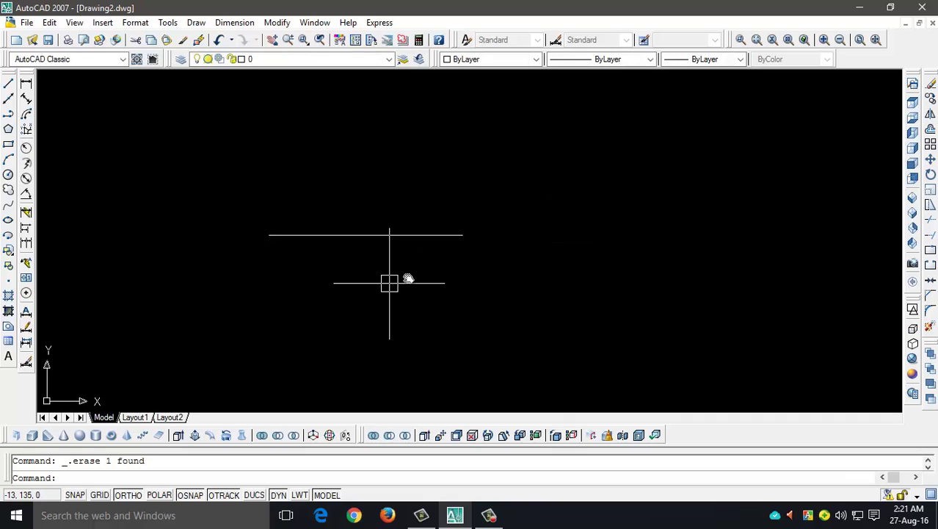
mouse_move(389, 282)
middle_down()
mouse_move(396, 253)
mouse_move(369, 259)
middle_up()
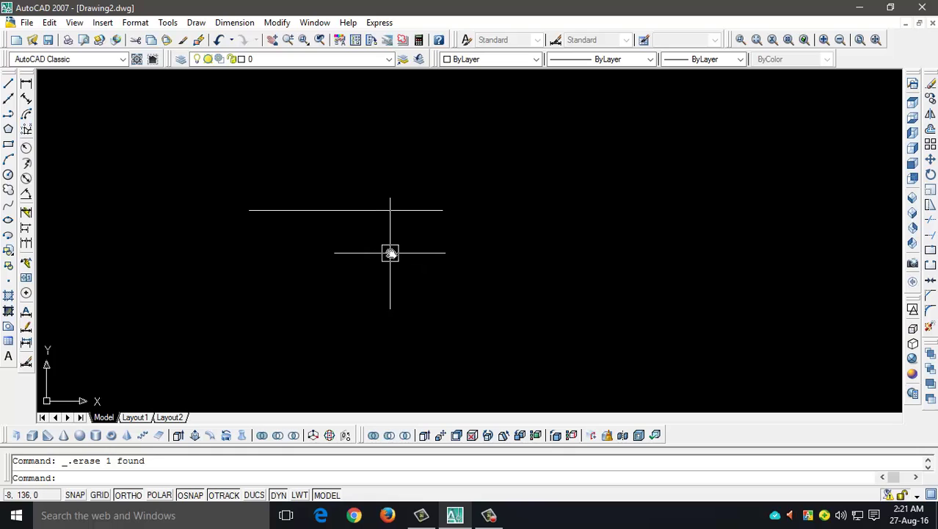
middle_drag(390, 252, 341, 256)
scroll(342, 256, down, 2)
middle_drag(522, 251, 461, 249)
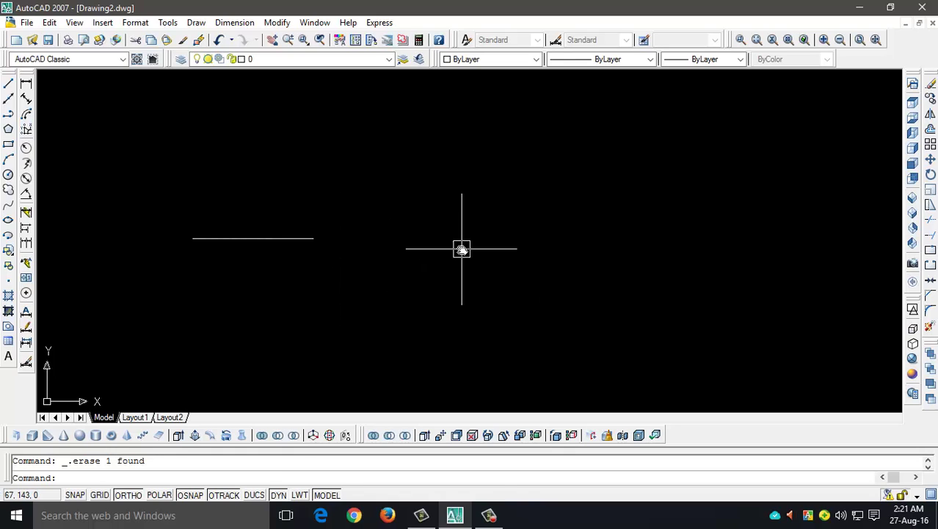
scroll(252, 261, down, 1)
scroll(279, 265, up, 6)
middle_drag(282, 266, 356, 275)
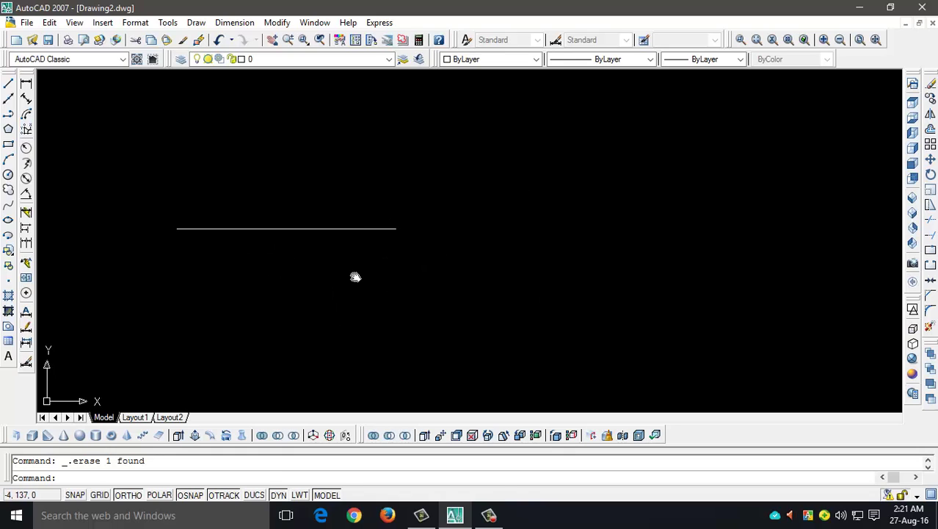
key(Escape)
click(359, 231)
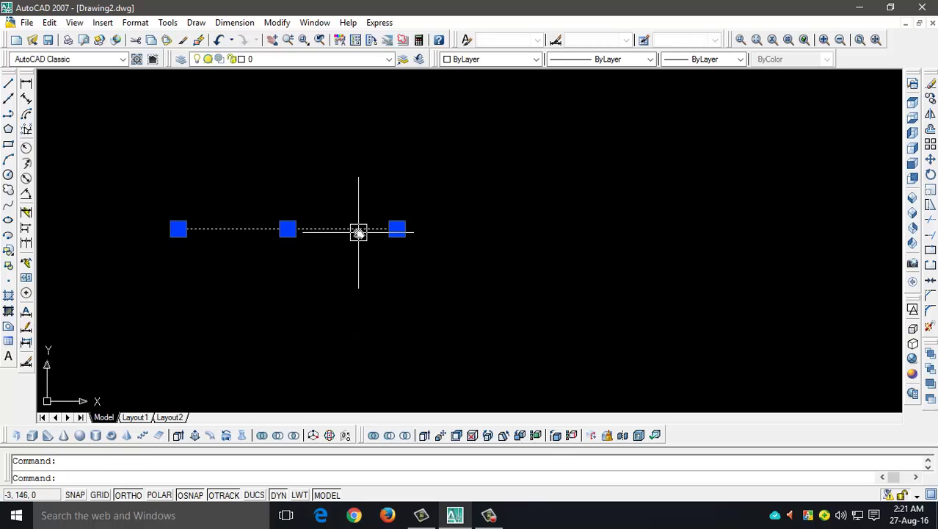
key(Delete)
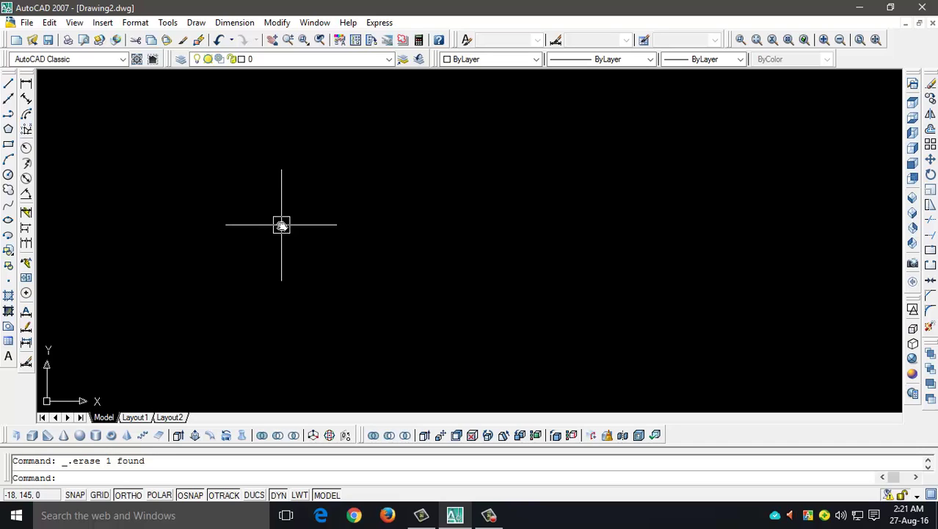
Step: Draw a horizontal line 100 units long with Ortho mode on and erase it again
text(l)
key(Return)
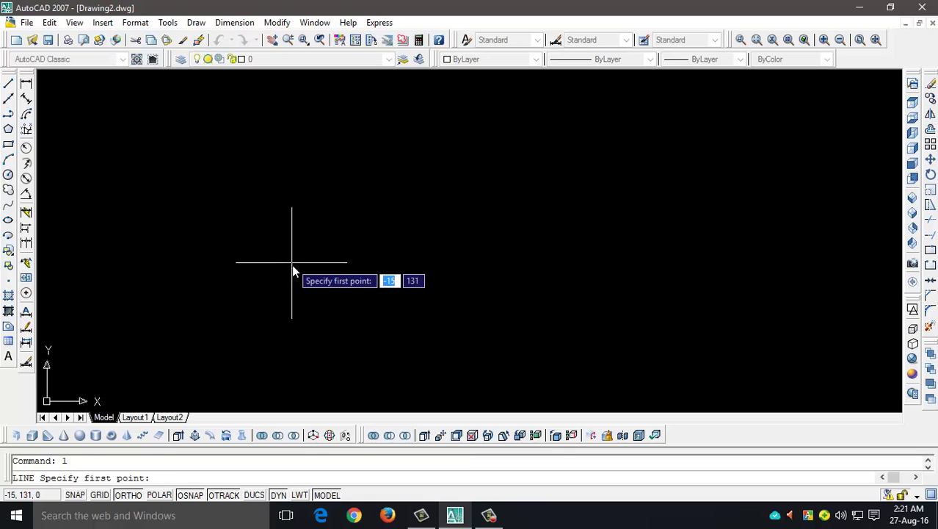
click(292, 264)
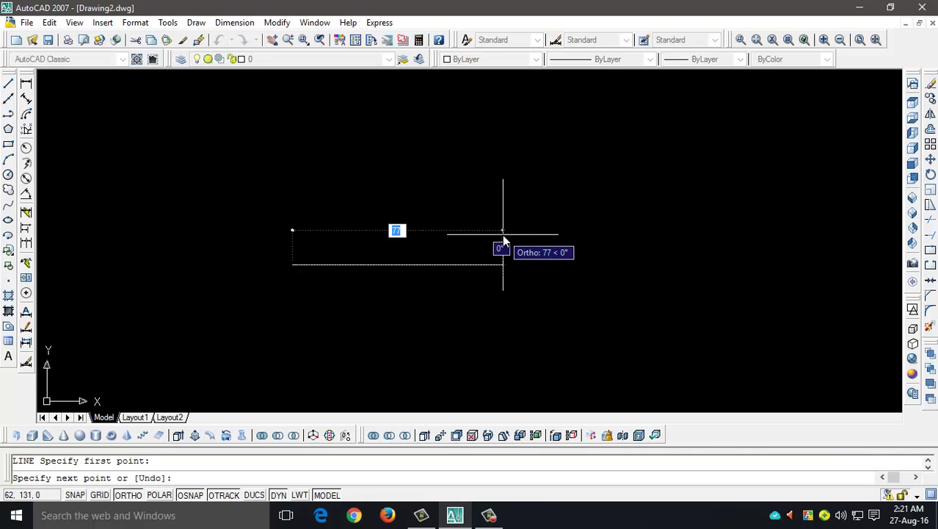
text(100)
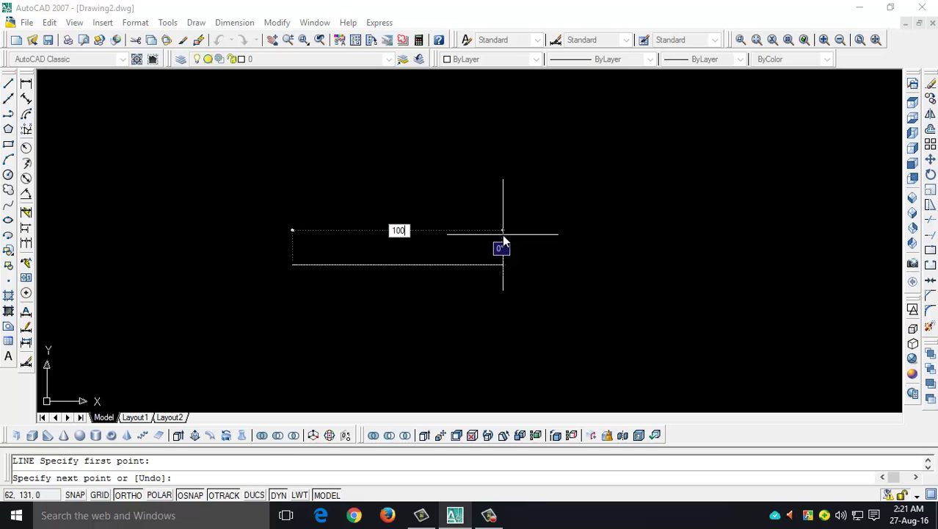
key(Return)
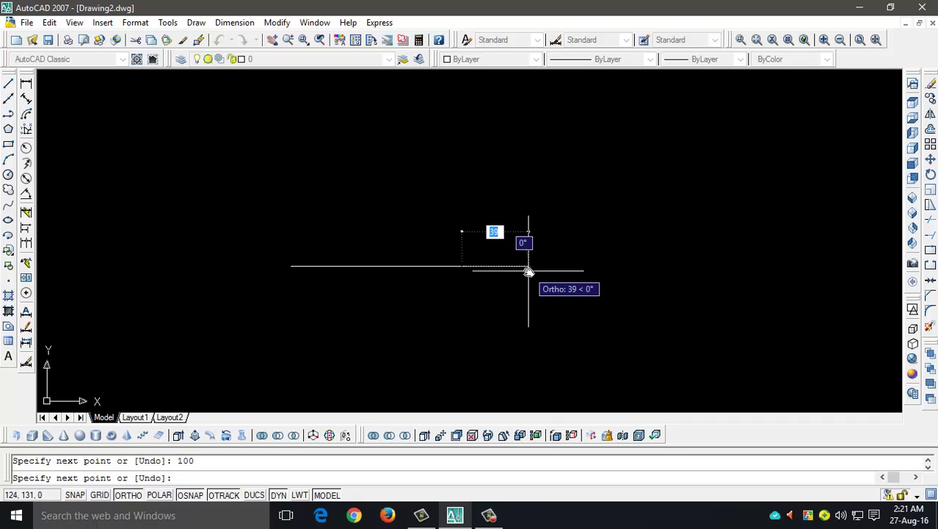
key(Escape)
click(450, 268)
key(Delete)
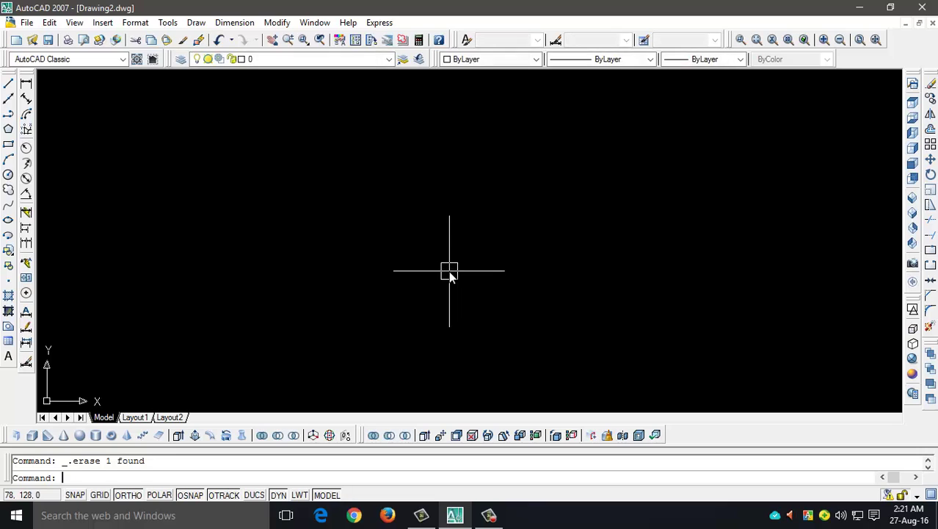
Step: Start a line in the empty drawing area and draw a horizontal segment 100 units long to the right with Ortho on
text(l)
key(Return)
click(338, 270)
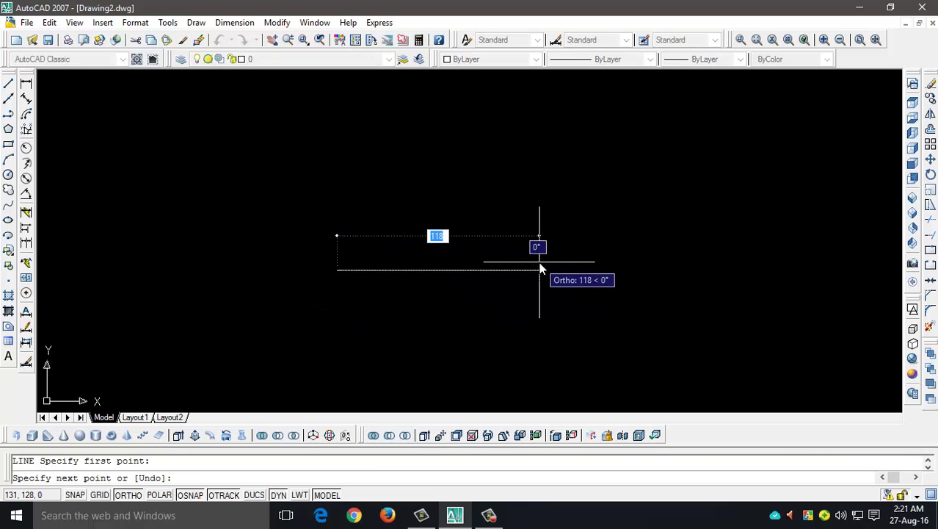
text(100)
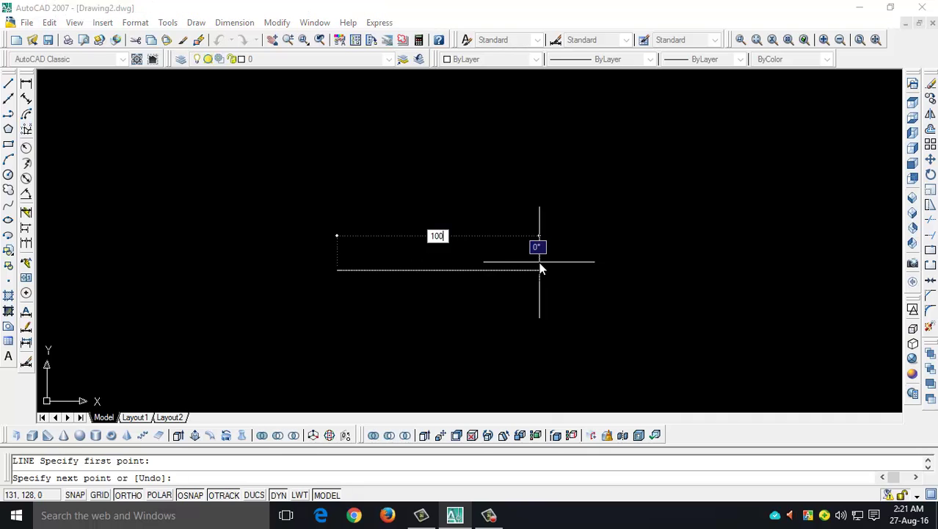
key(Return)
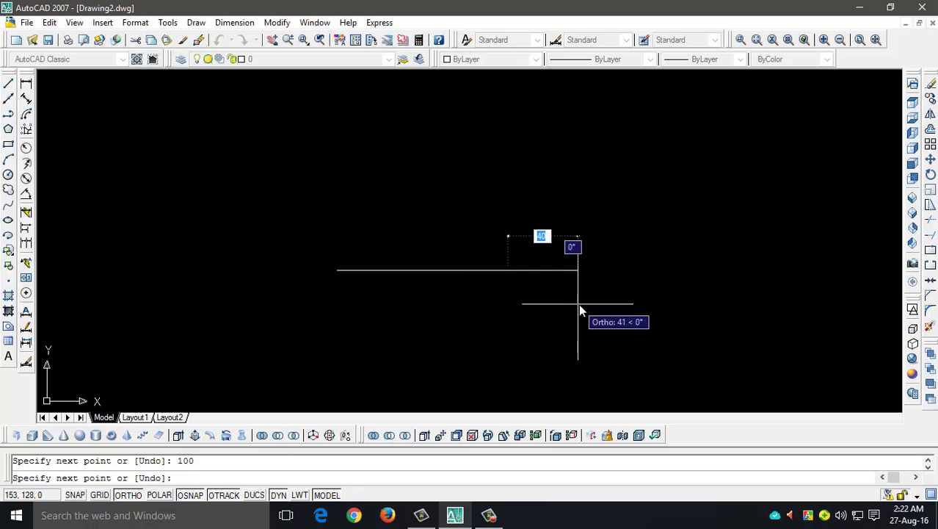
Step: Continue the line from the horizontal segment's right end with a segment 100 units long at a 30° angle
key(F8)
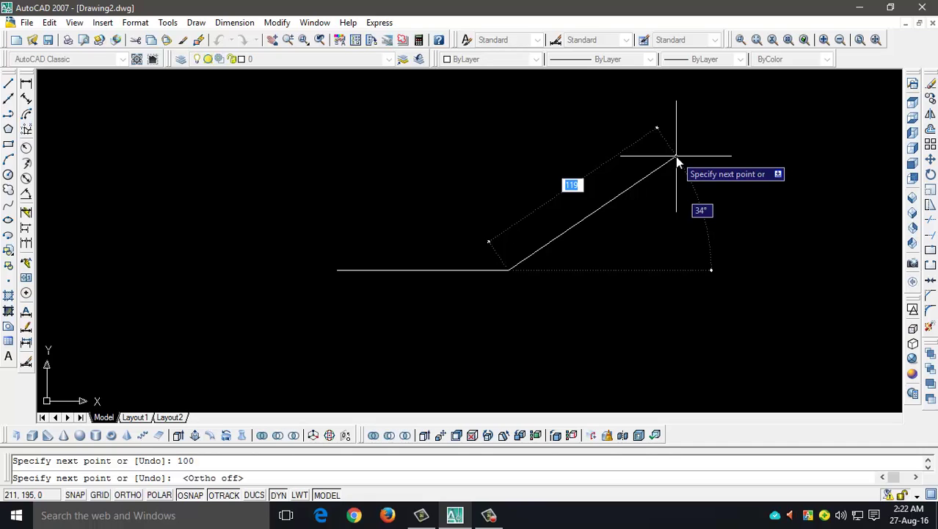
key(F8)
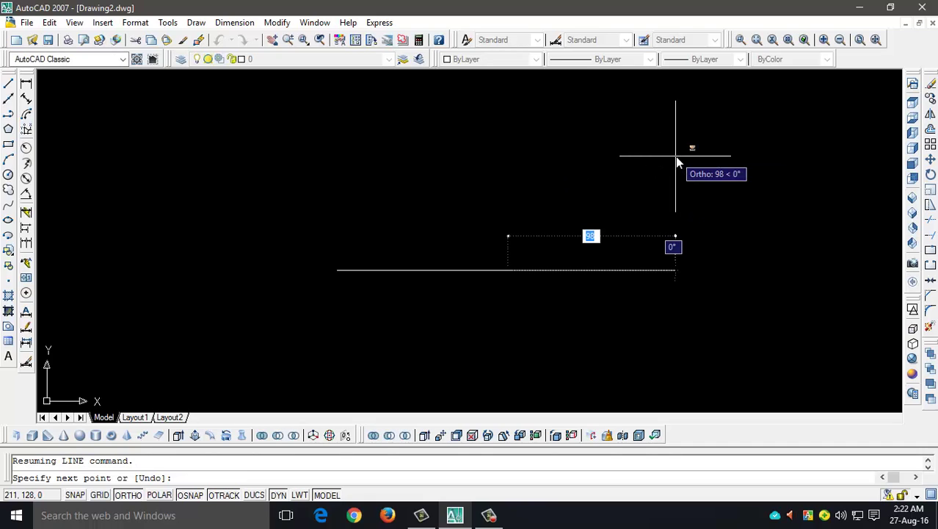
text(<)
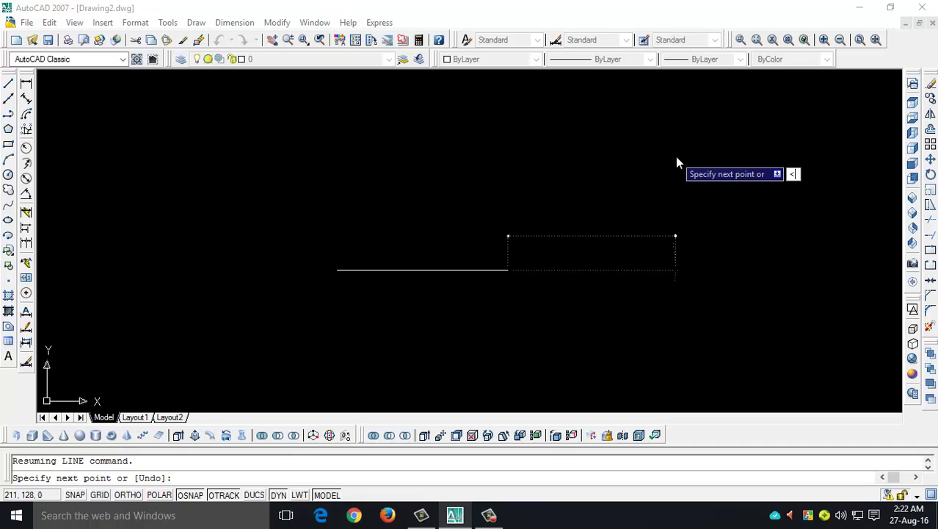
text(30)
key(Return)
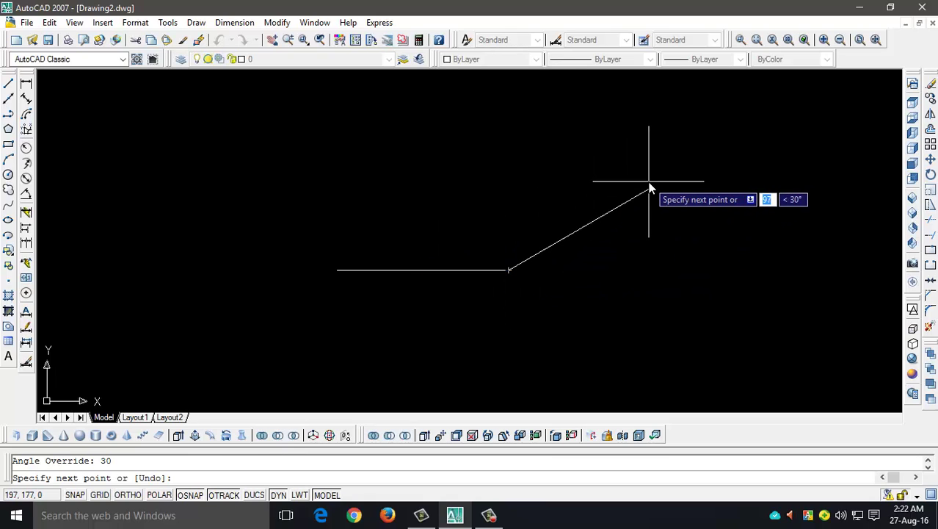
middle_drag(656, 192, 534, 218)
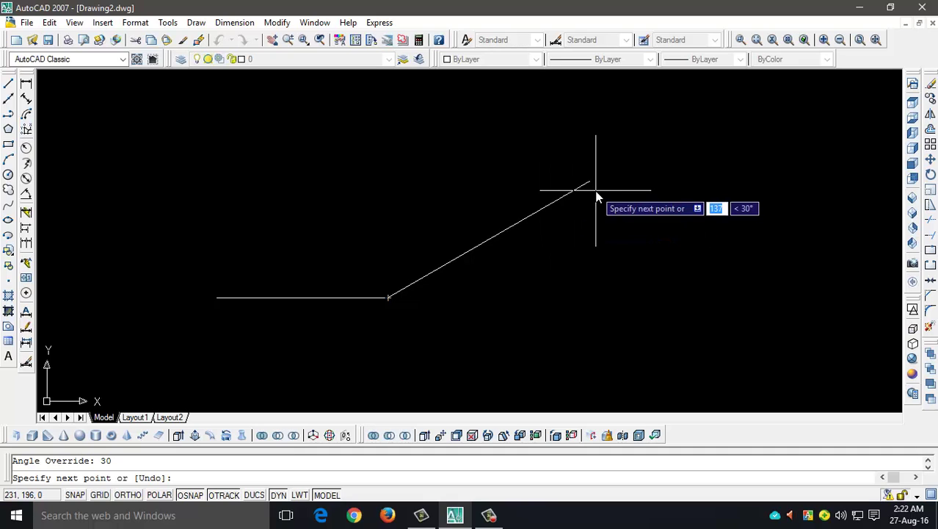
text(100)
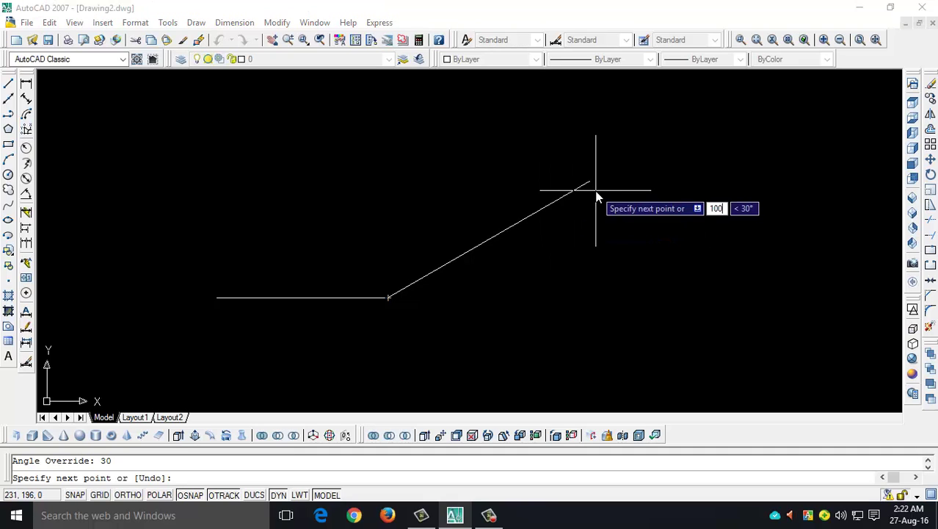
key(Return)
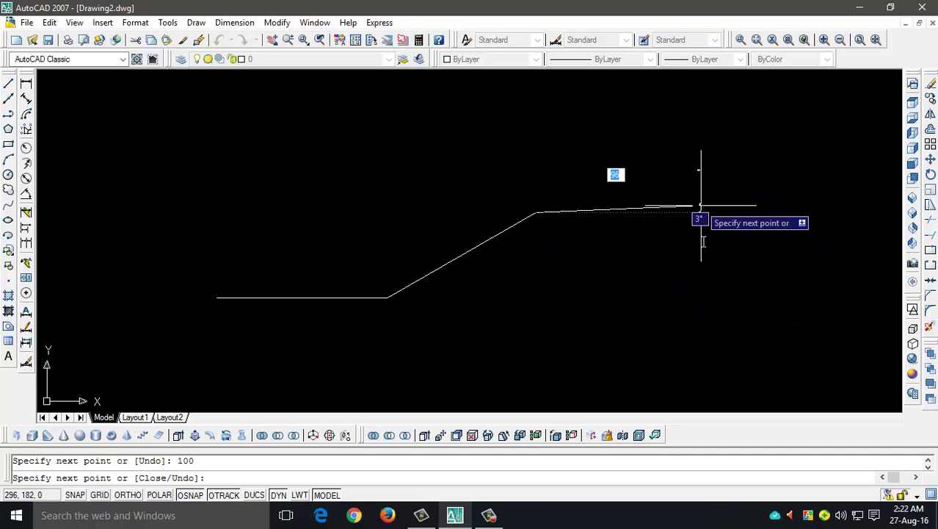
Step: With Ortho on, continue the outline 37 units to the right and 62 units straight down
key(F8)
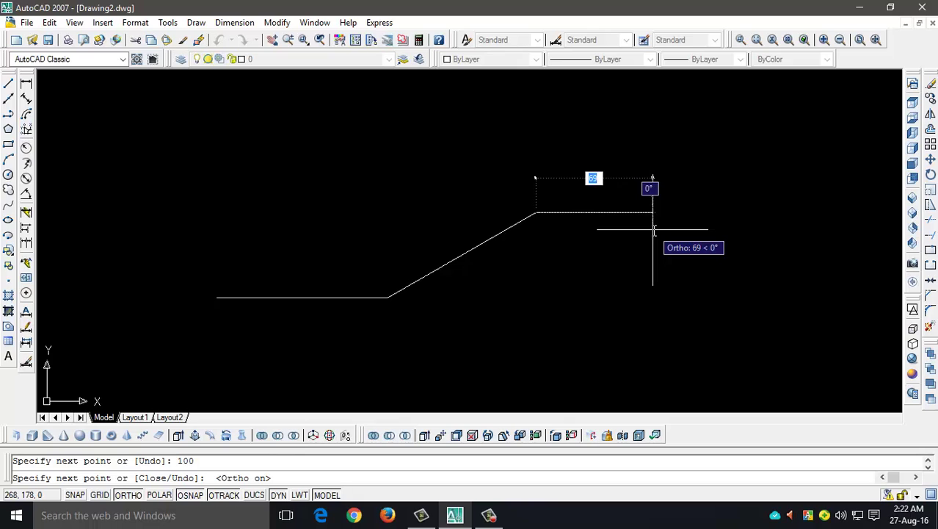
text(37)
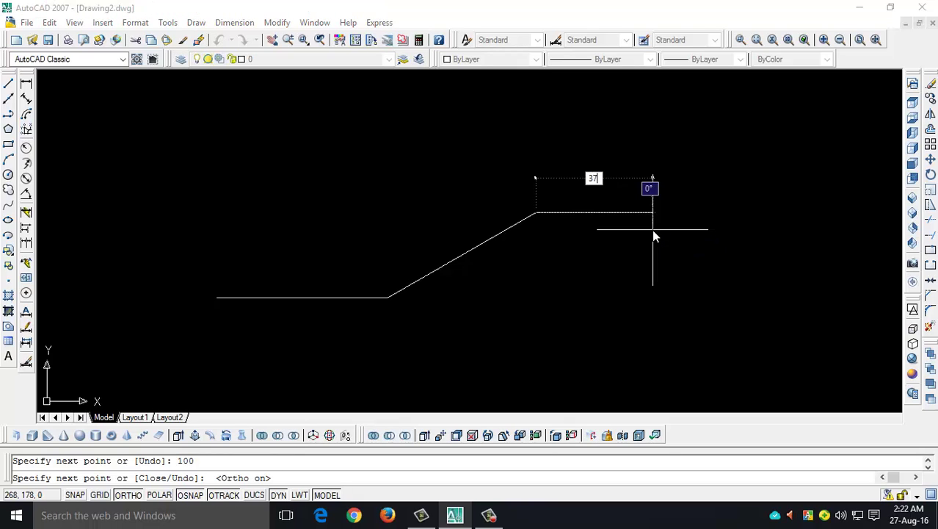
key(Return)
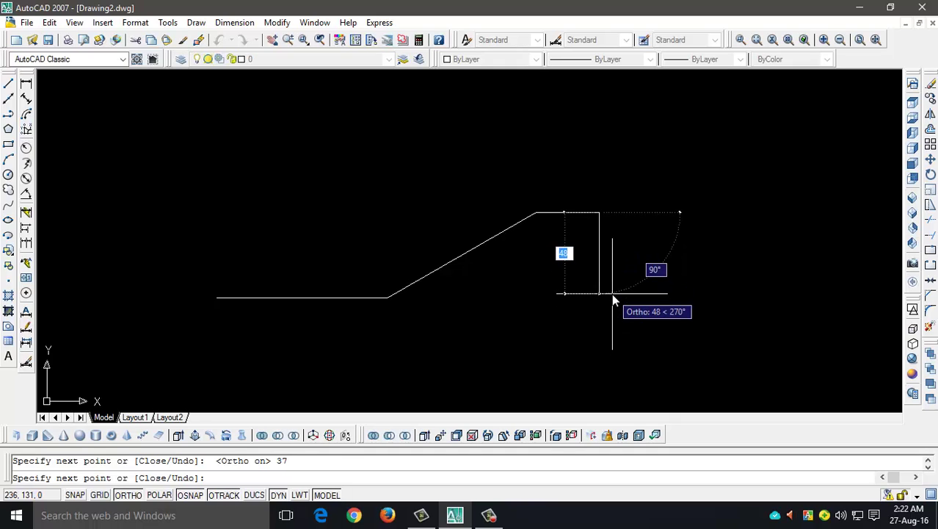
text(62)
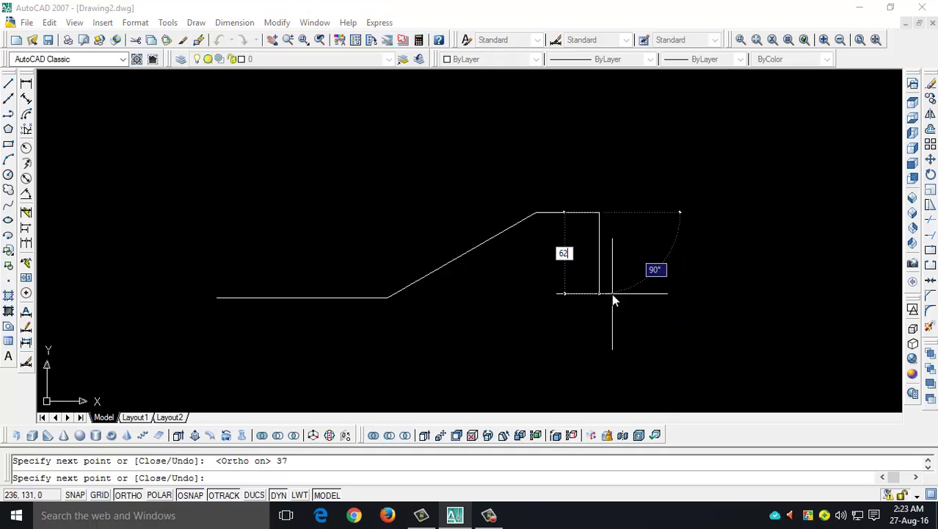
key(Return)
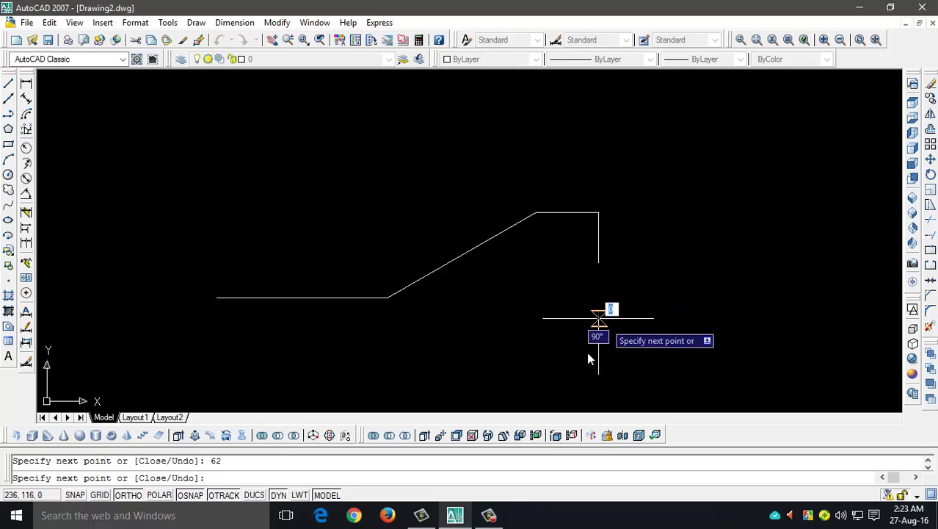
Step: Draw the rectangular notch in the outline: 40 units left, 25 units down and 40 units back right
middle_drag(554, 330, 541, 298)
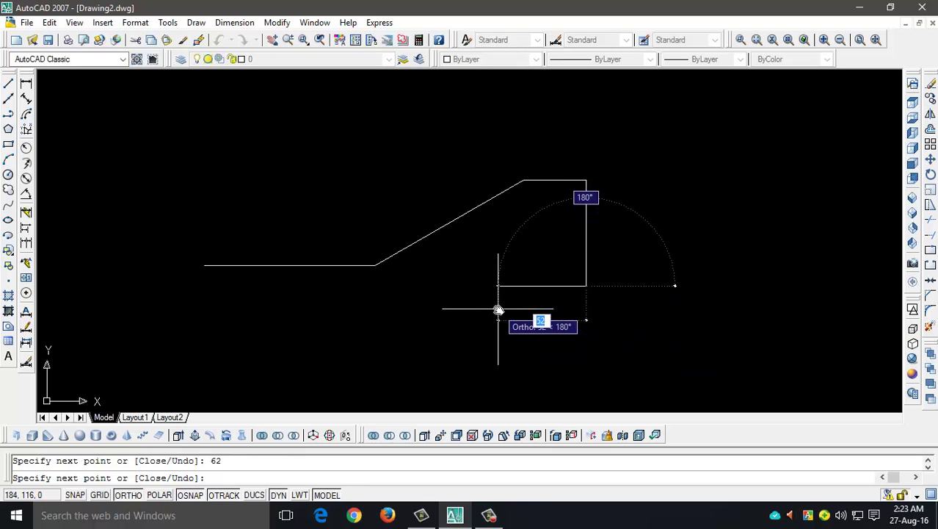
text(40)
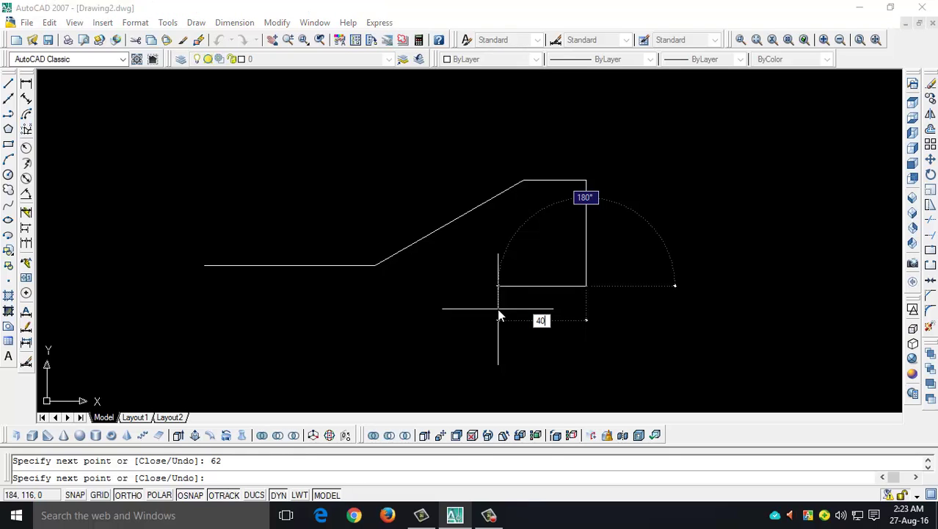
key(Return)
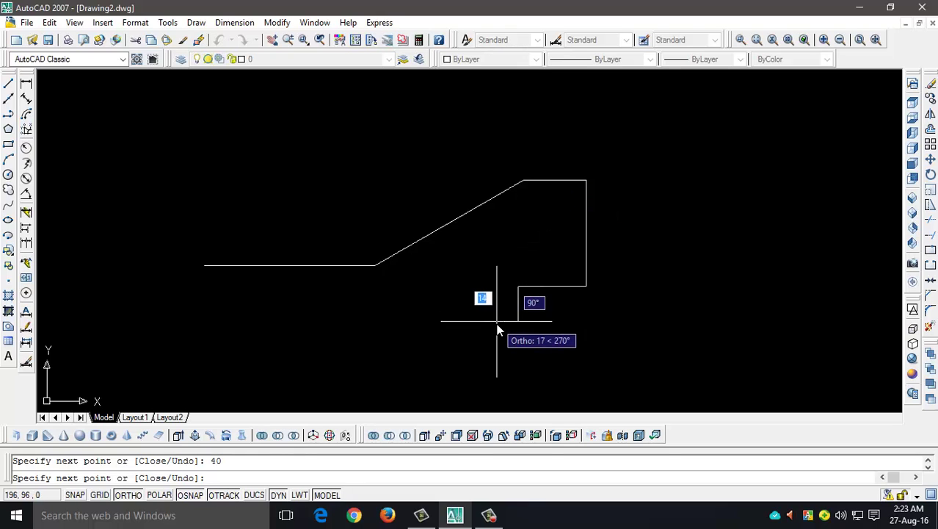
middle_drag(506, 321, 497, 282)
text(25)
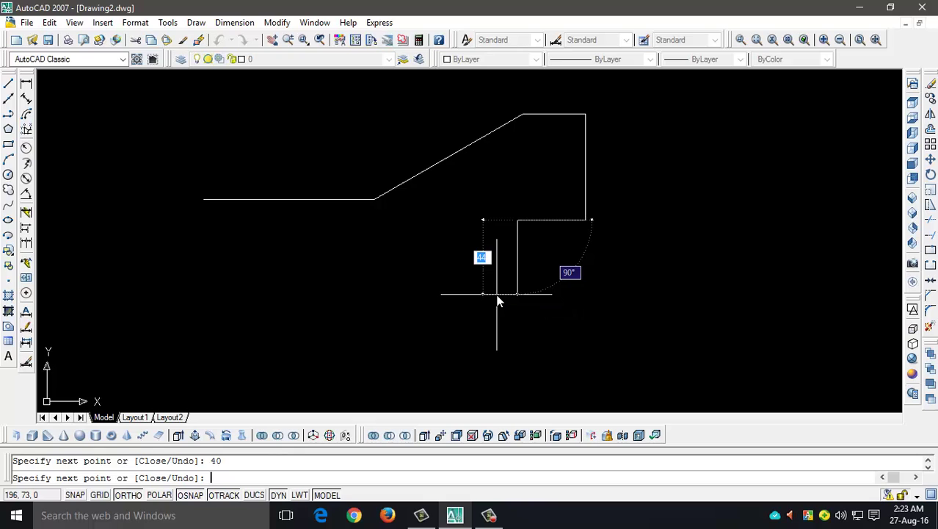
key(Return)
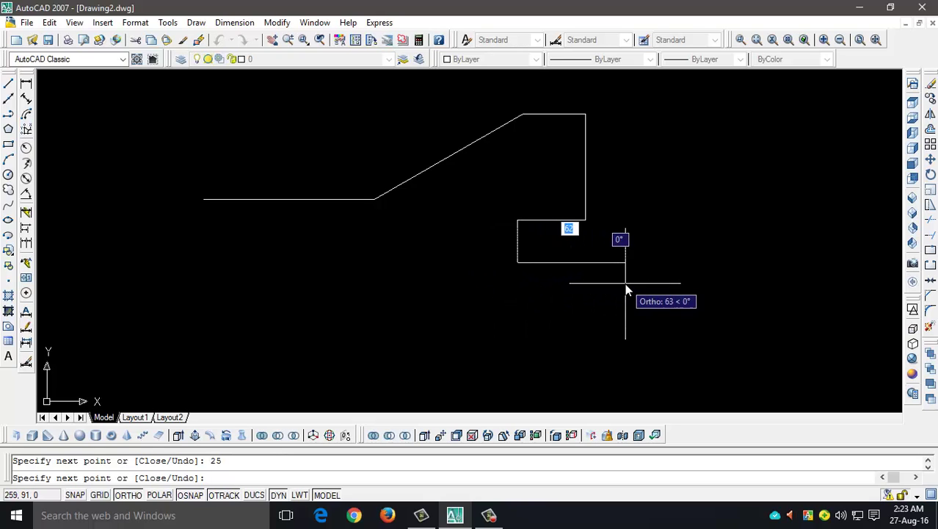
text(40)
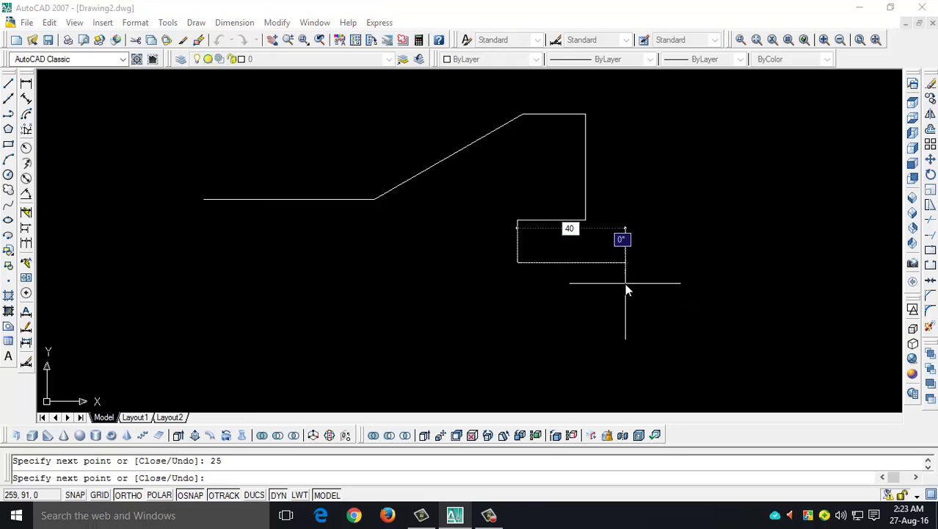
key(Return)
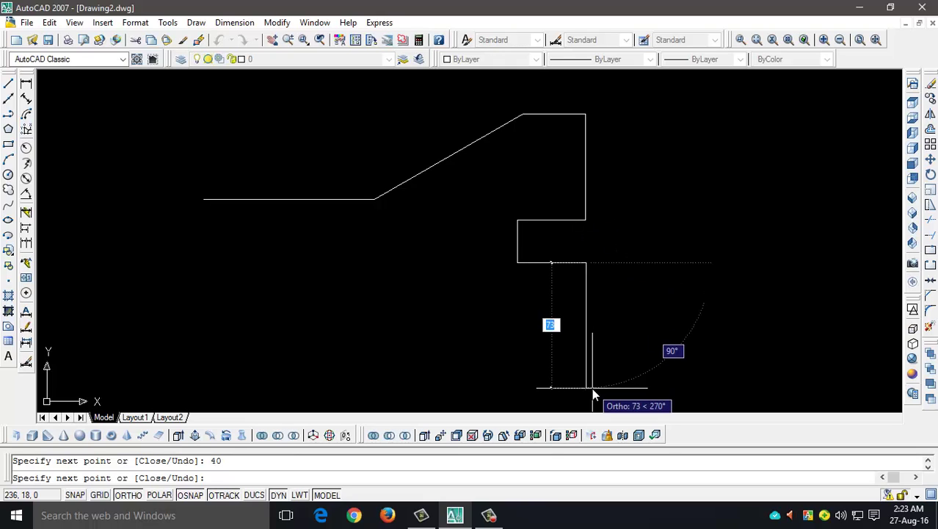
Step: Continue the outline below the notch with segments 62 units down and 37 units to the left
middle_drag(587, 370, 589, 343)
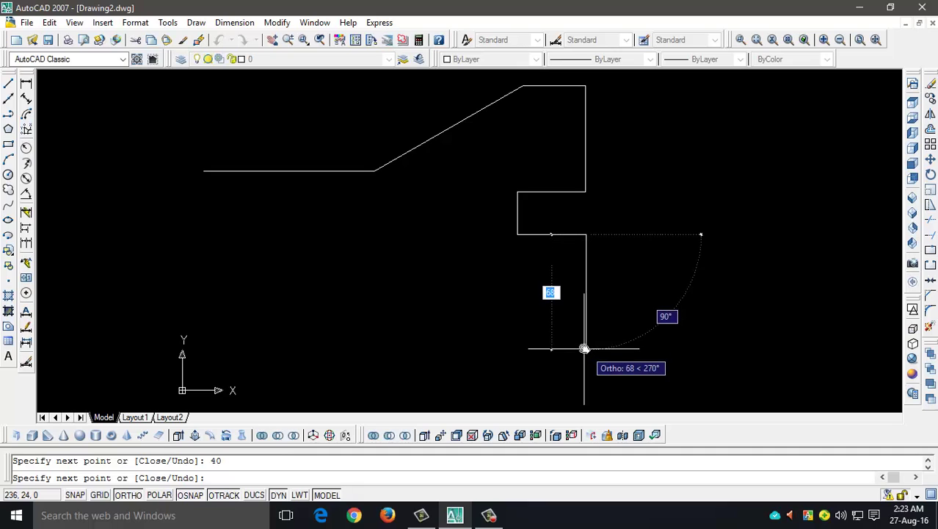
text(6)
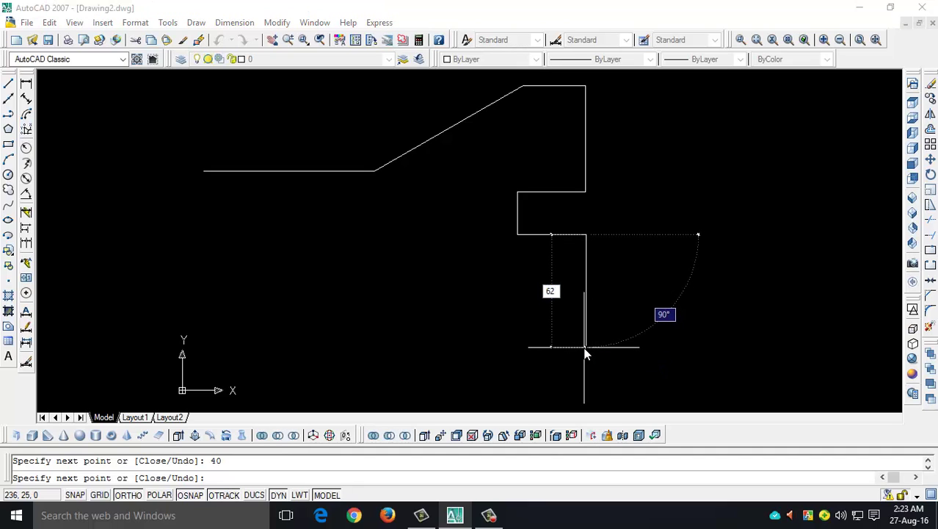
text(2)
key(Return)
middle_drag(415, 321, 452, 319)
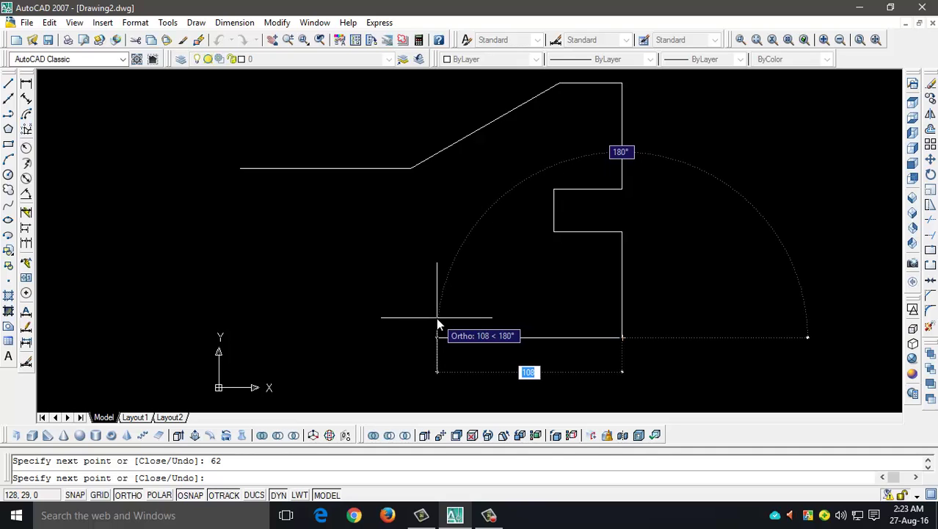
text(37)
key(Return)
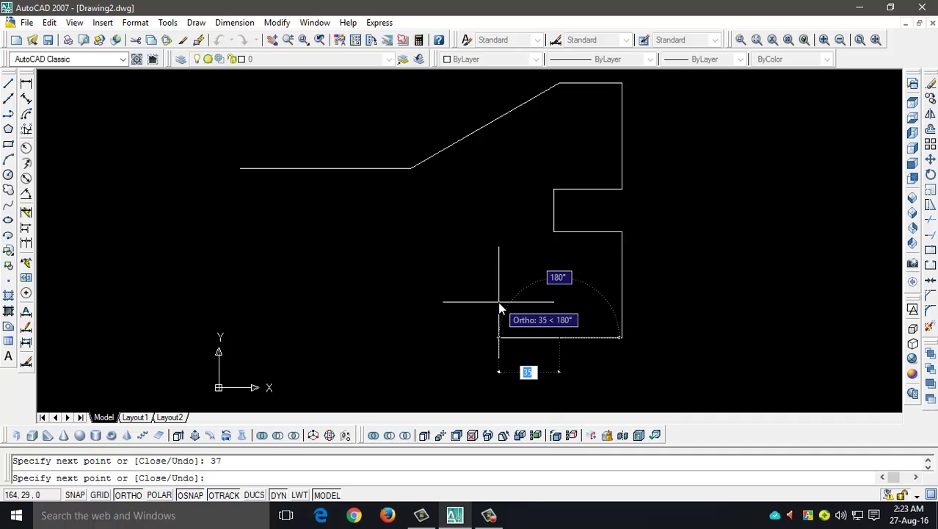
Step: Add the lower sloping edge, 100 units long at a 150° angle, from the end of the bottom segment
key(F8)
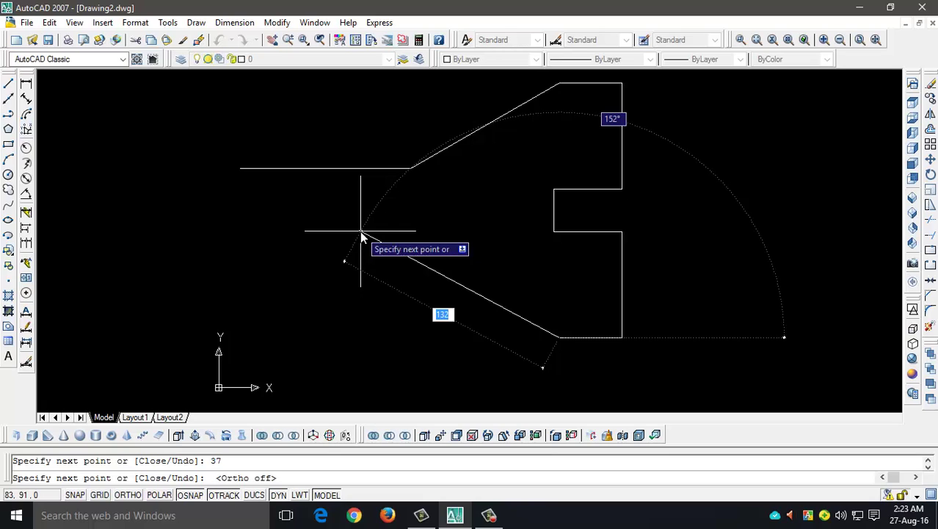
text(<)
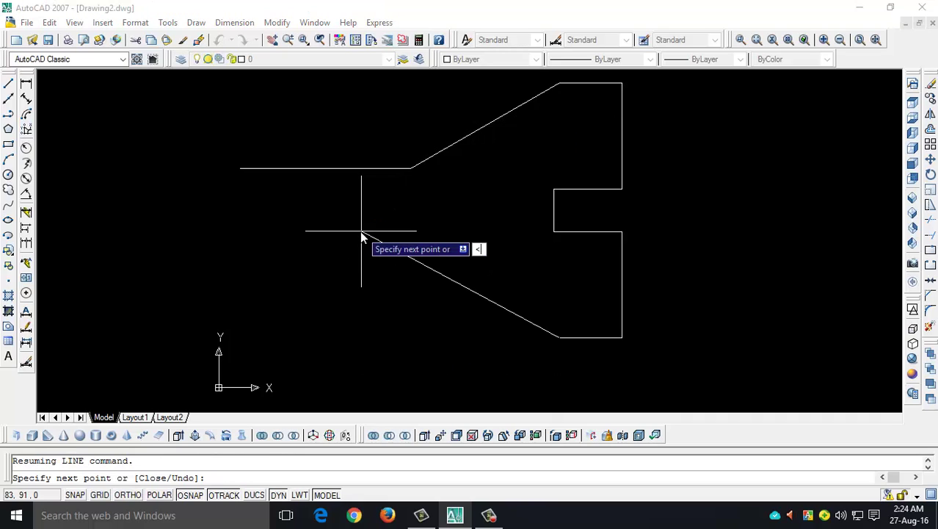
text(150)
key(Return)
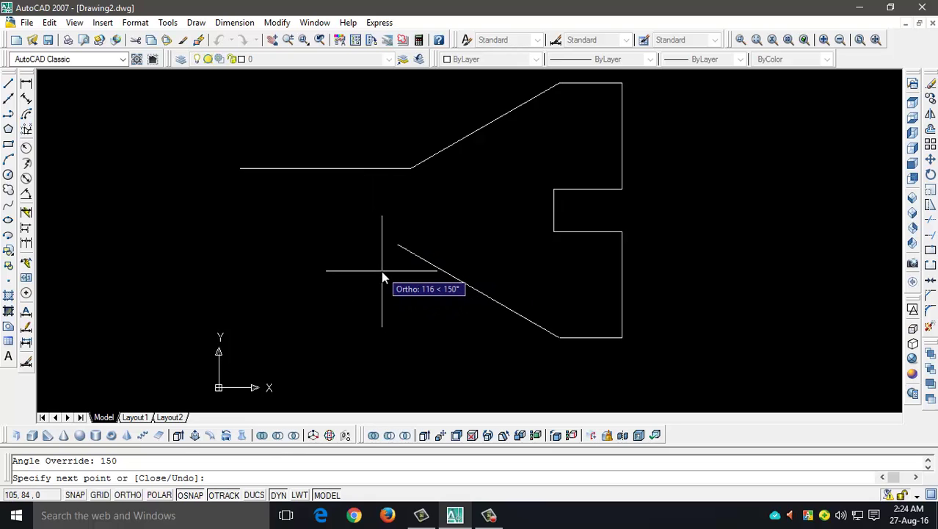
text(100)
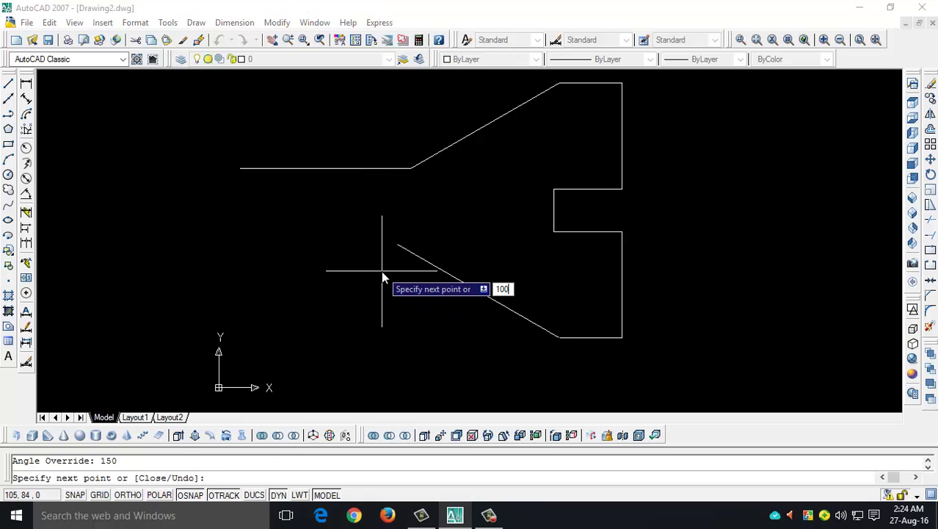
key(Return)
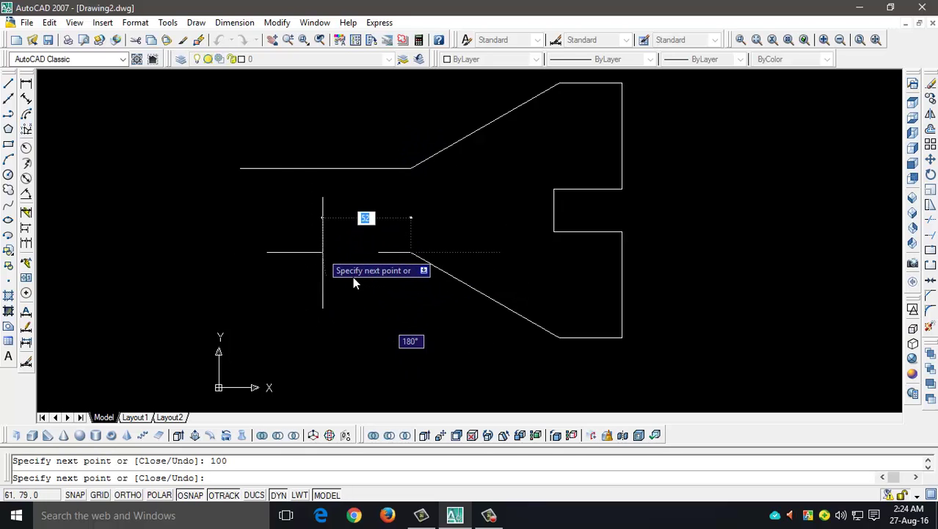
Step: With Ortho on, draw a segment 100 units to the left, close the outline at its starting point and end the line
key(F8)
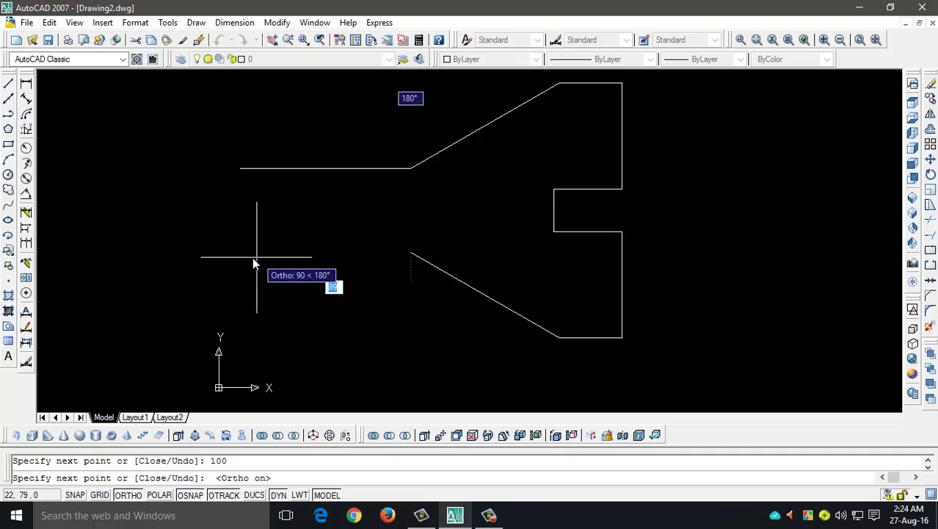
text(100)
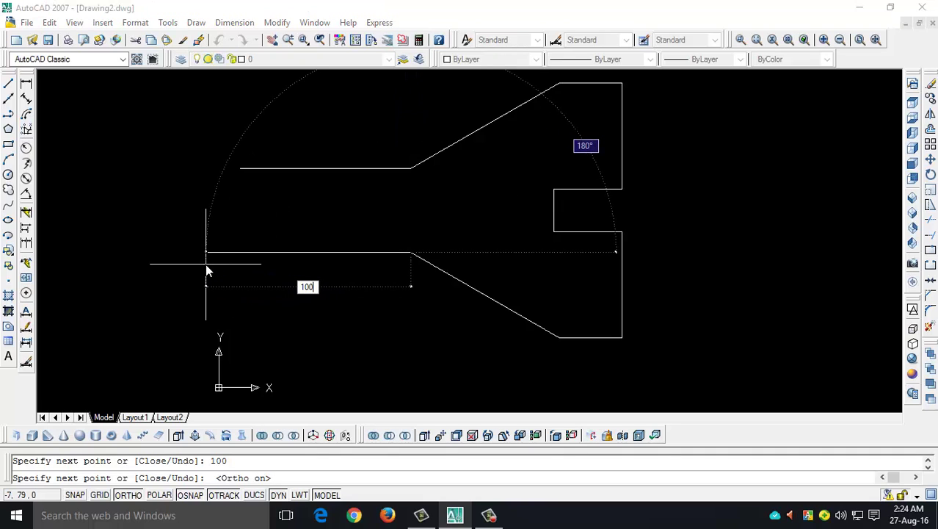
key(Return)
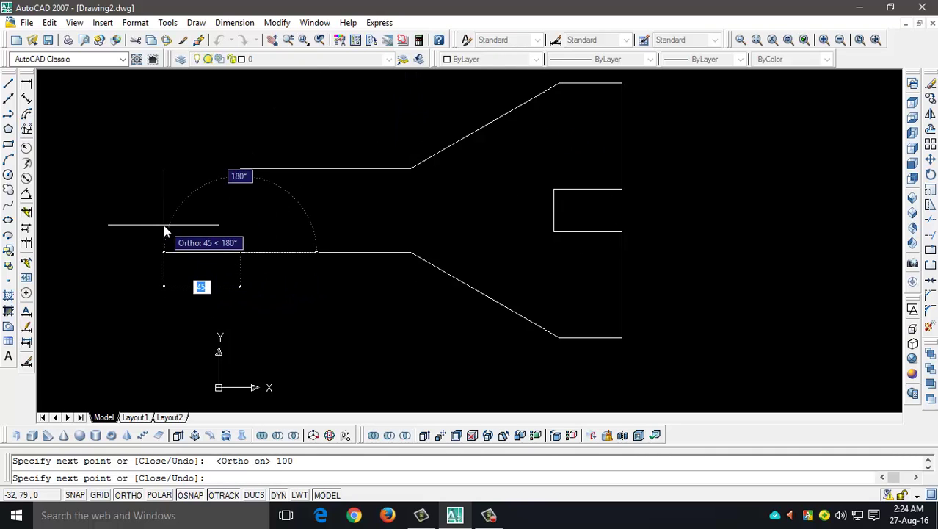
click(240, 169)
key(Return)
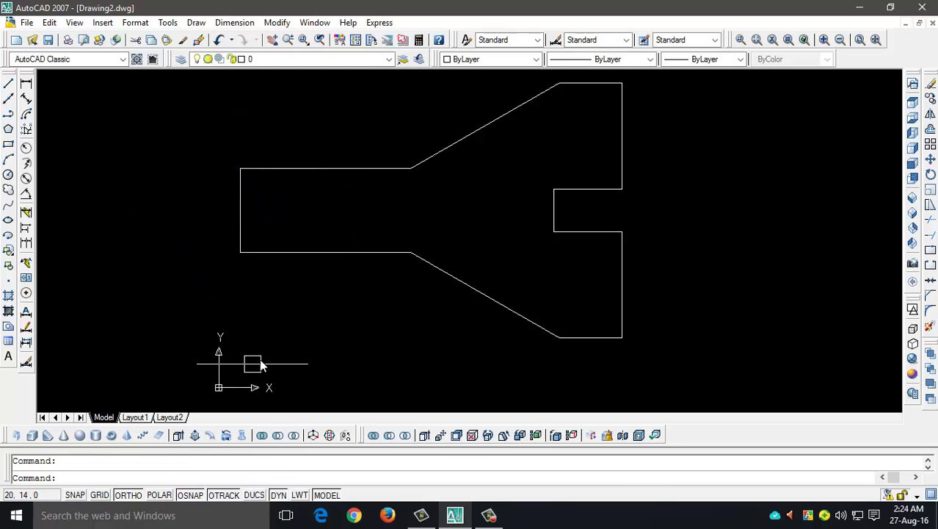
Step: Turn off displaying the UCS icon at the drawing origin
middle_drag(253, 363, 287, 267)
scroll(270, 266, down, 4)
scroll(234, 226, up, 3)
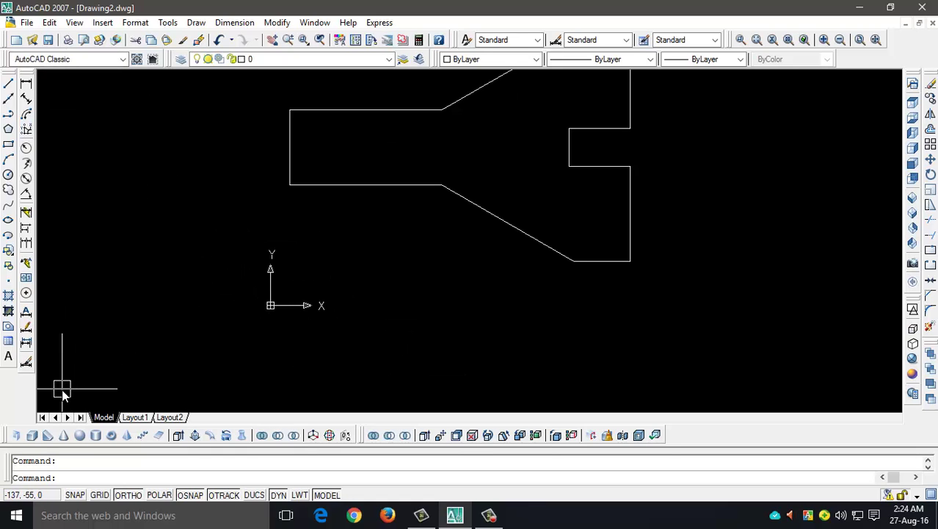
click(70, 23)
mouse_move(130, 318)
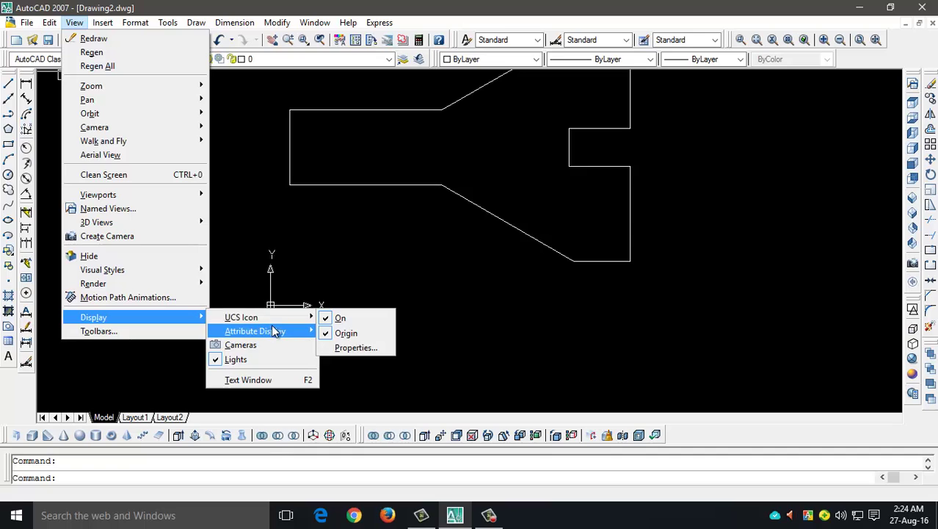
mouse_move(283, 317)
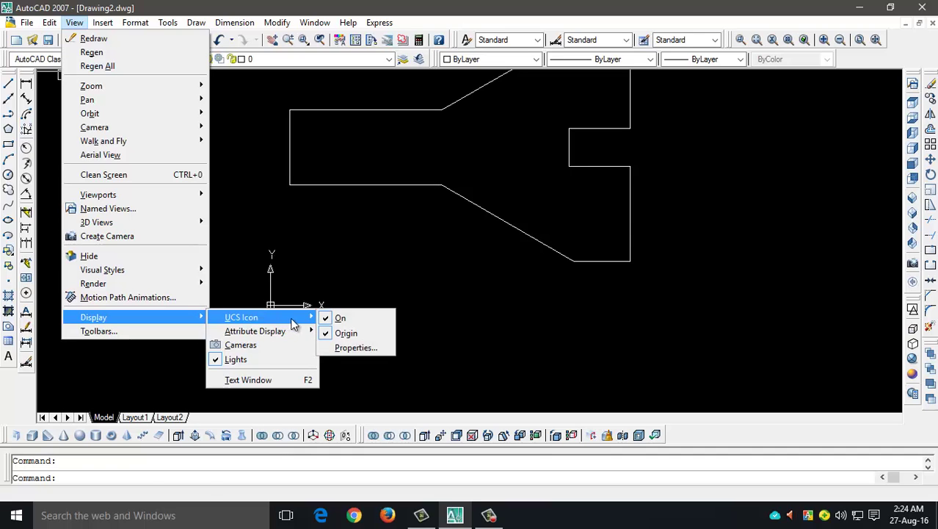
click(348, 334)
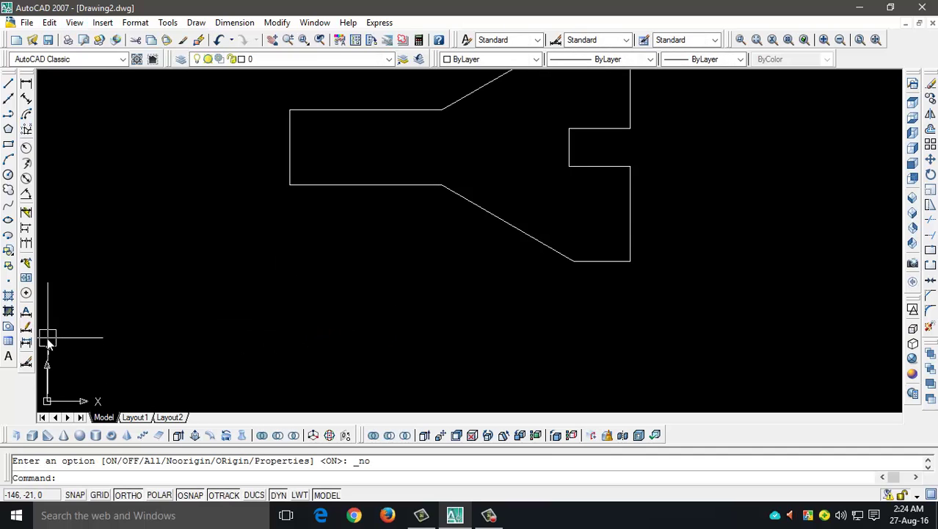
scroll(404, 255, down, 4)
middle_drag(449, 130, 457, 216)
scroll(436, 271, up, 6)
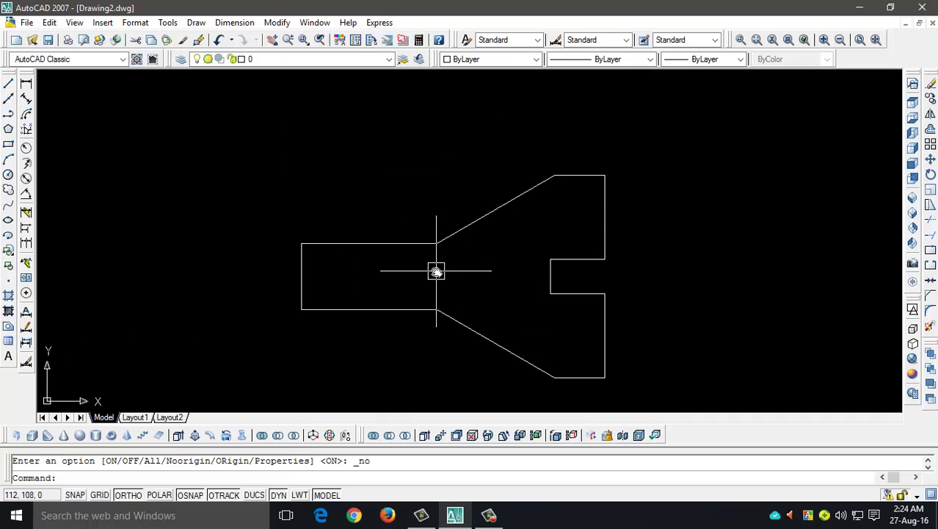
scroll(440, 279, down, 4)
scroll(508, 279, up, 4)
scroll(517, 272, down, 1)
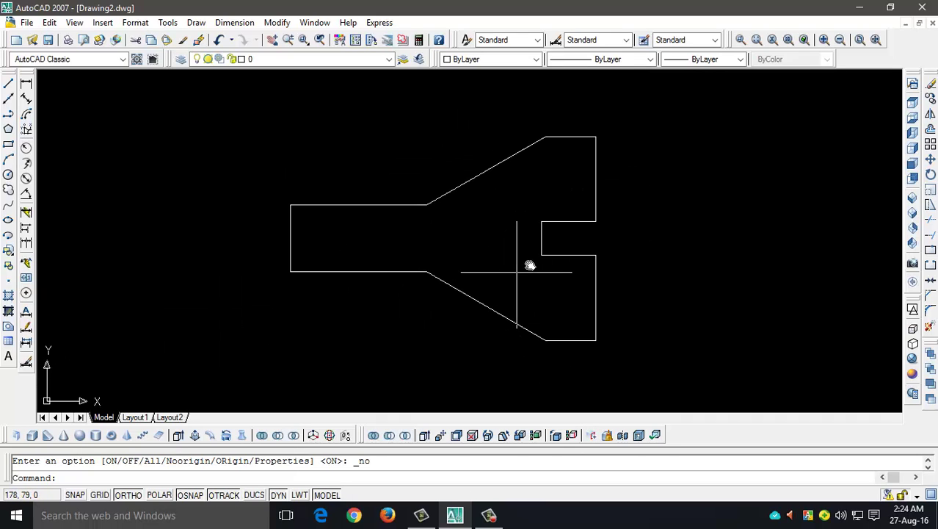
Step: Change the colour of the stem's upper horizontal line to red and its lower horizontal line to yellow
click(343, 206)
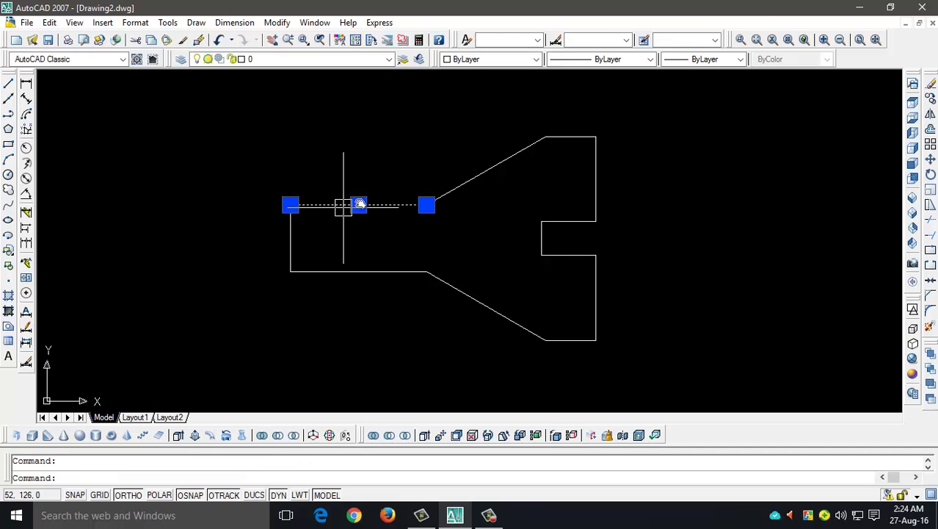
click(490, 63)
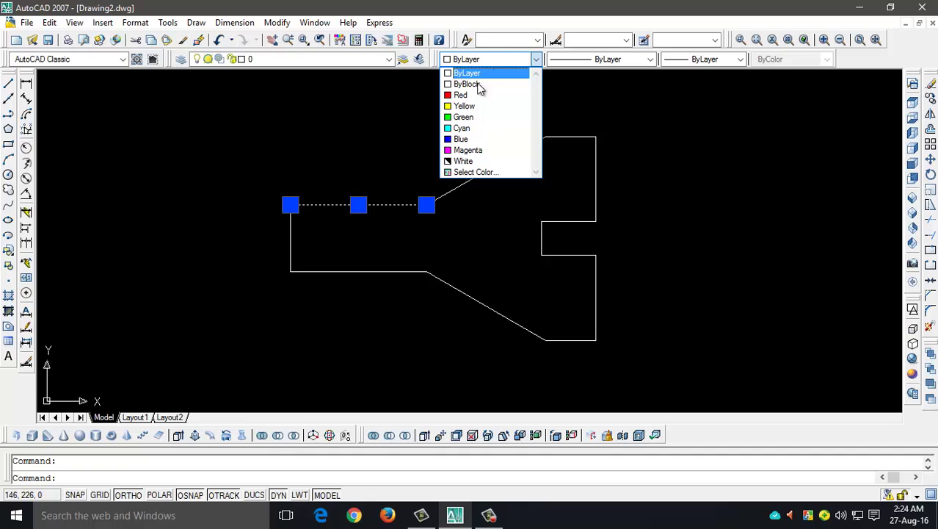
click(470, 94)
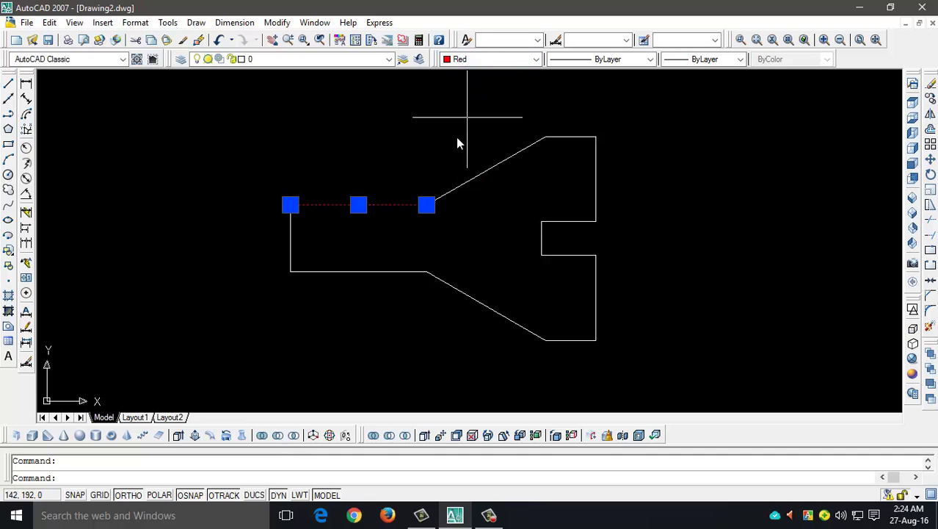
key(Escape)
click(367, 271)
click(492, 62)
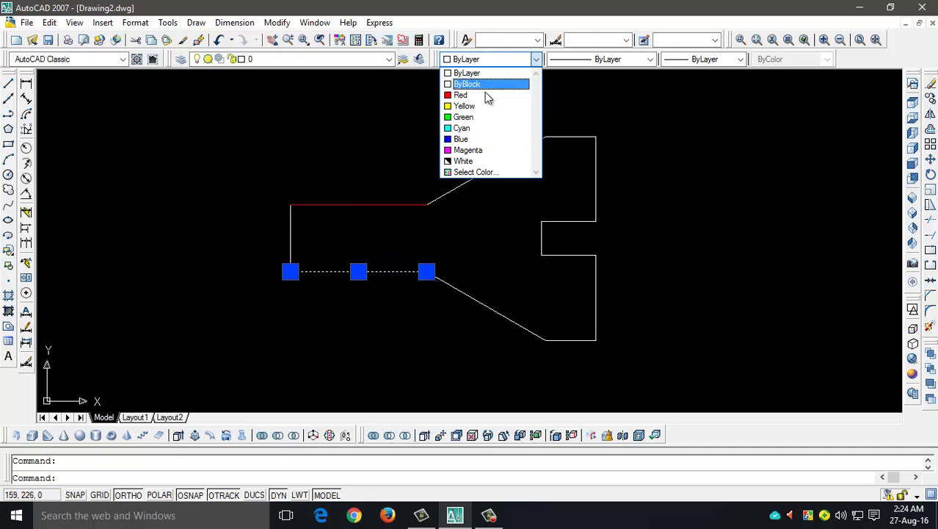
click(480, 108)
key(Escape)
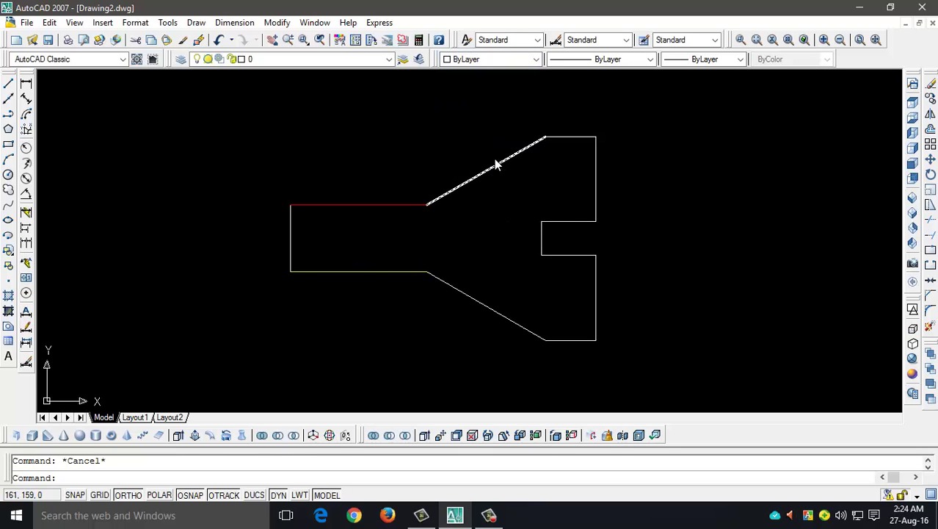
Step: Set the upper sloping line's colour to cyan and the vertical line above the notch to magenta
click(496, 165)
click(496, 58)
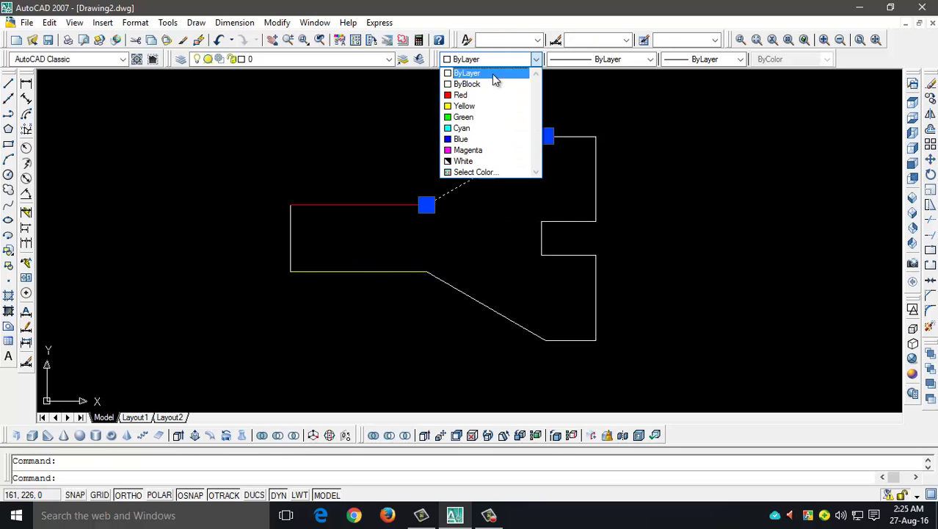
click(490, 129)
key(Escape)
click(595, 190)
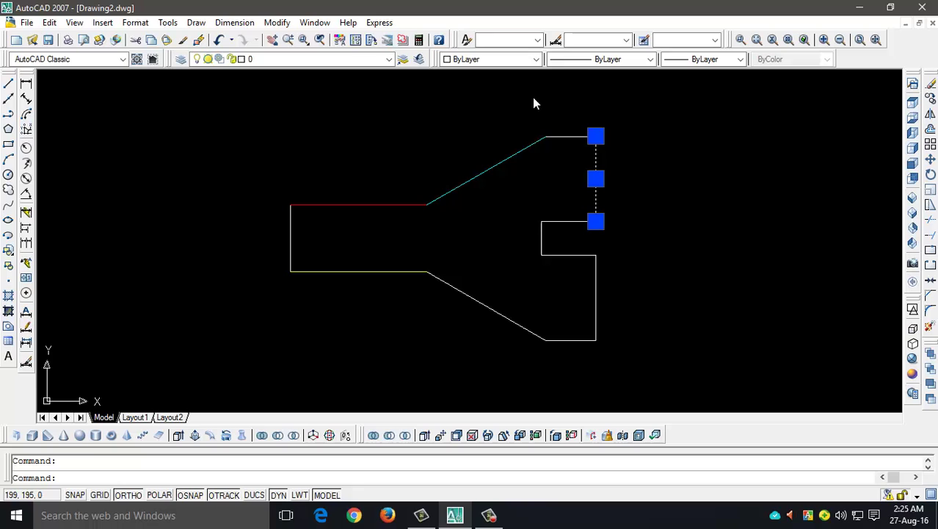
click(492, 63)
click(481, 150)
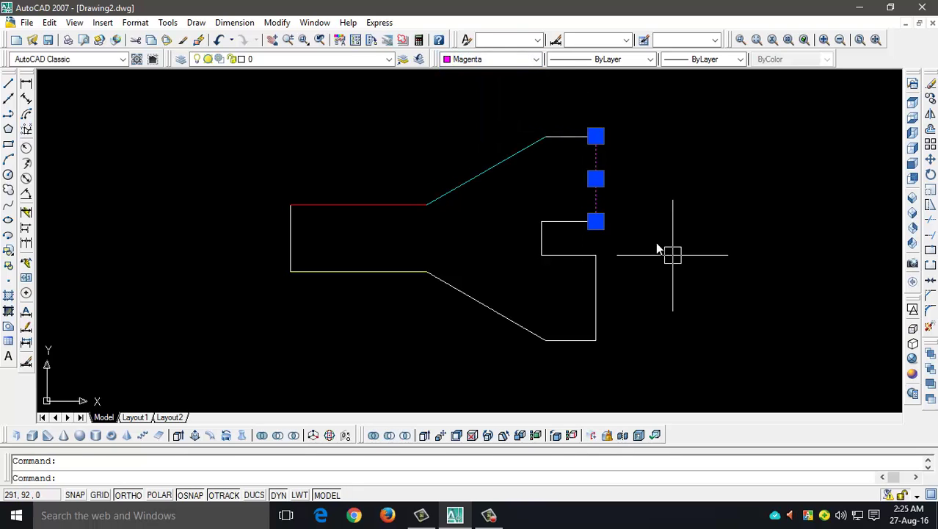
key(Escape)
Step: Change the colour of the short bottom horizontal line to blue and clear the selection
click(572, 342)
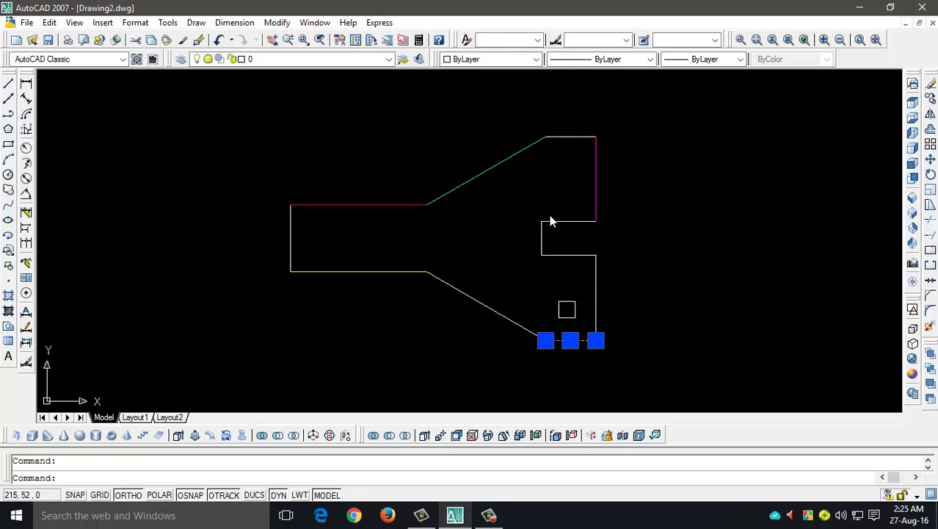
click(492, 59)
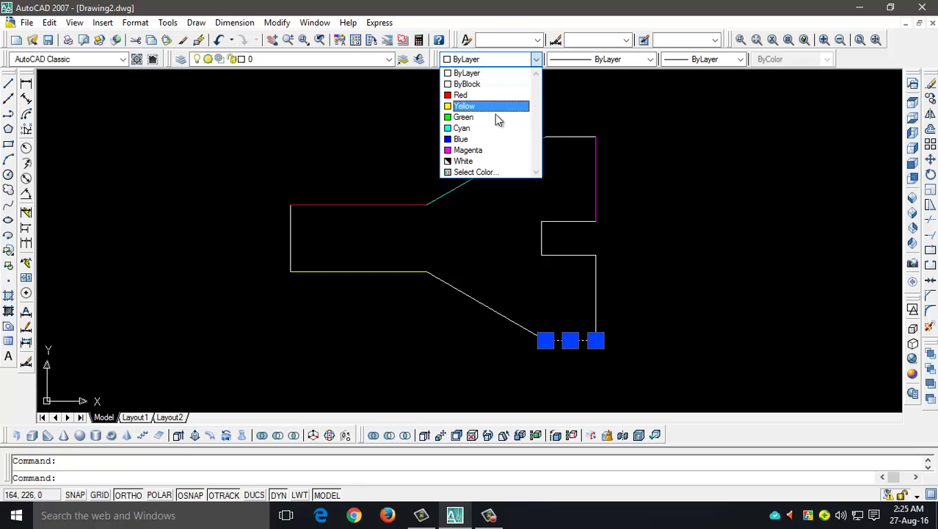
click(461, 139)
key(Escape)
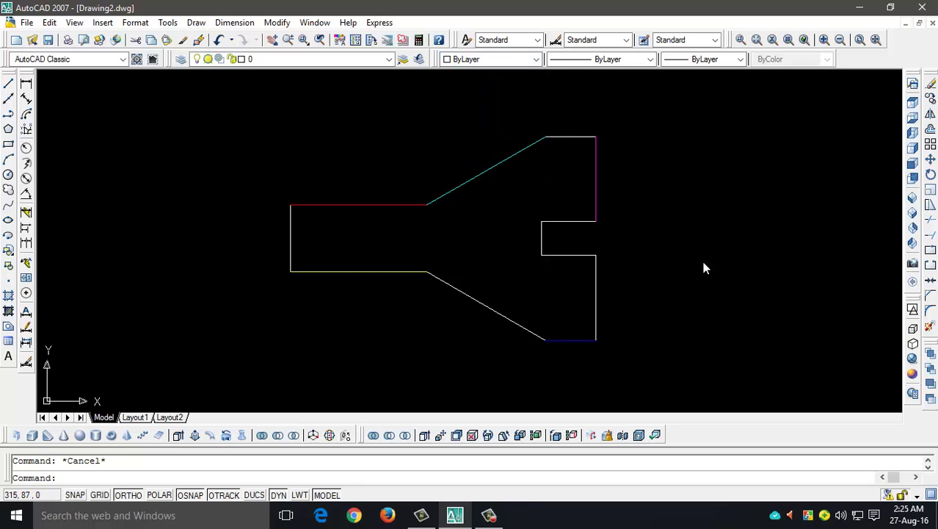
Step: Add a vertical linear dimension to the profile's left edge, placed outside the outline
middle_drag(703, 263, 667, 289)
scroll(194, 243, up, 3)
middle_drag(279, 273, 280, 266)
scroll(447, 229, down, 4)
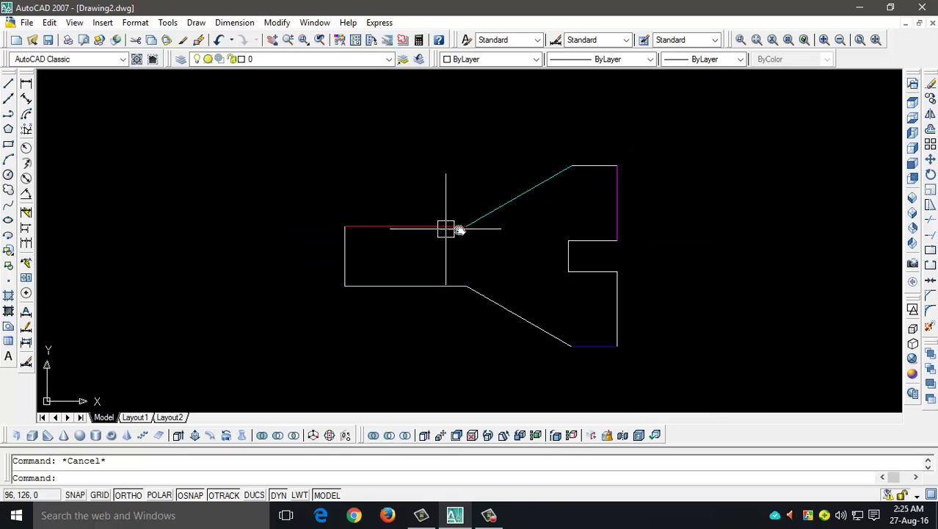
mouse_move(603, 283)
middle_down()
mouse_move(537, 287)
mouse_move(521, 298)
mouse_move(531, 299)
middle_up()
scroll(468, 287, up, 2)
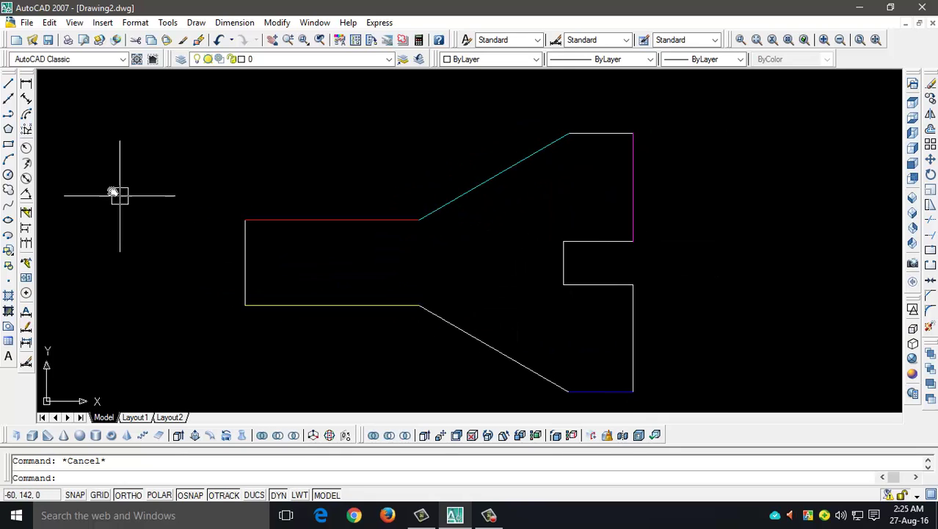
click(26, 86)
scroll(297, 246, up, 2)
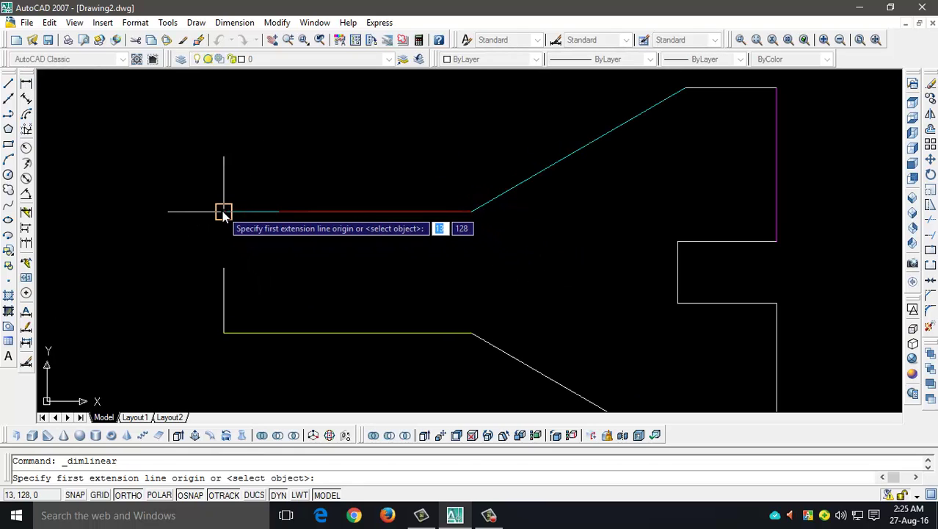
click(225, 212)
click(224, 335)
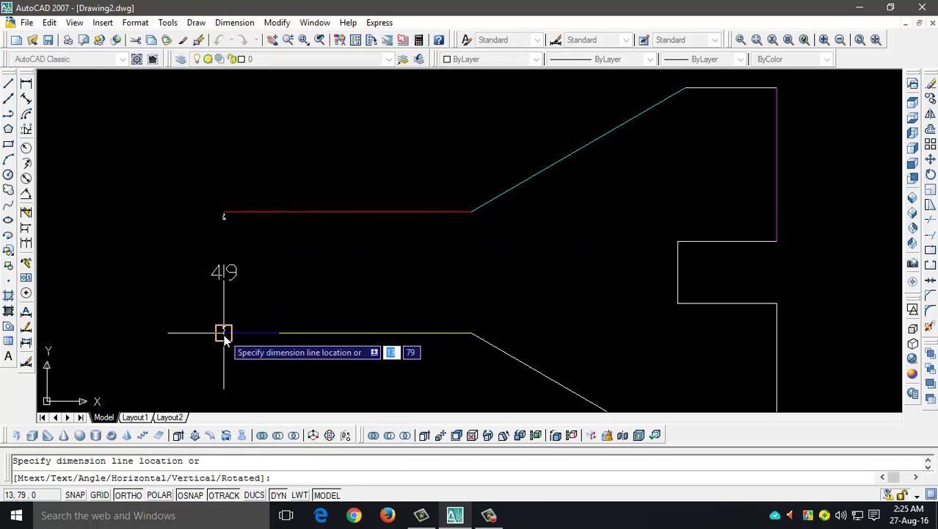
click(161, 316)
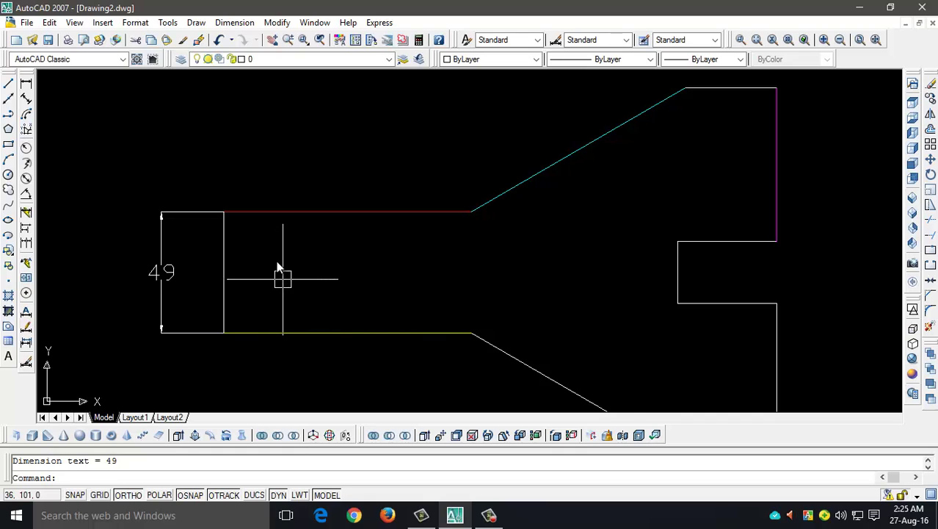
Step: Add a horizontal linear dimension above the red upper edge of the stem
scroll(278, 267, up, 2)
key(Return)
click(202, 193)
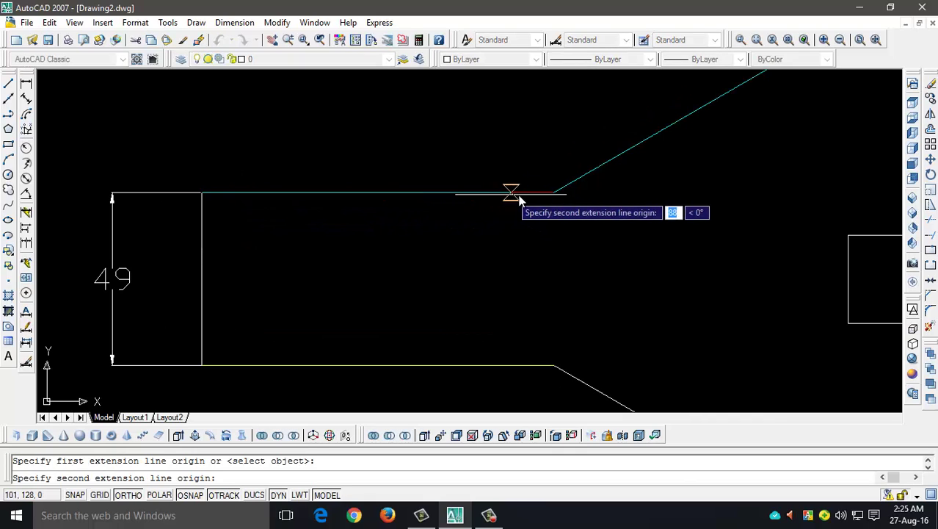
click(554, 192)
click(549, 146)
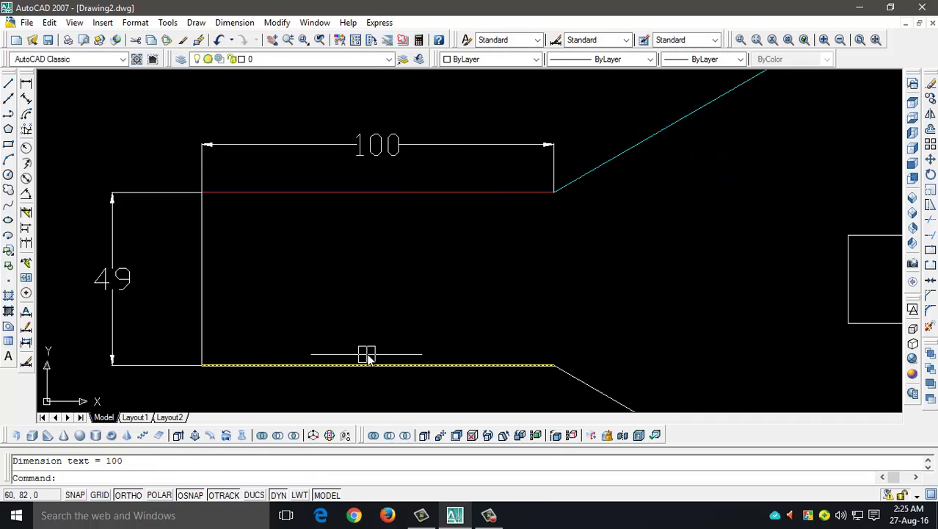
Step: Add an aligned dimension to the cyan sloping edge, placed above and parallel to it
scroll(367, 357, down, 2)
middle_drag(614, 283, 481, 314)
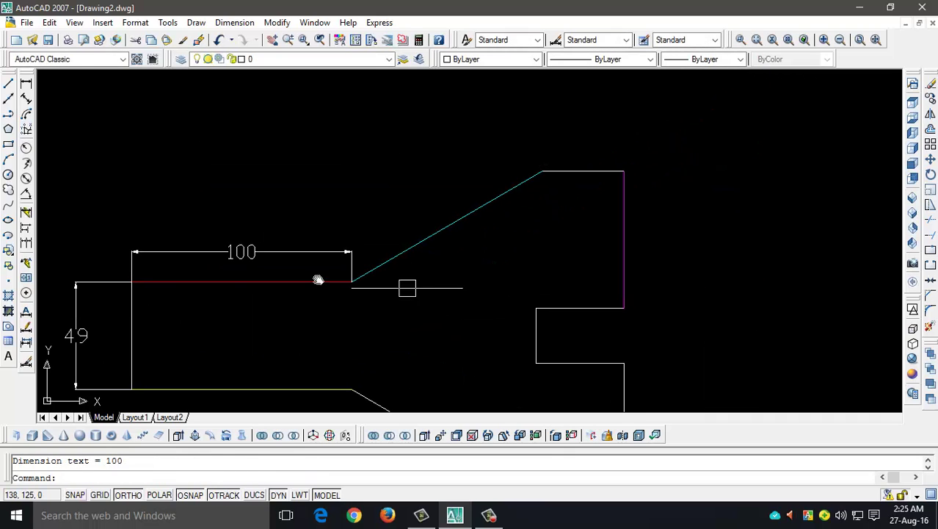
click(26, 100)
click(353, 281)
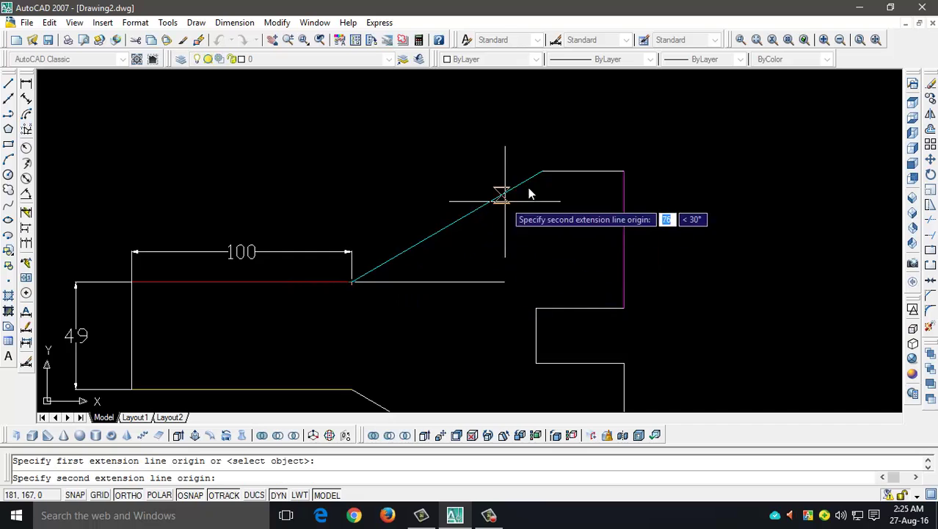
click(541, 171)
click(473, 159)
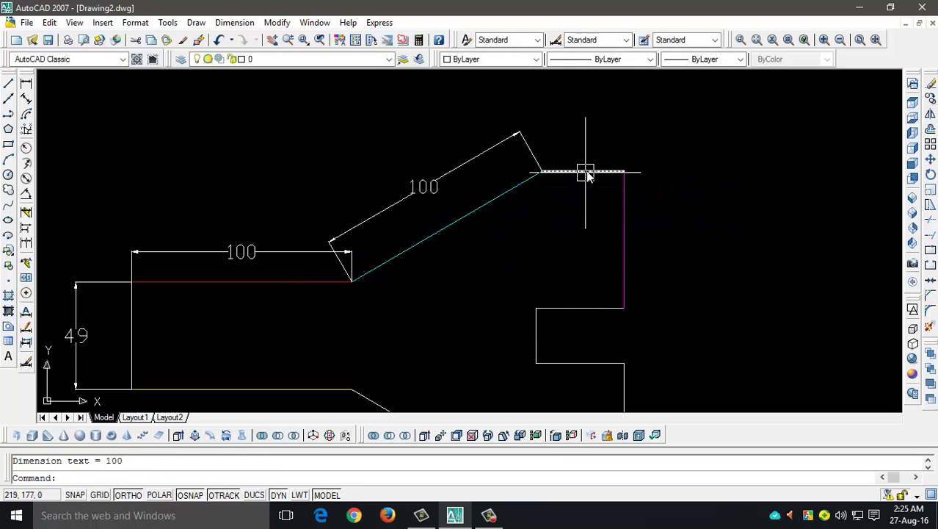
Step: Dimension the magenta vertical edge above the notch, placing the dimension line outside the profile
scroll(587, 174, down, 2)
mouse_move(639, 293)
middle_down()
mouse_move(635, 254)
mouse_move(532, 298)
middle_up()
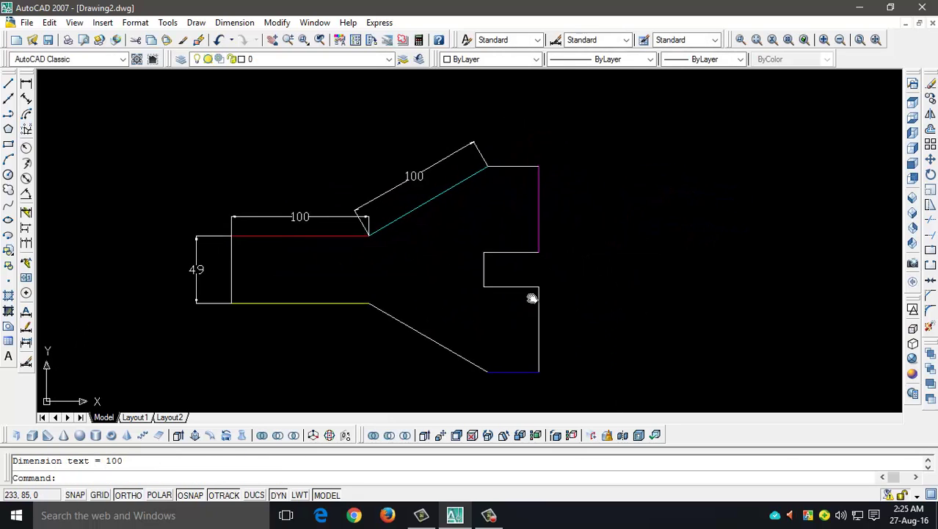
scroll(536, 213, up, 2)
text(dli)
key(Return)
click(536, 145)
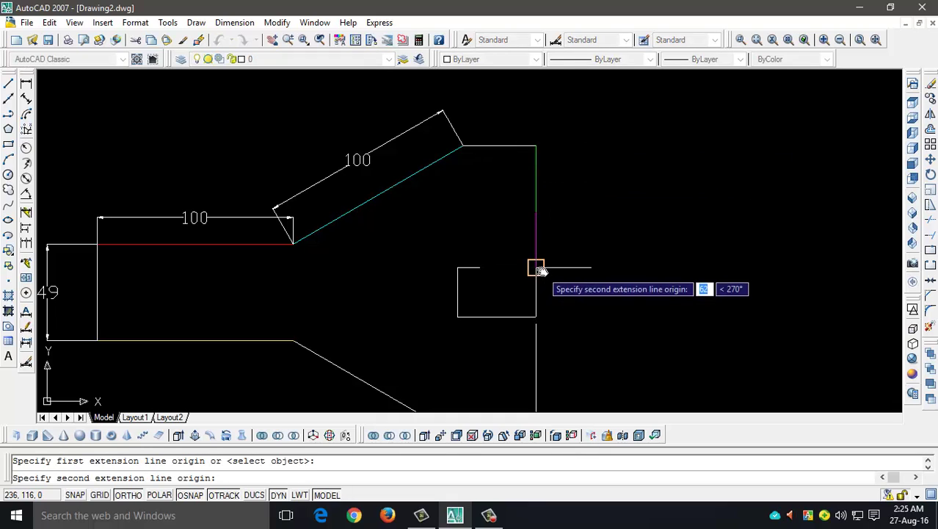
click(536, 268)
click(565, 266)
Step: Add an aligned dimension above the short top horizontal edge of the profile
scroll(492, 161, up, 2)
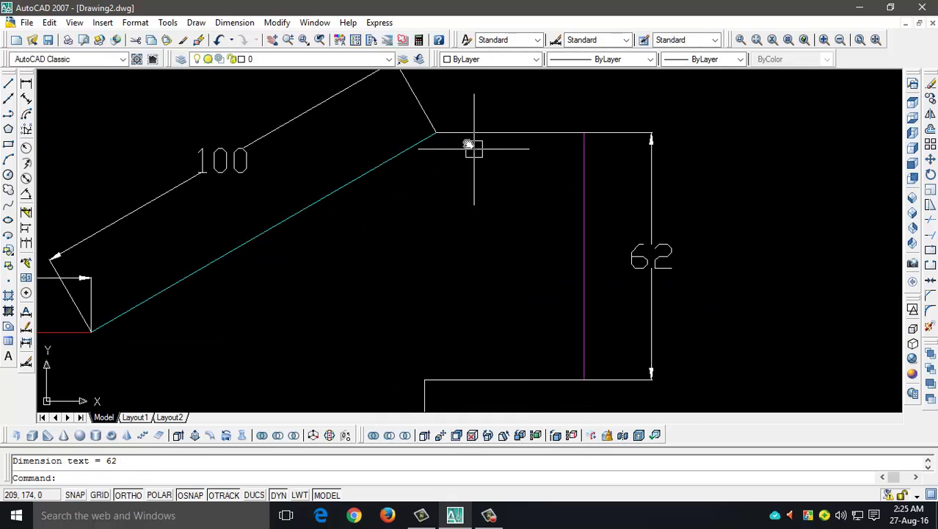
key(Return)
click(437, 132)
click(582, 132)
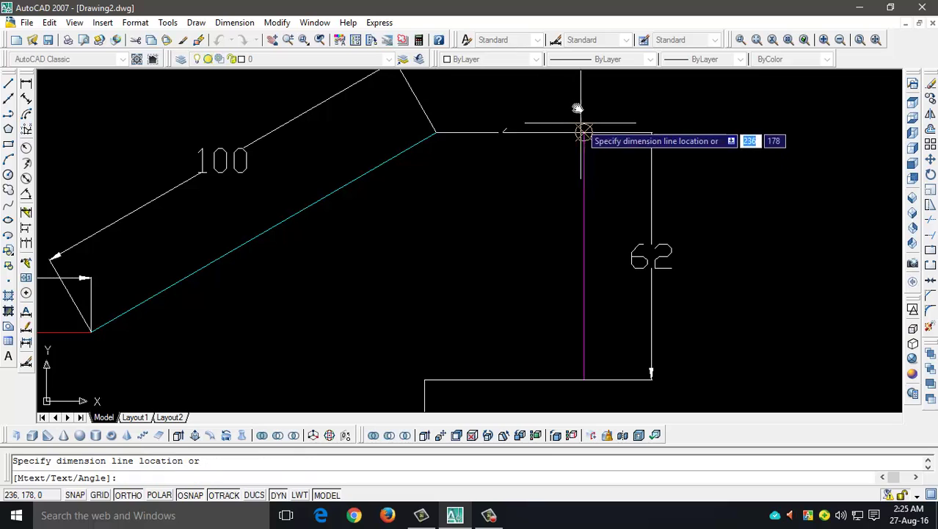
click(576, 95)
Step: Dimension the notch's inner vertical edge, placing the dimension line inside the profile
scroll(579, 111, down, 4)
middle_drag(647, 244, 619, 249)
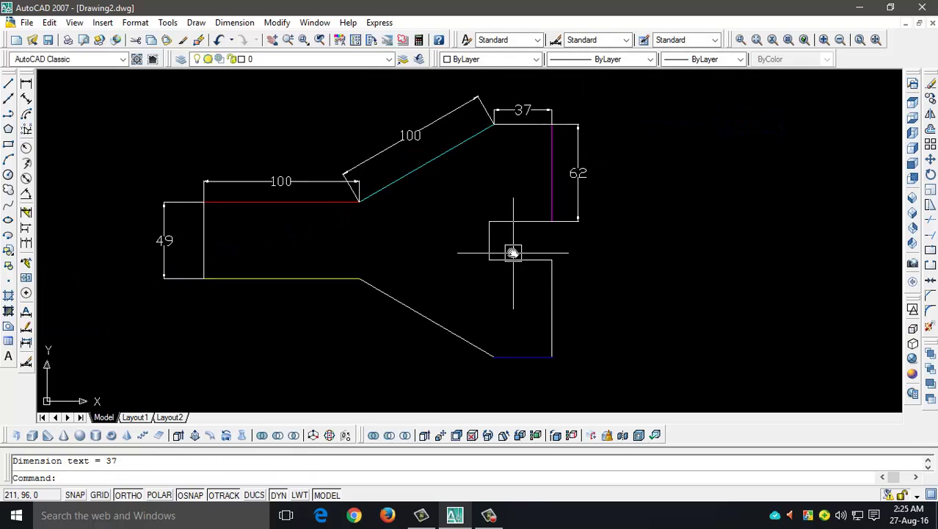
scroll(513, 252, up, 2)
key(Return)
click(479, 207)
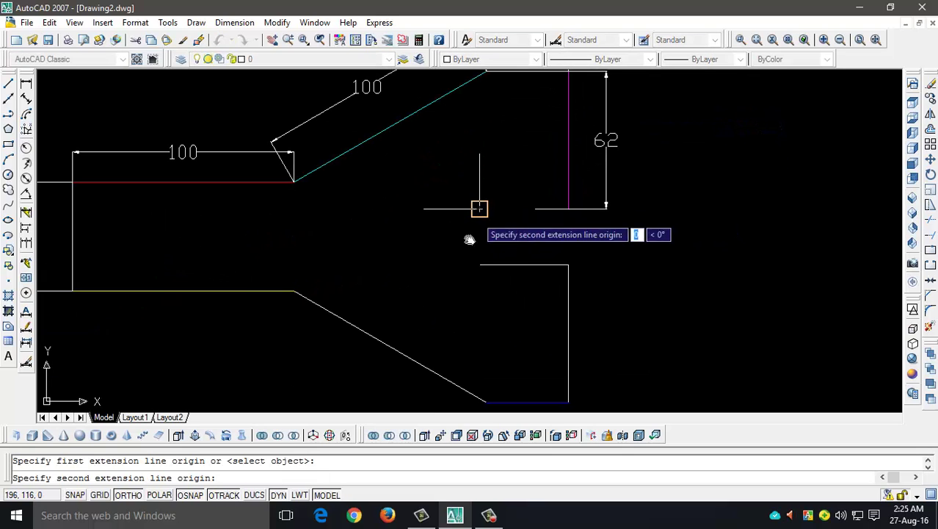
click(478, 265)
click(437, 253)
scroll(606, 238, down, 2)
middle_drag(624, 239, 585, 253)
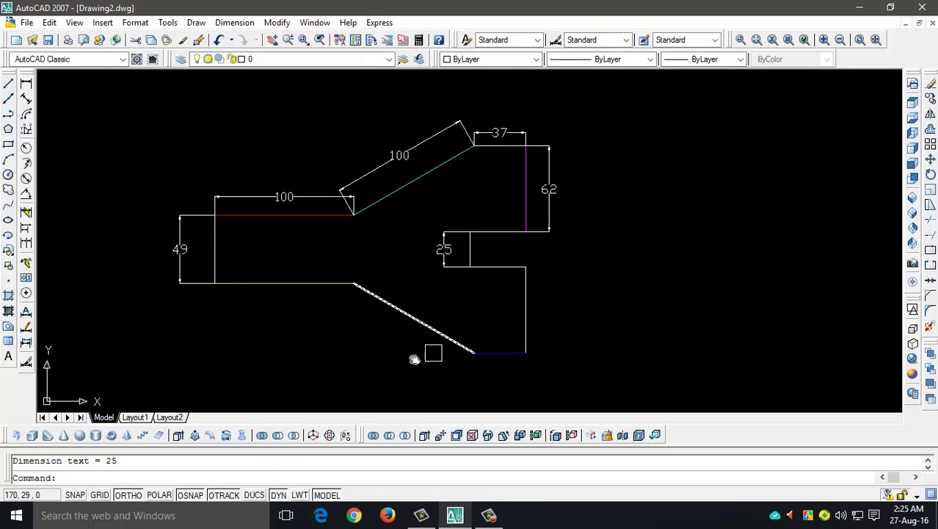
middle_drag(363, 357, 384, 361)
scroll(542, 308, down, 2)
middle_drag(612, 299, 497, 301)
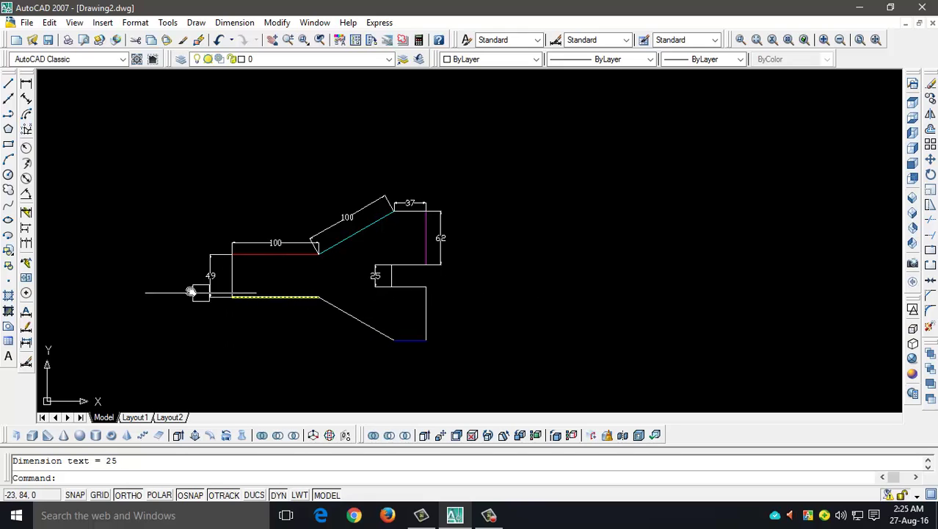
scroll(345, 288, up, 2)
mouse_move(558, 252)
middle_down()
mouse_move(519, 237)
mouse_move(540, 235)
middle_up()
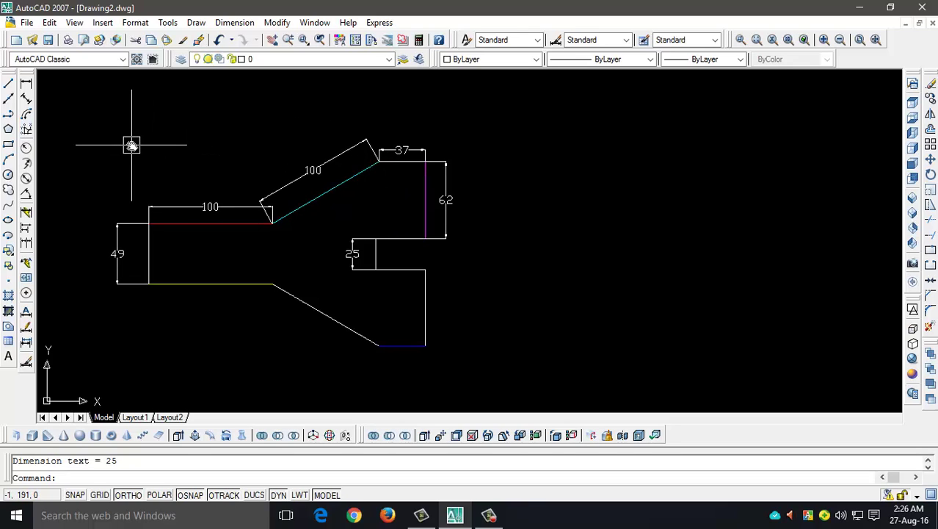
middle_drag(140, 143, 185, 150)
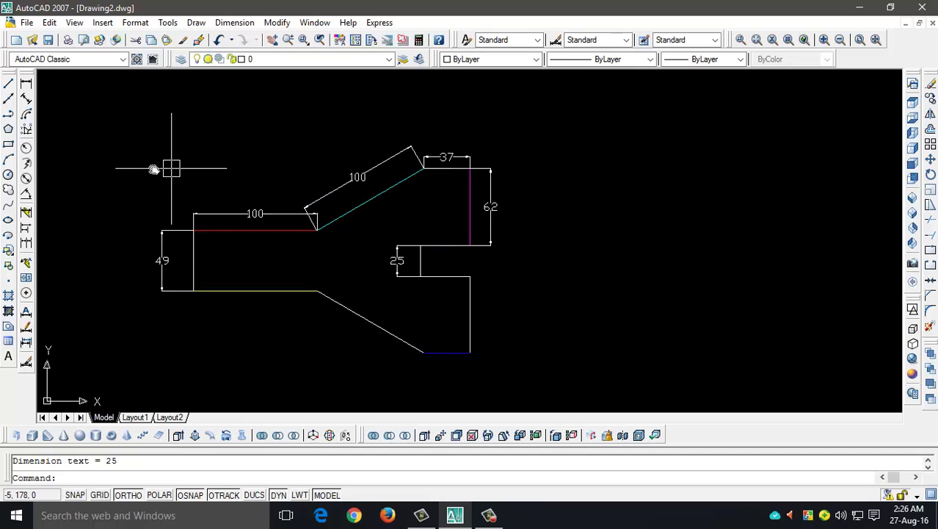
click(116, 112)
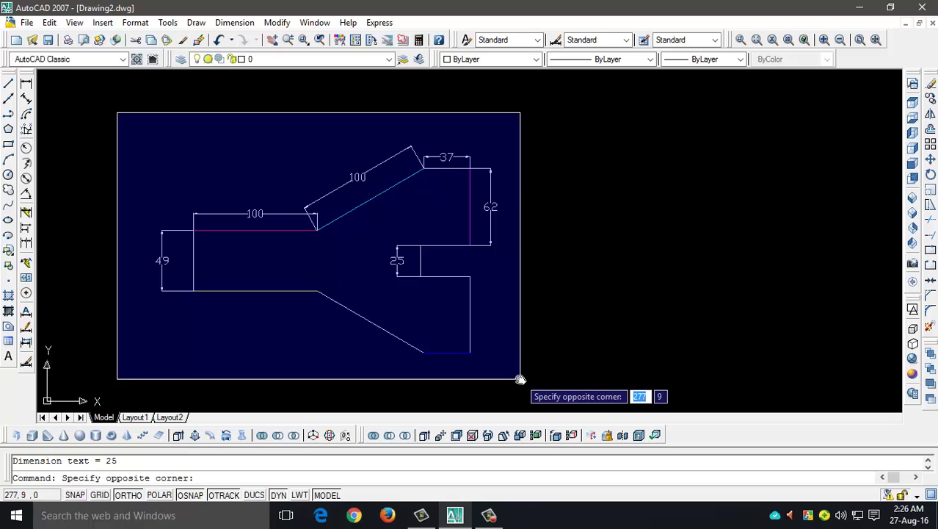
key(Escape)
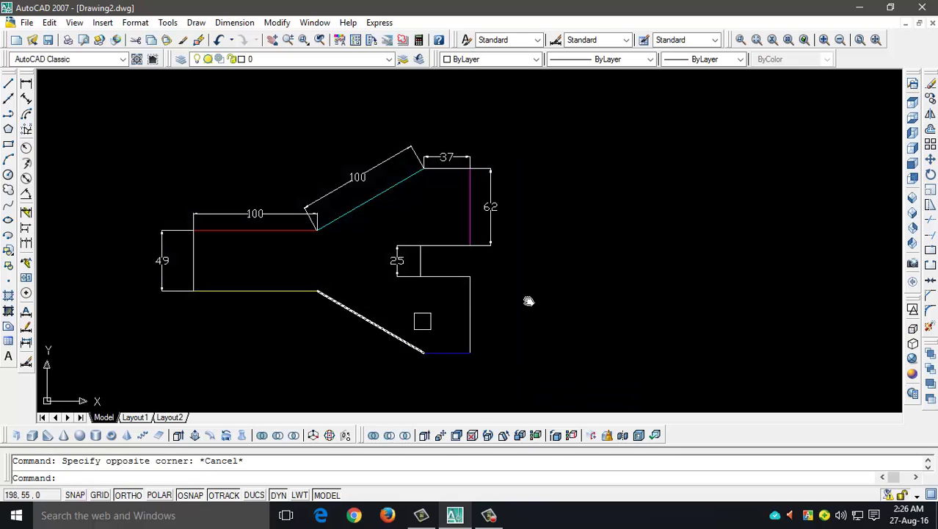
middle_drag(517, 294, 486, 295)
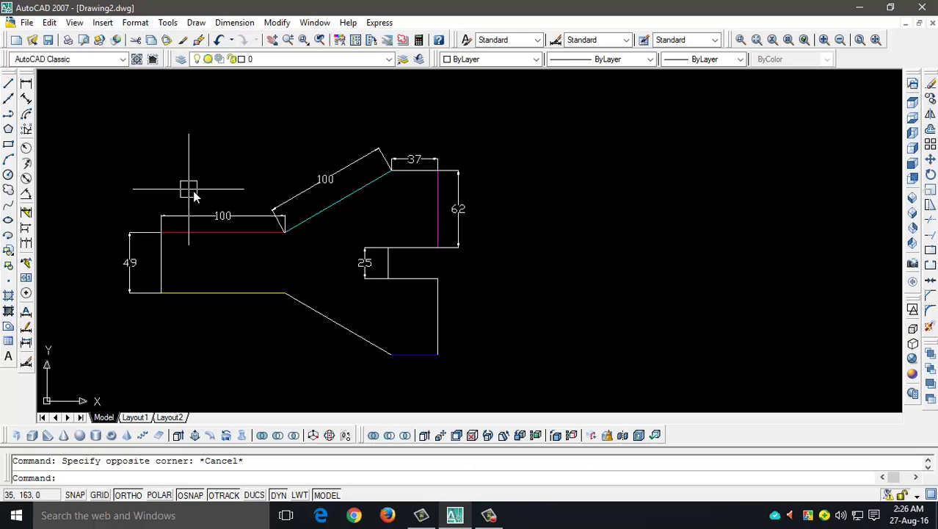
click(77, 120)
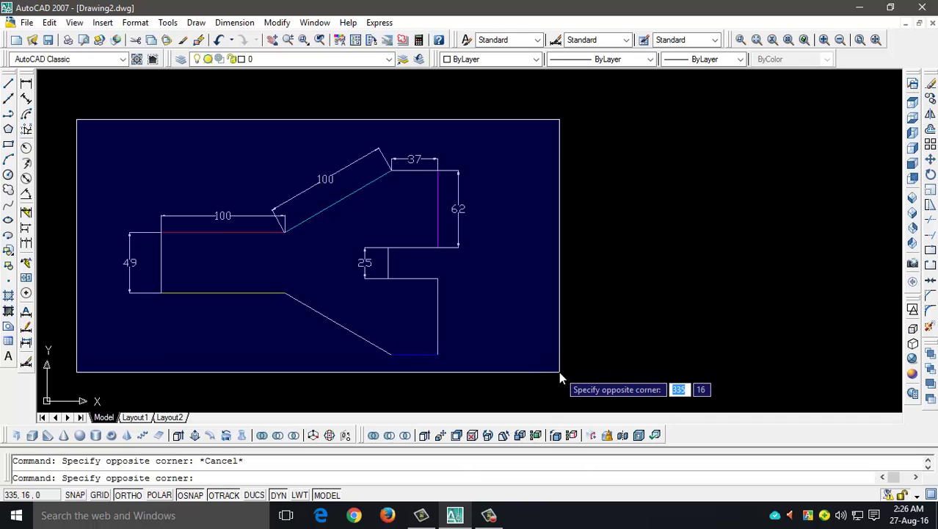
key(Escape)
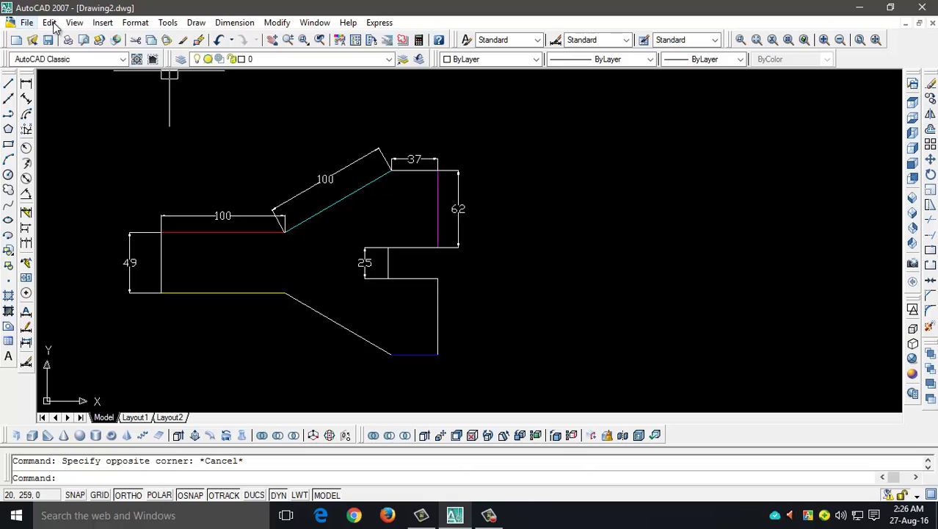
click(136, 24)
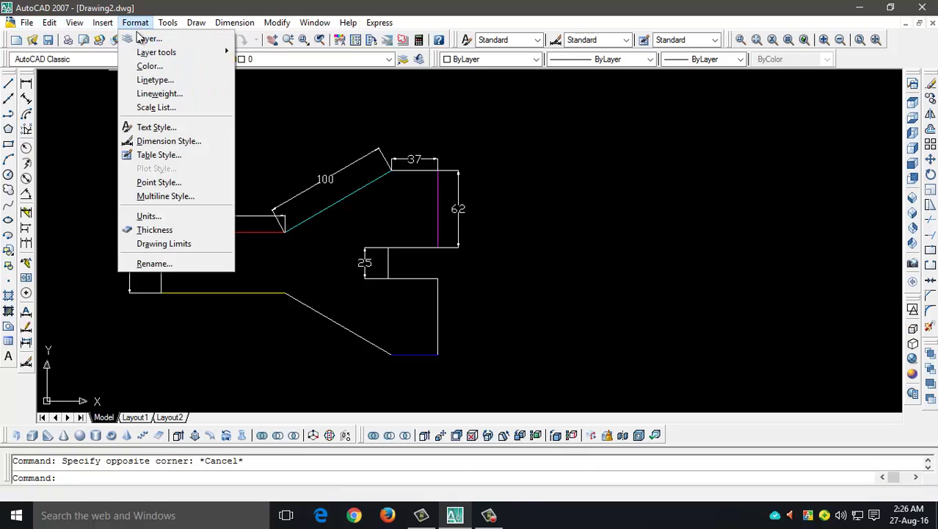
click(147, 142)
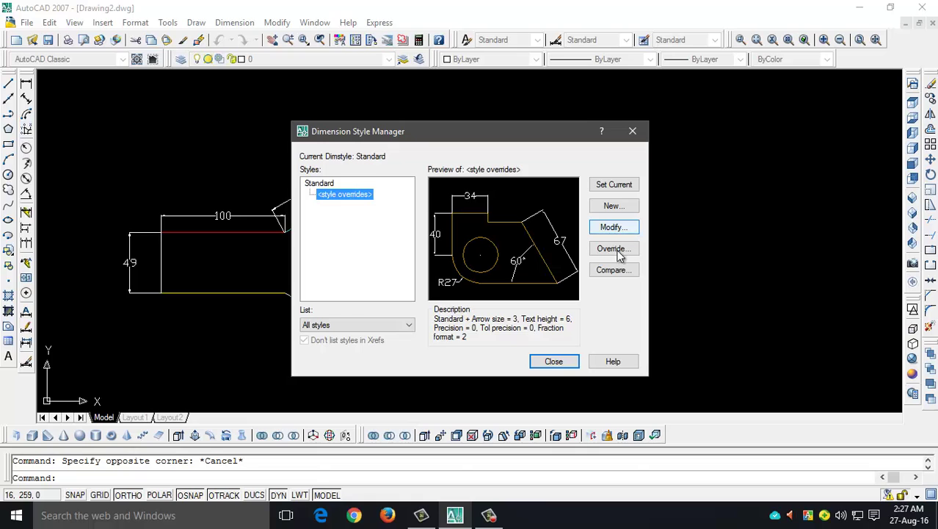
click(554, 361)
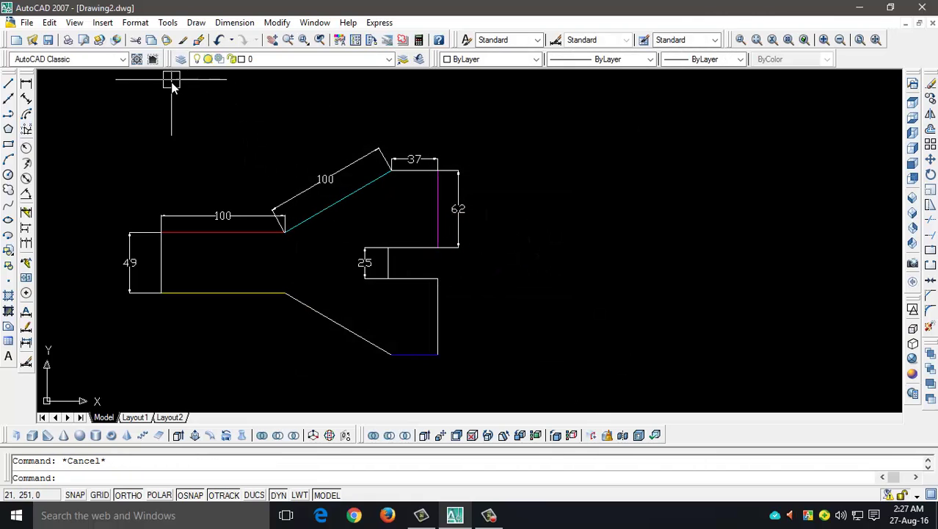
Step: Set the drawing units to Architectural length with 0'-0" precision and inches as the insertion scale
click(133, 24)
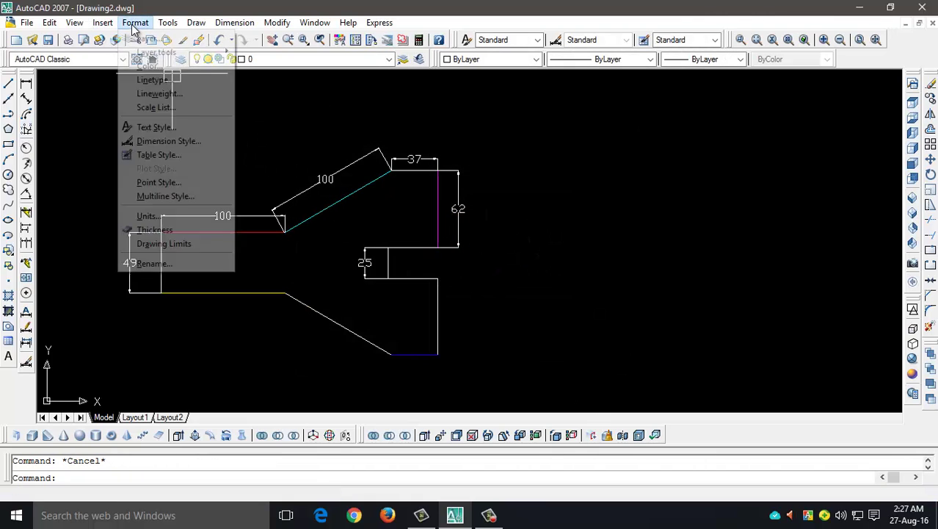
click(155, 216)
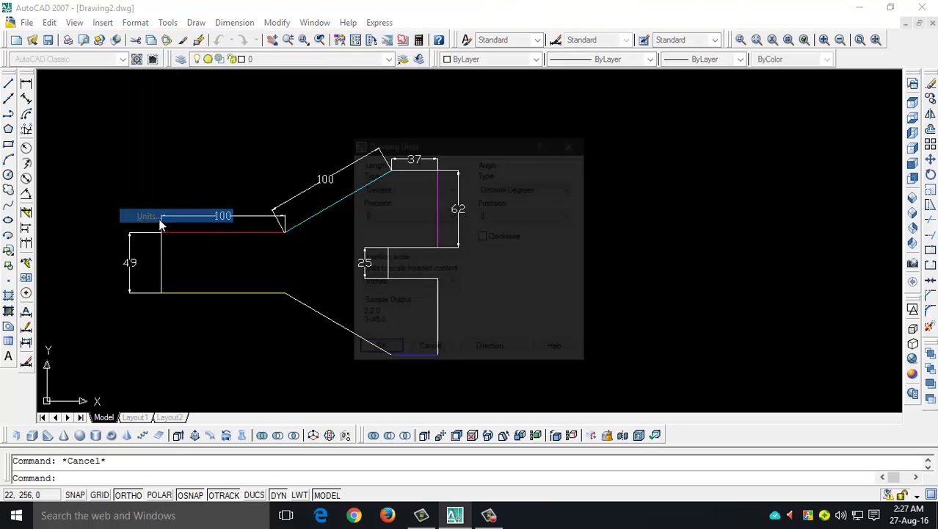
click(406, 187)
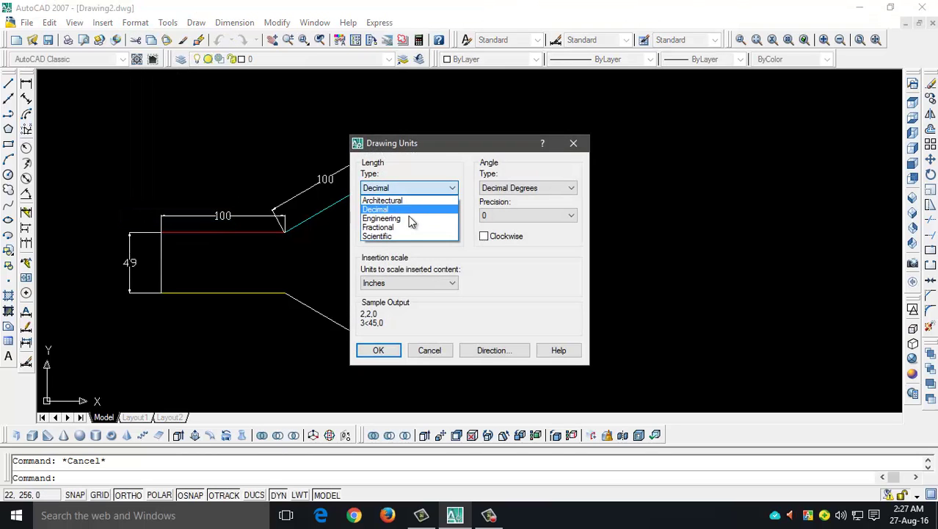
click(397, 203)
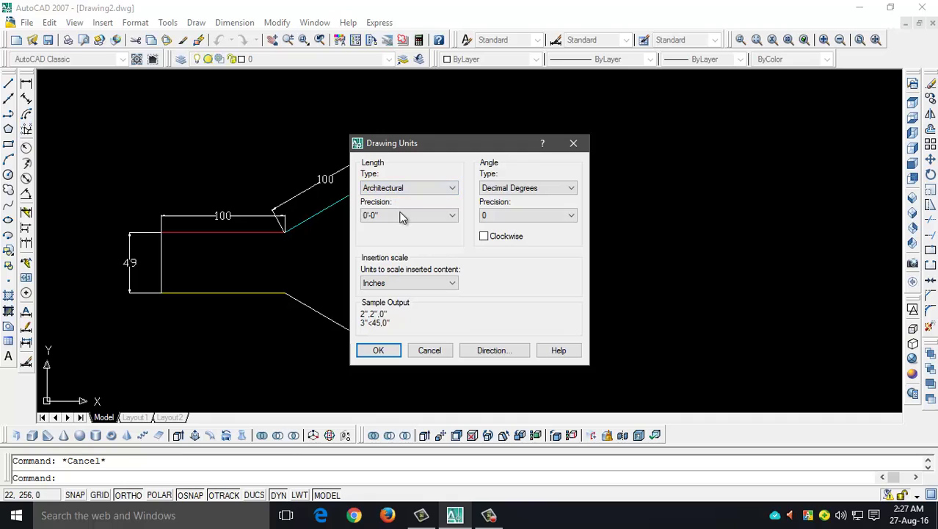
click(394, 216)
click(373, 218)
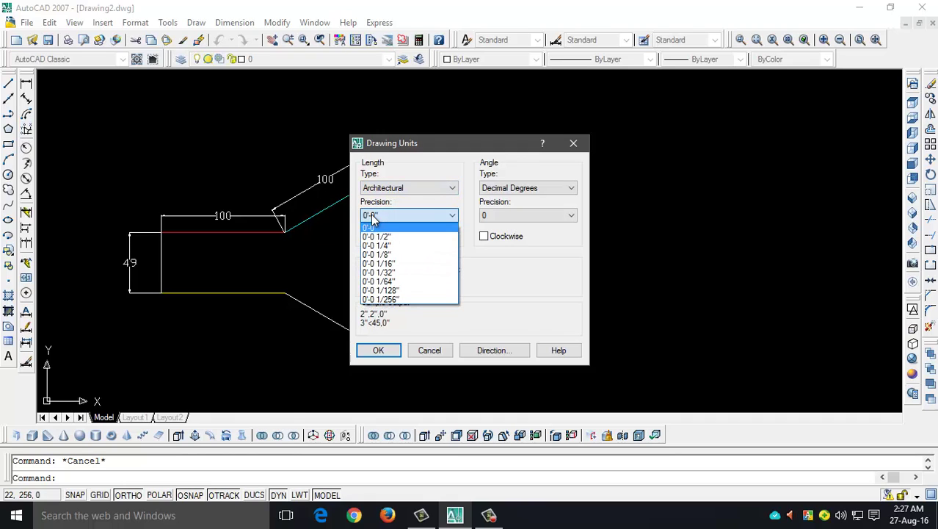
click(420, 222)
click(409, 284)
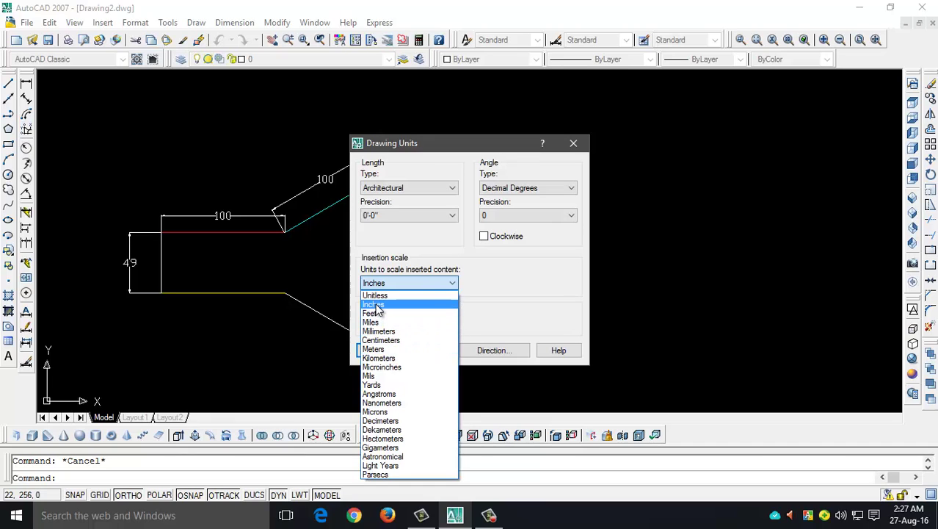
click(375, 304)
click(370, 350)
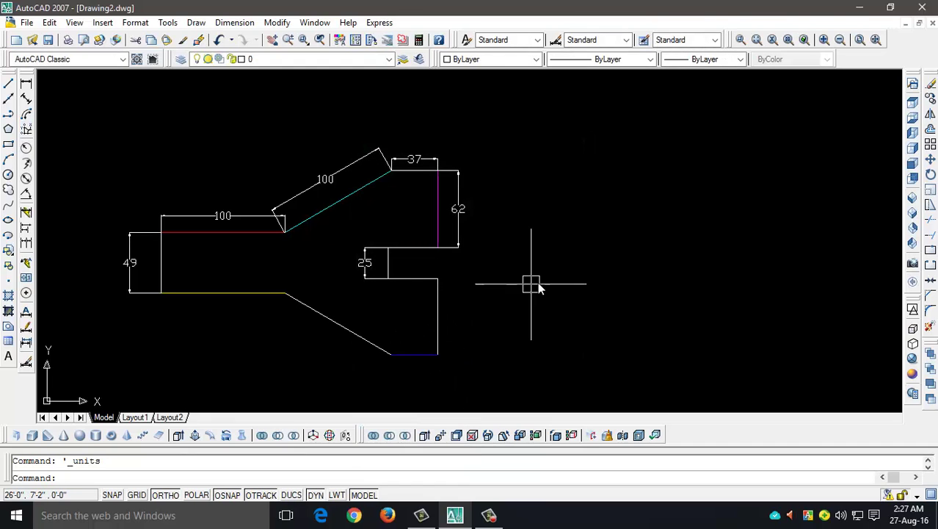
Step: Set the primary unit format for linear dimensions to Architectural in the Standard dimension style's overrides
middle_drag(533, 282, 503, 282)
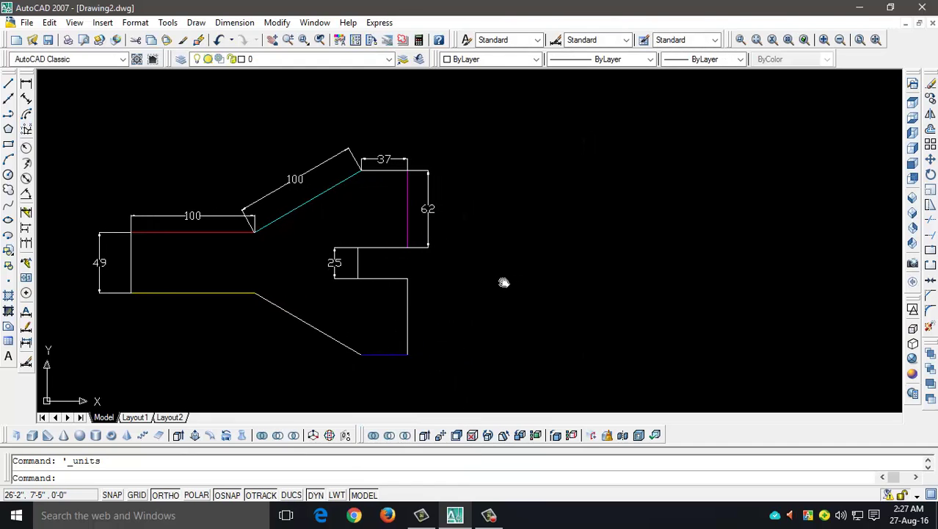
click(136, 22)
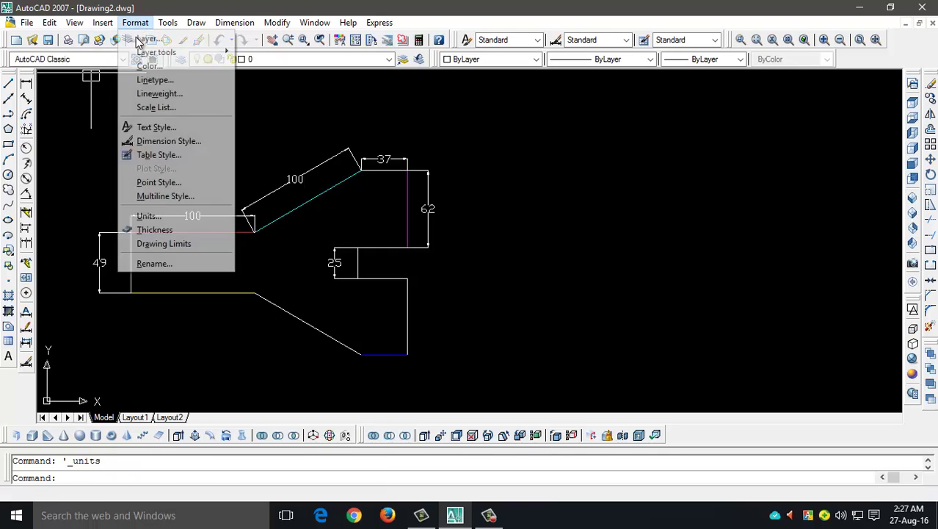
click(155, 144)
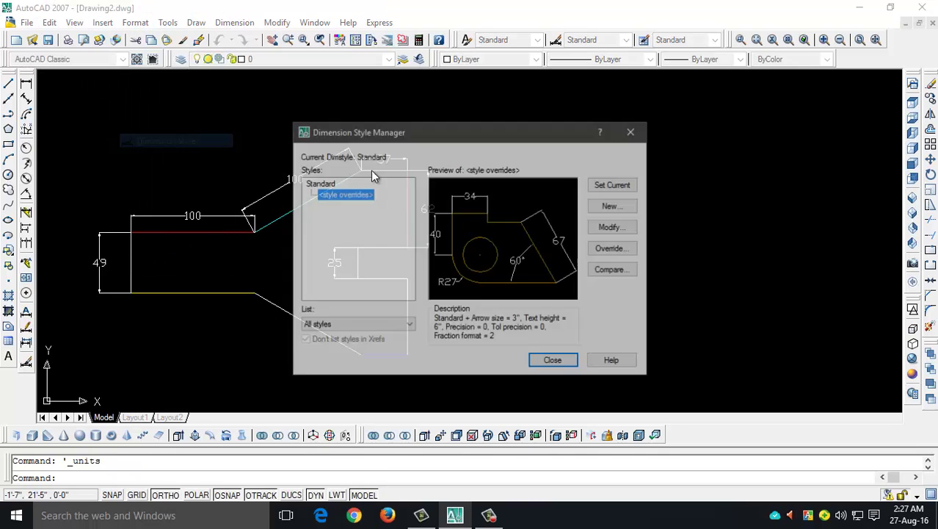
click(614, 228)
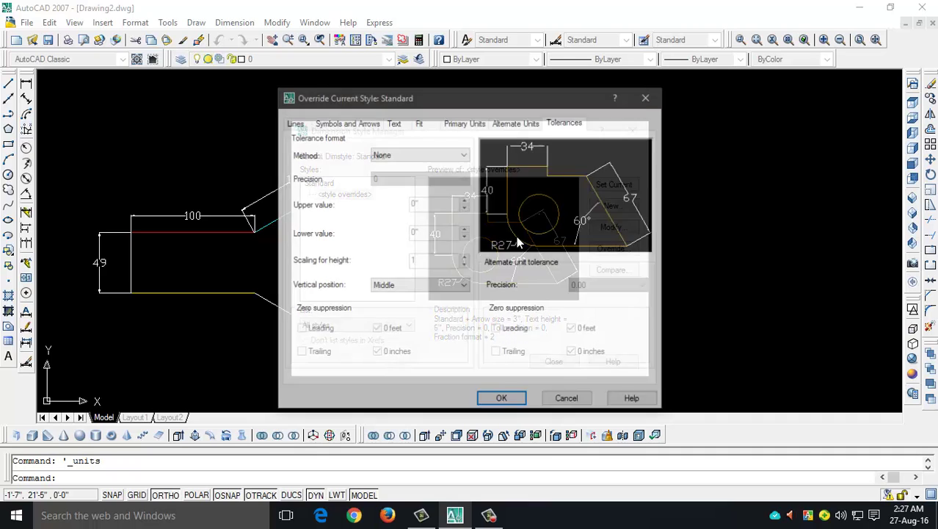
click(395, 123)
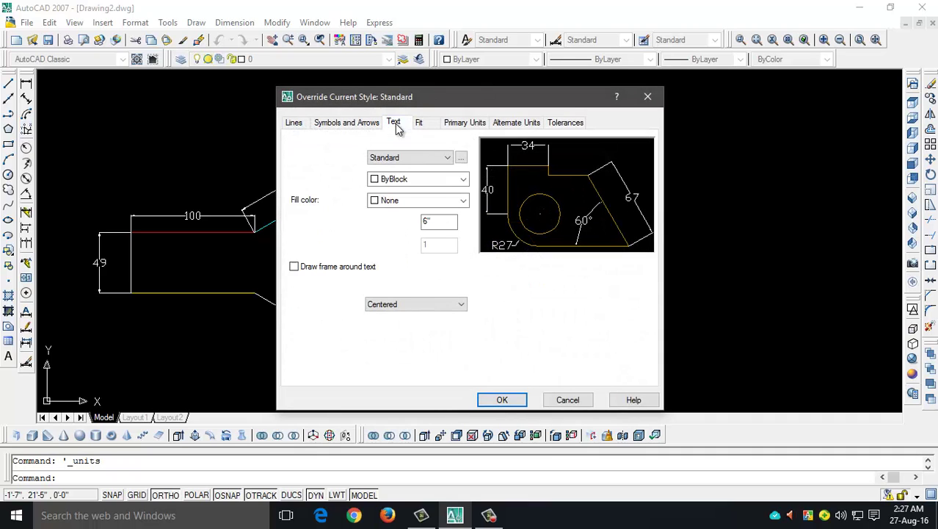
click(458, 125)
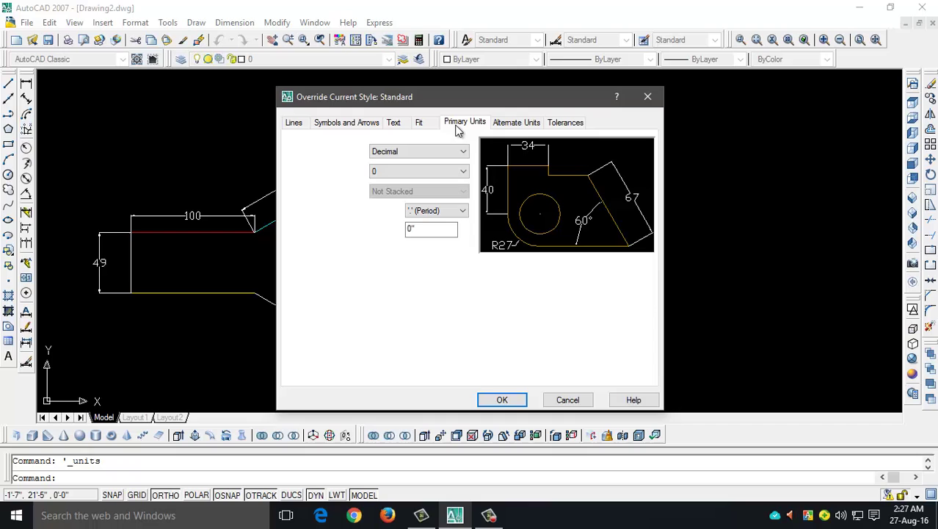
click(411, 155)
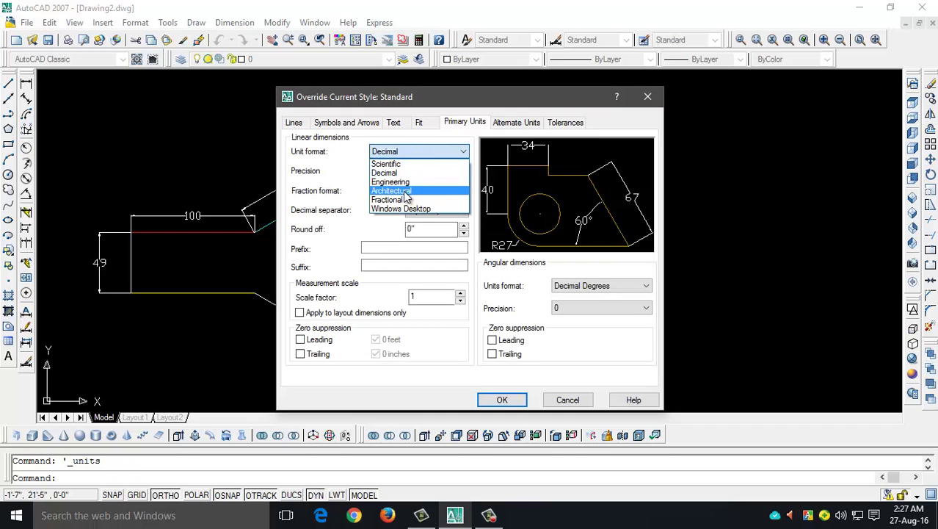
click(406, 192)
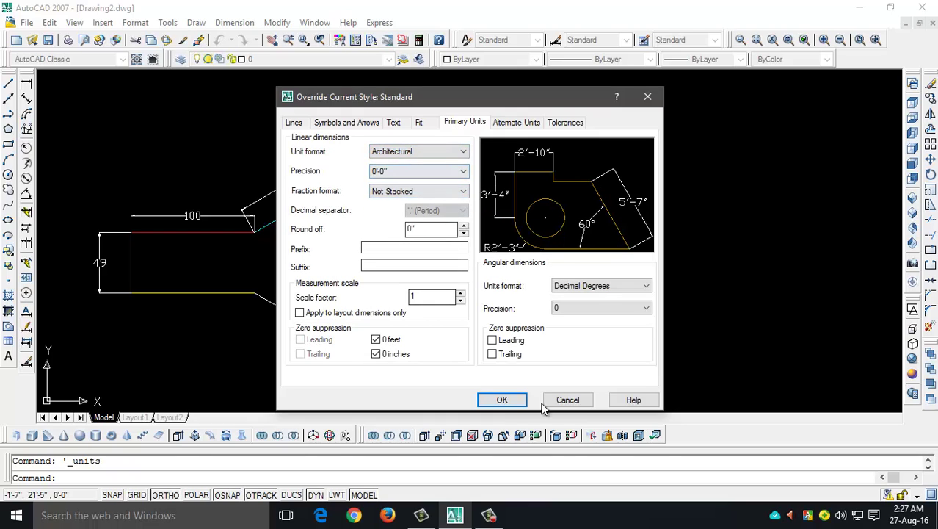
click(502, 400)
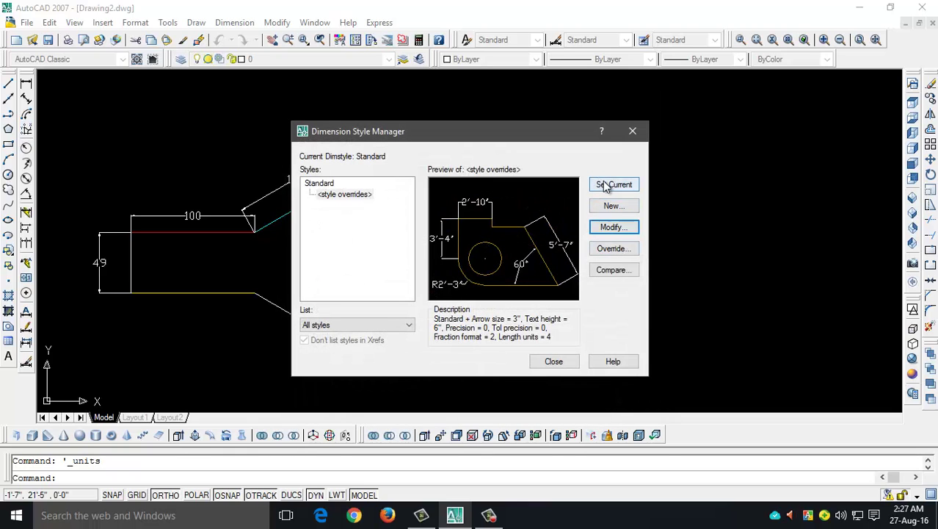
click(554, 362)
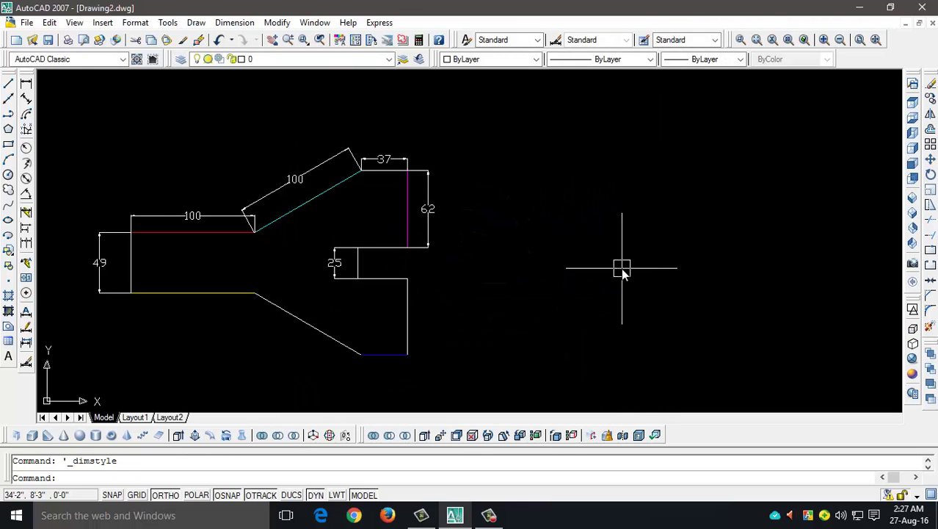
middle_drag(621, 267, 469, 266)
scroll(425, 272, down, 2)
scroll(420, 271, up, 2)
middle_drag(412, 271, 446, 280)
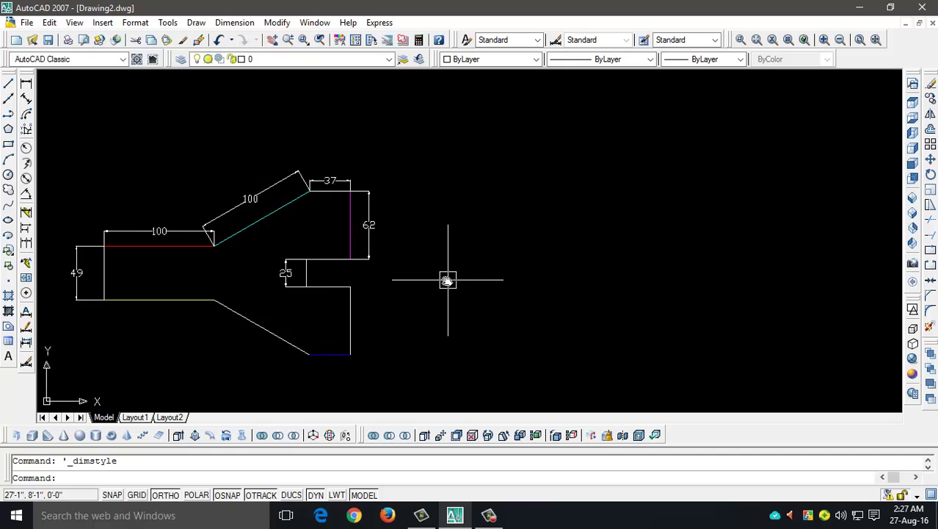
scroll(446, 280, up, 2)
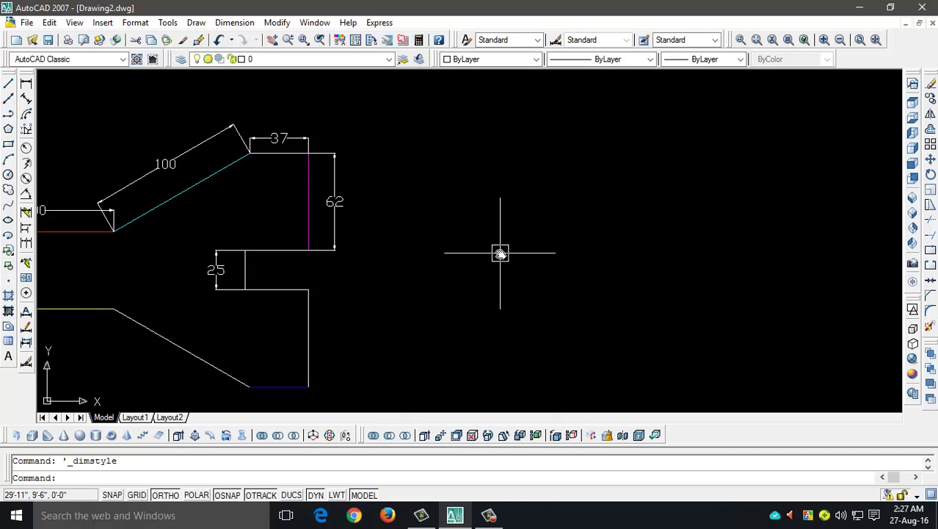
scroll(500, 251, down, 2)
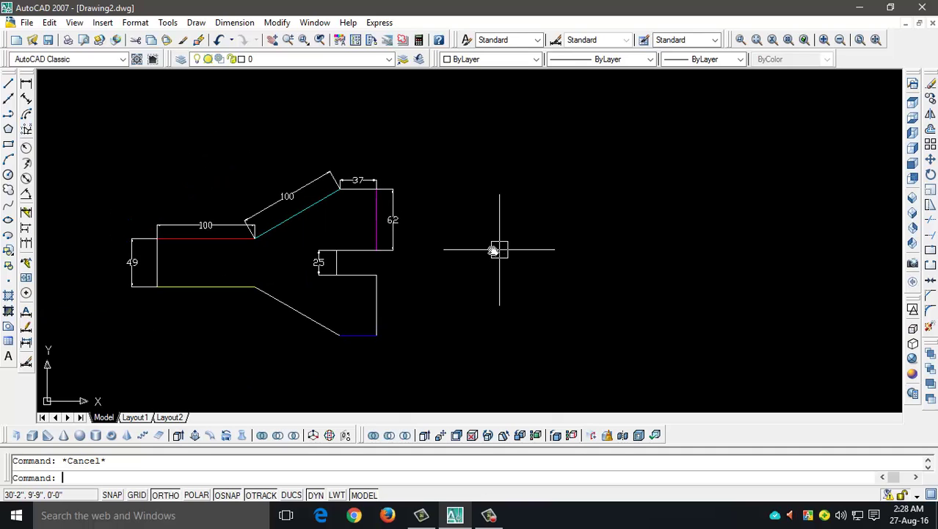
Step: Draw a horizontal line 100' long in the empty space to the right of the dimensioned profile
text(l)
key(Return)
middle_drag(519, 237, 465, 241)
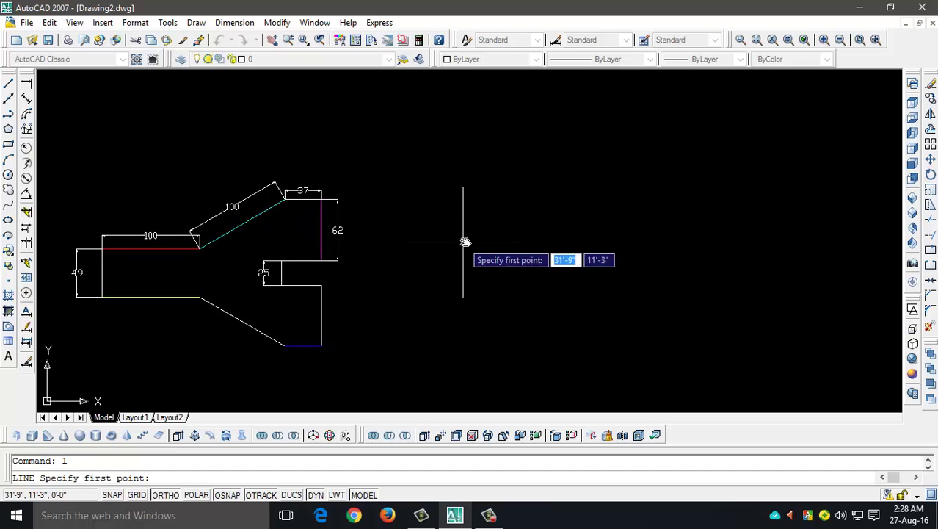
scroll(470, 229, up, 3)
click(470, 229)
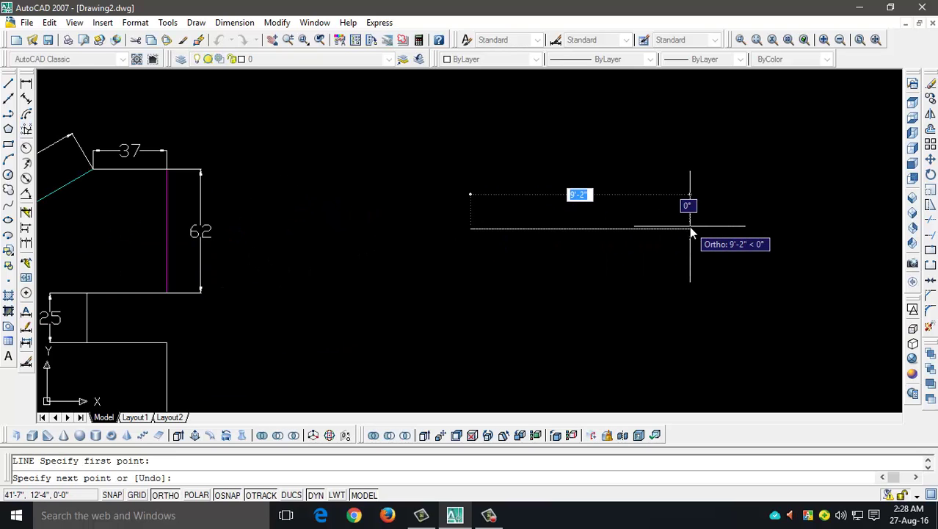
text(100)
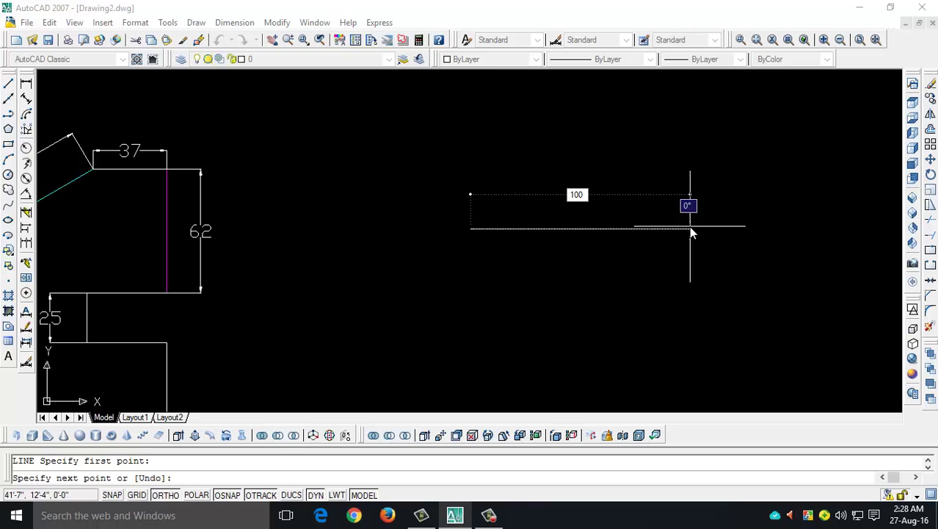
text(')
key(Return)
scroll(739, 237, down, 5)
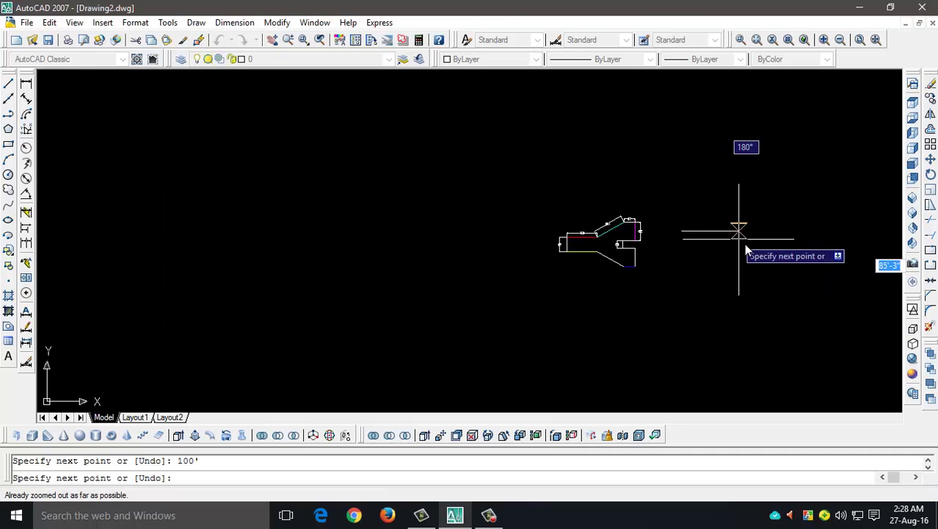
mouse_move(799, 265)
middle_down()
mouse_move(499, 304)
mouse_move(376, 298)
middle_up()
key(Escape)
scroll(481, 347, up, 2)
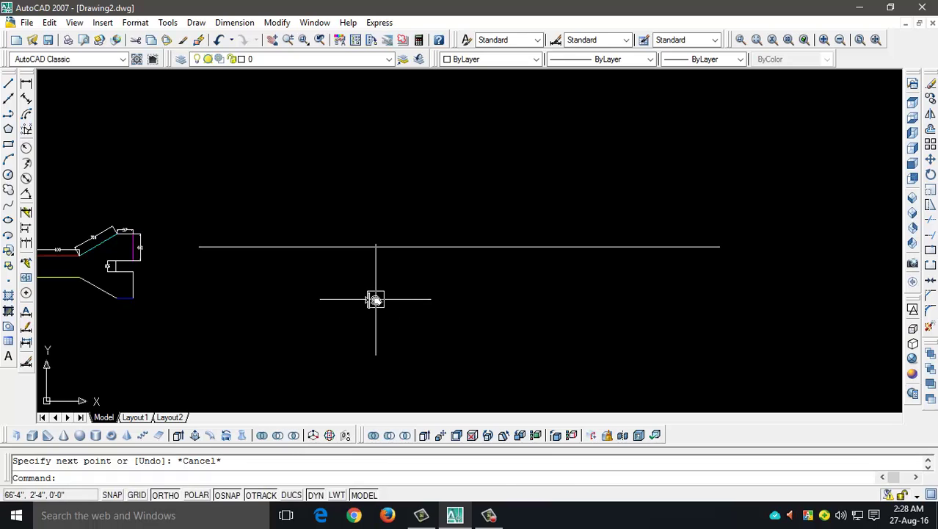
Step: Zoom to the whole drawing and frame the dimensioned profile together with the 100' line
scroll(376, 299, down, 1)
scroll(376, 298, up, 1)
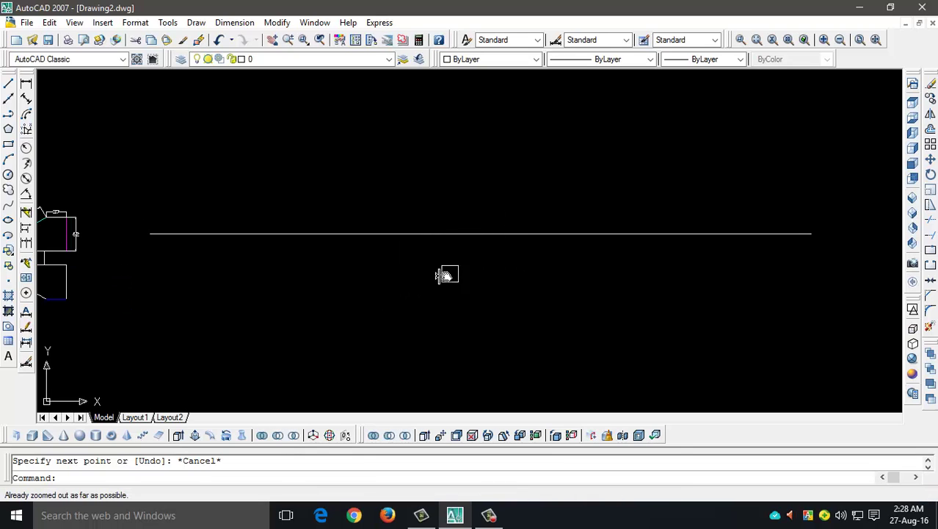
middle_drag(443, 272, 547, 295)
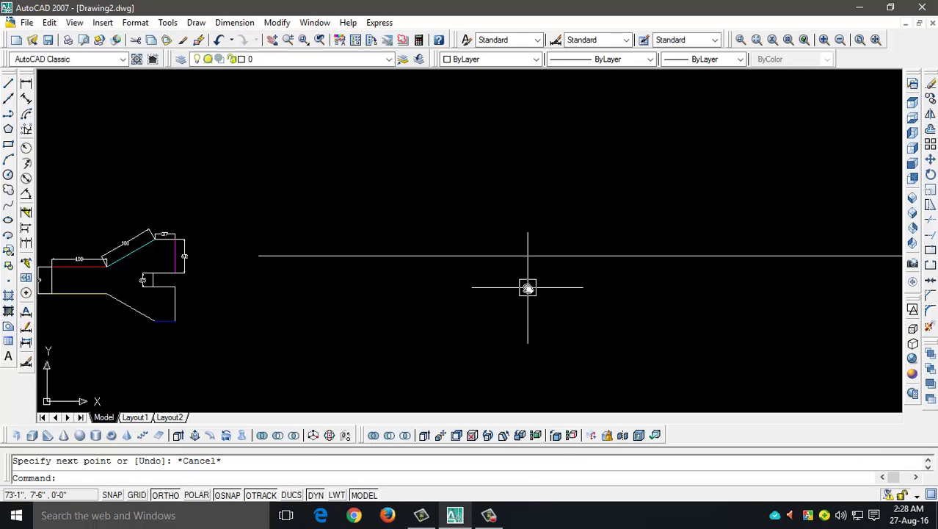
middle_drag(528, 287, 592, 285)
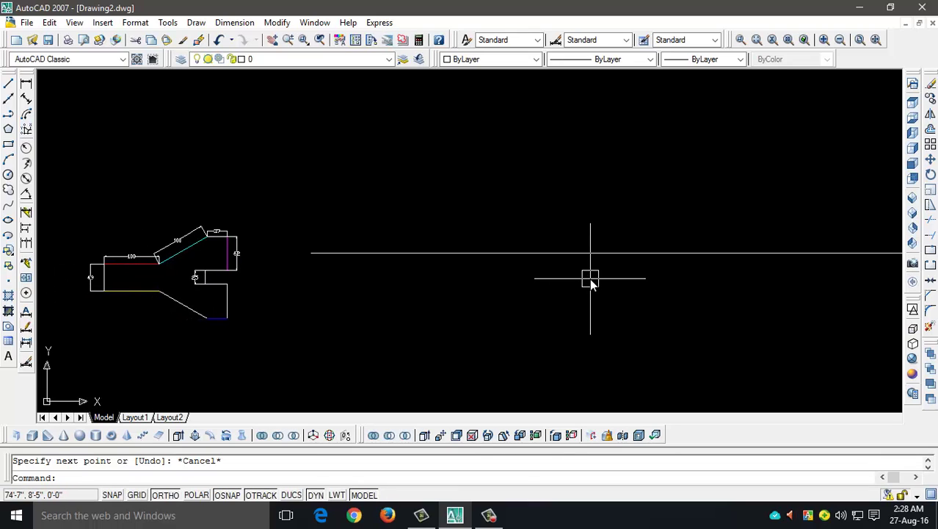
key(Return)
text(a)
key(Return)
scroll(585, 278, down, 6)
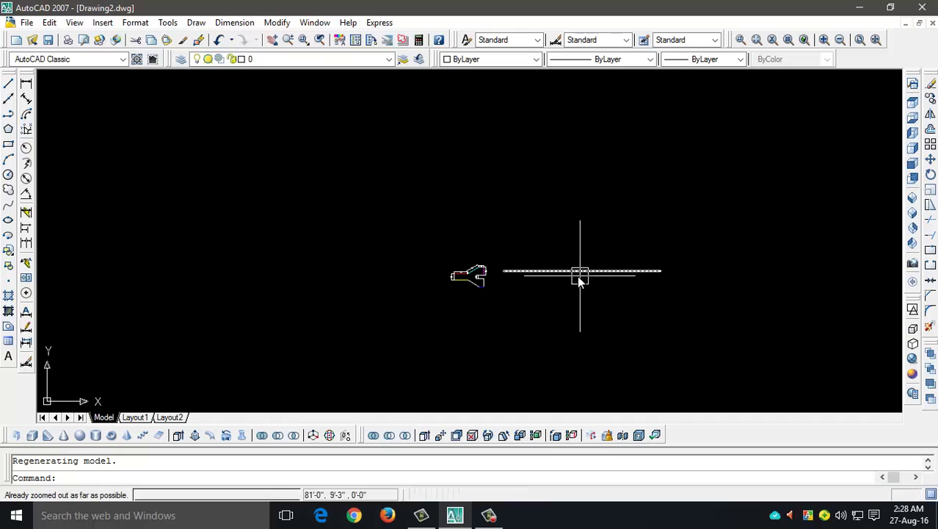
scroll(604, 276, up, 3)
scroll(670, 282, up, 3)
middle_drag(650, 280, 536, 275)
scroll(484, 272, down, 1)
middle_drag(344, 290, 384, 300)
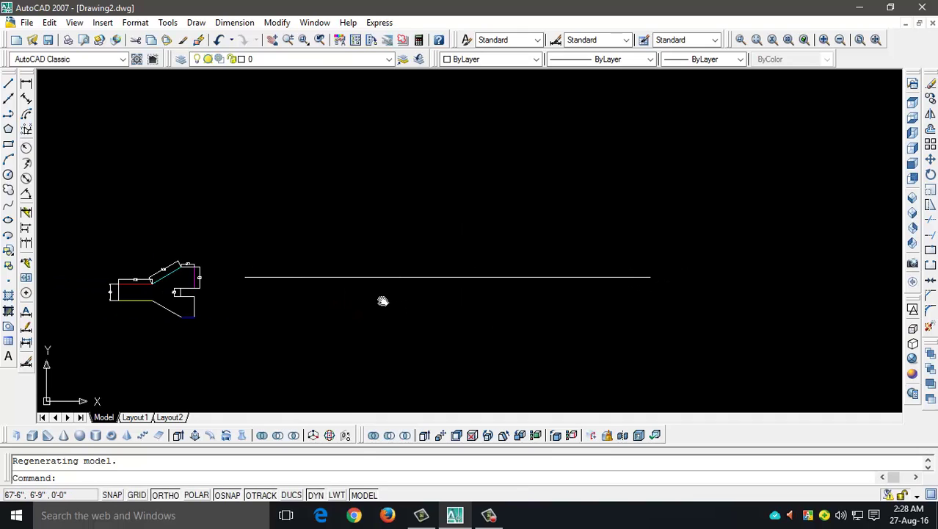
Step: Add a linear dimension to the 100' horizontal line, placing the dimension line above it
click(26, 84)
click(246, 277)
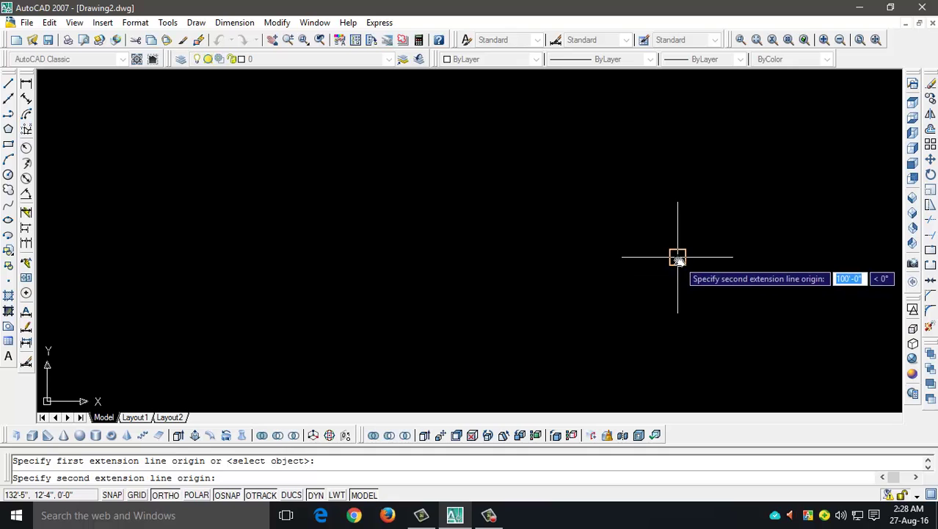
click(678, 257)
scroll(651, 209, down, 2)
click(614, 207)
scroll(471, 226, up, 3)
scroll(608, 202, up, 2)
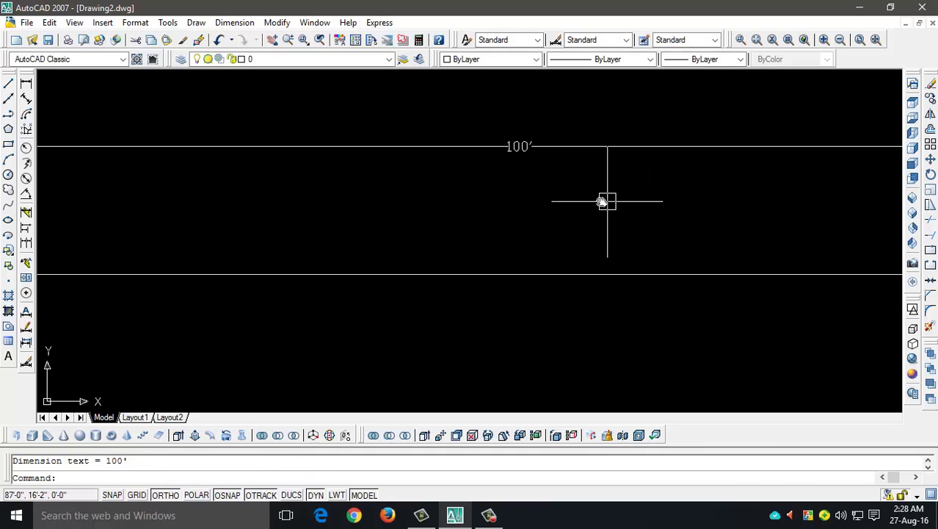
Step: Erase the 100' horizontal line together with its dimension
scroll(500, 213, down, 4)
click(723, 180)
click(626, 266)
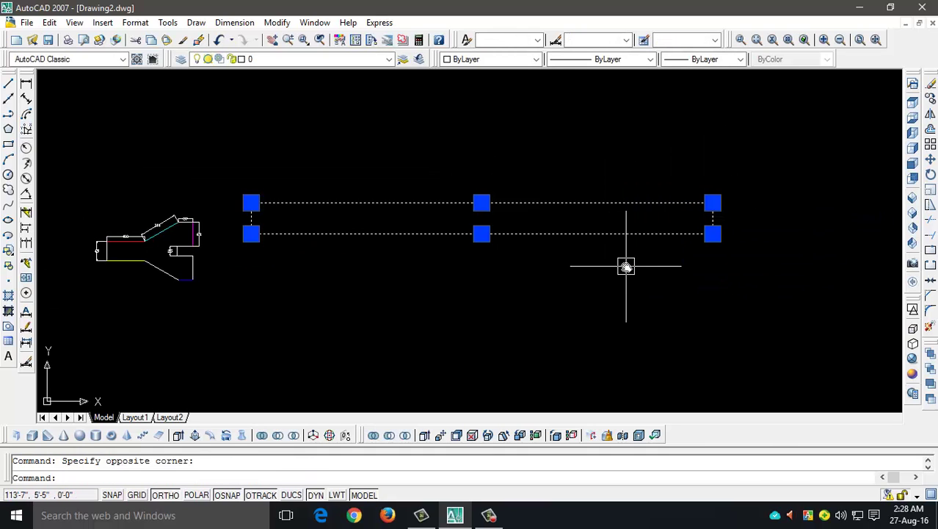
key(Delete)
Step: Draw a 20' horizontal line in the empty space to the right of the dimensioned profile
scroll(262, 263, up, 5)
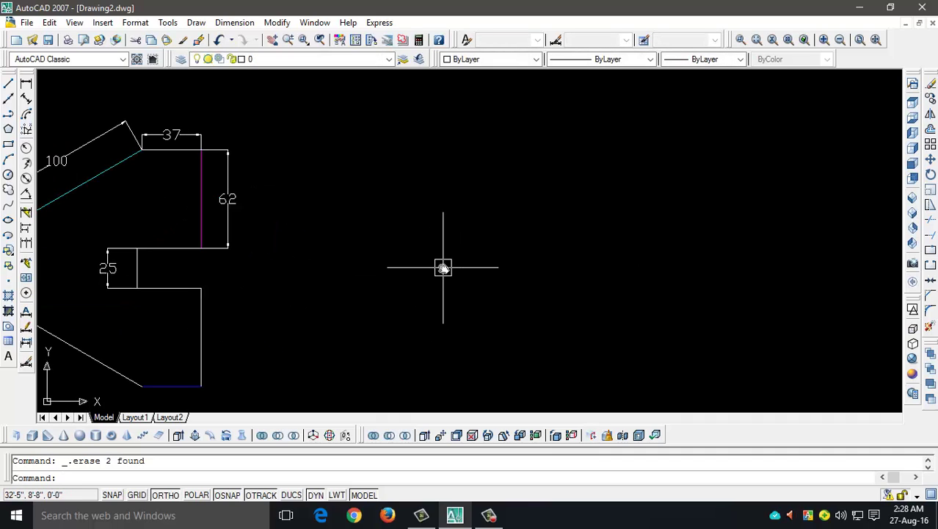
text(l)
key(Return)
click(410, 257)
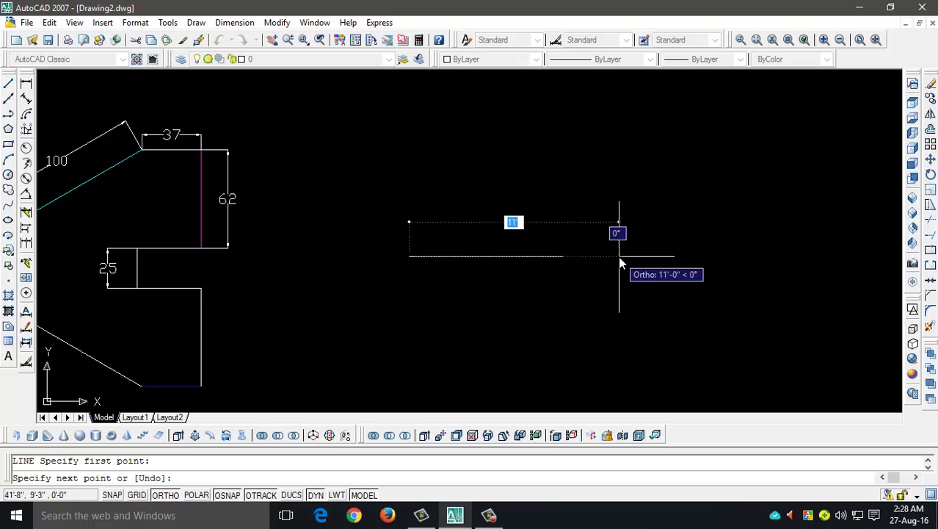
text(20)
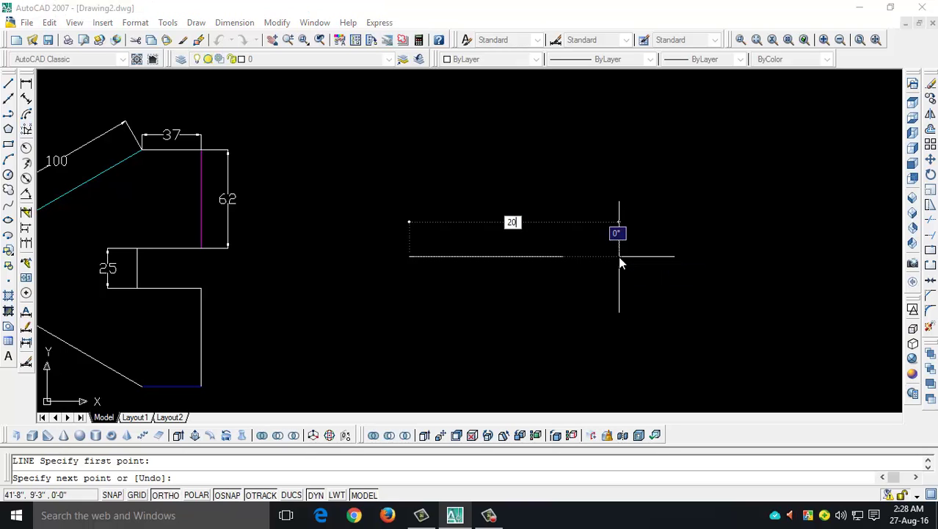
key(Return)
Step: Continue the line 20' straight down from the right end of the horizontal edge
scroll(620, 262, down, 7)
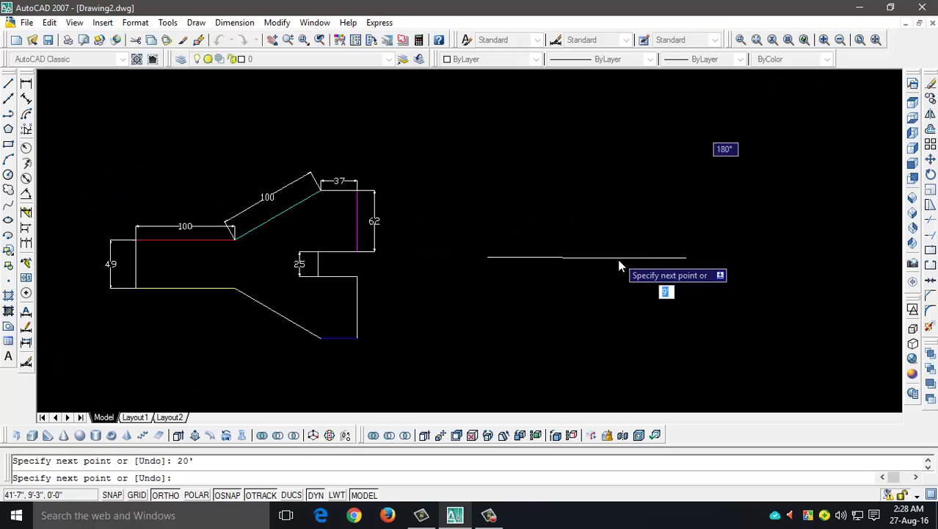
scroll(661, 261, up, 4)
scroll(611, 279, up, 3)
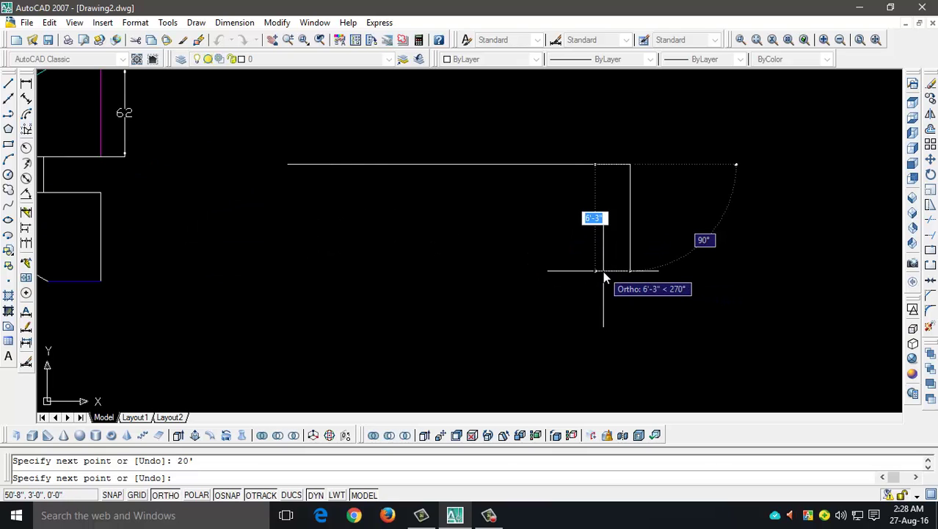
scroll(608, 280, down, 3)
scroll(613, 290, up, 2)
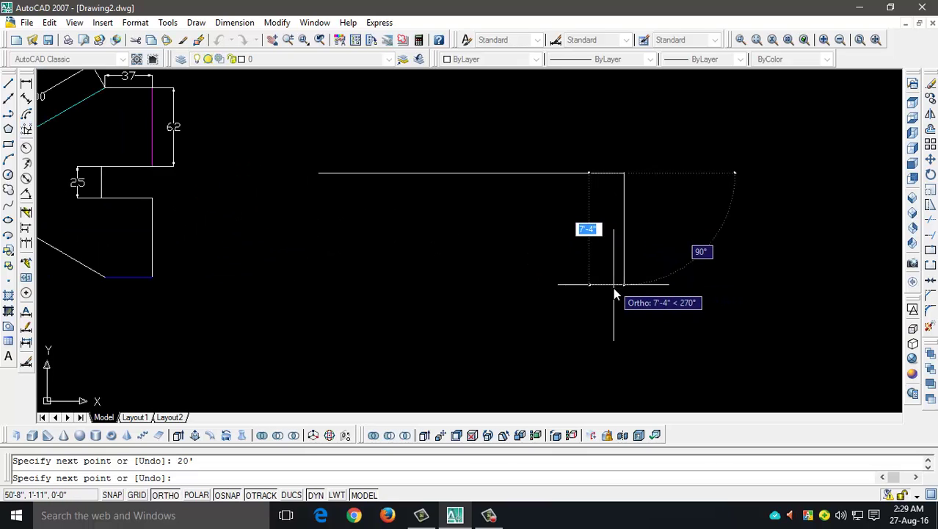
middle_drag(615, 292, 633, 259)
text(2)
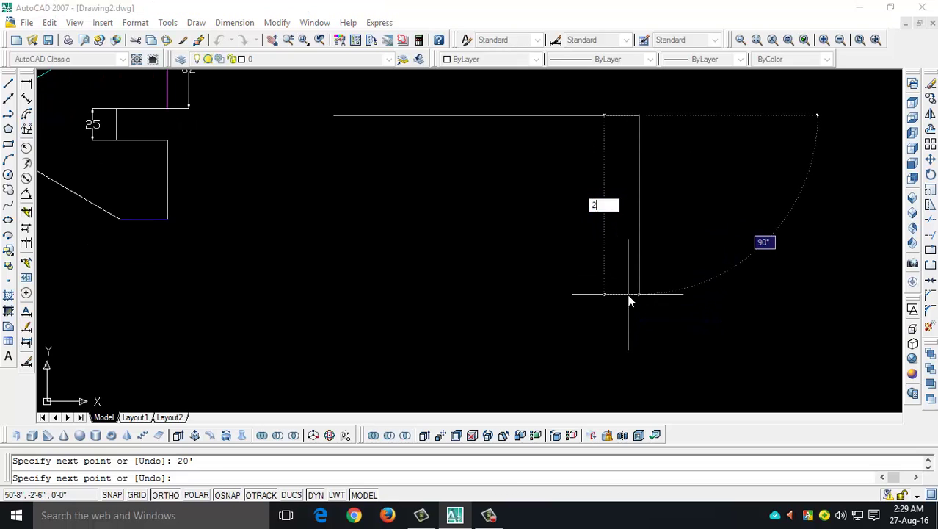
text(0')
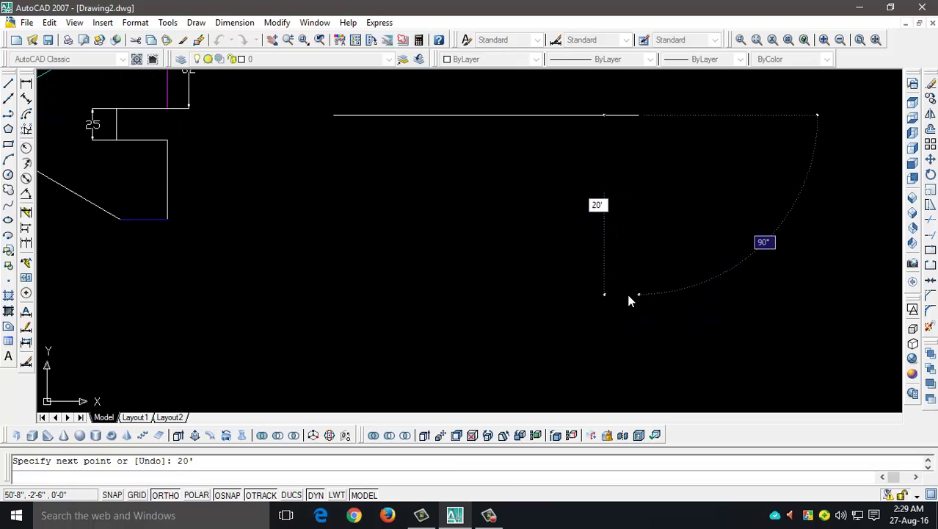
key(Return)
Step: Draw the 20' bottom edge toward the left and close the square back at its starting corner
scroll(629, 297, down, 4)
scroll(635, 301, up, 2)
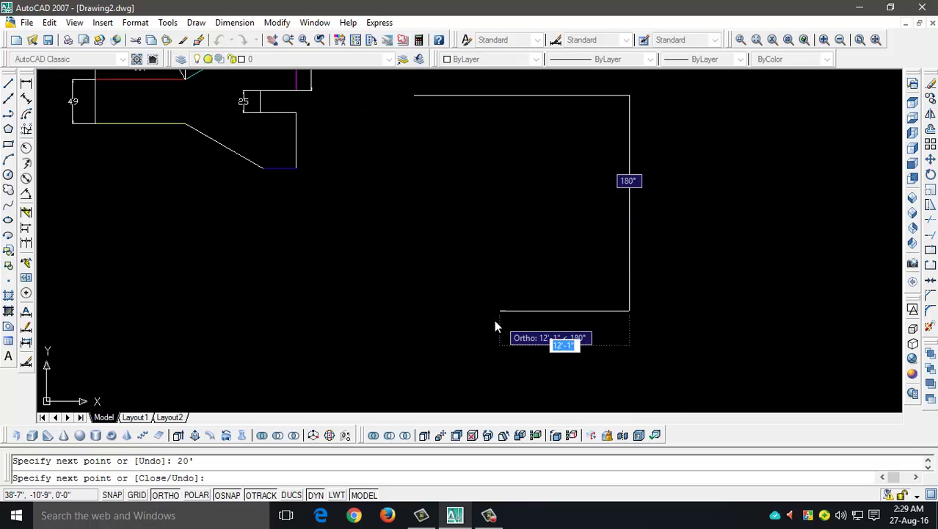
text(20)
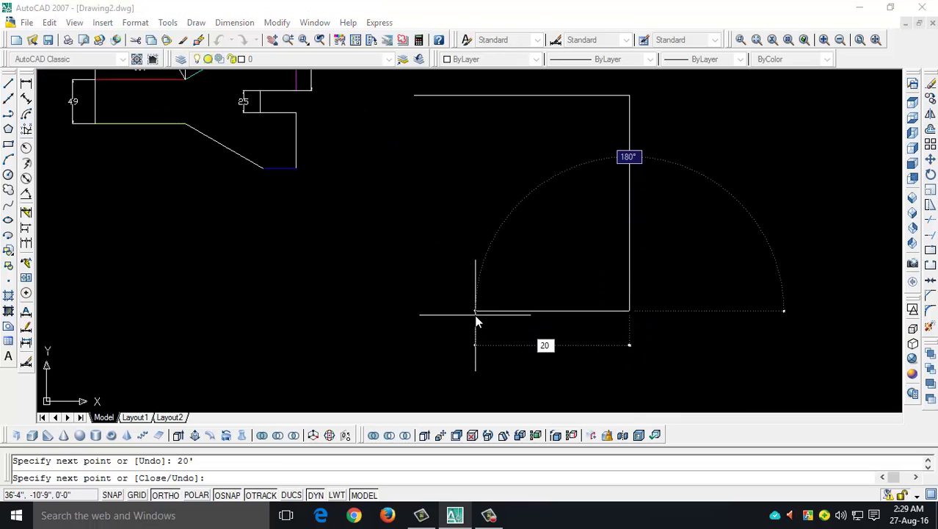
text(')
key(Return)
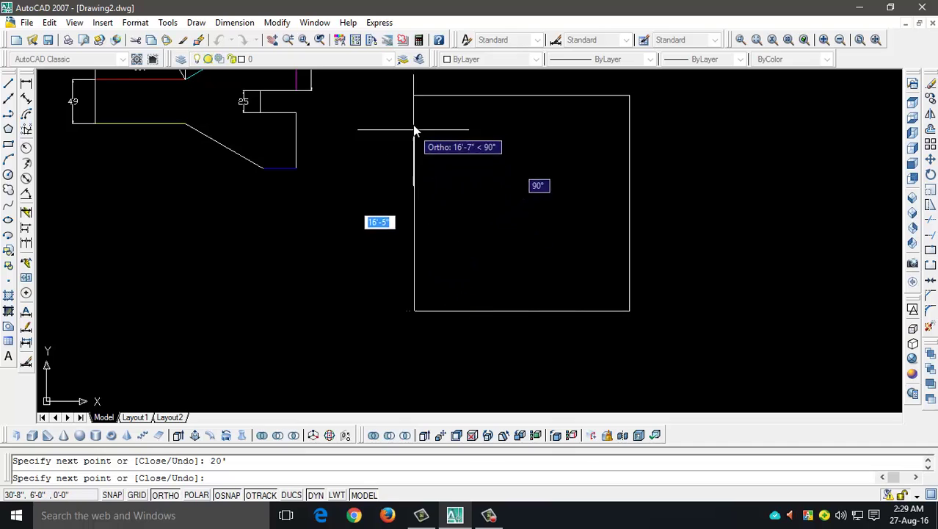
scroll(520, 171, down, 1)
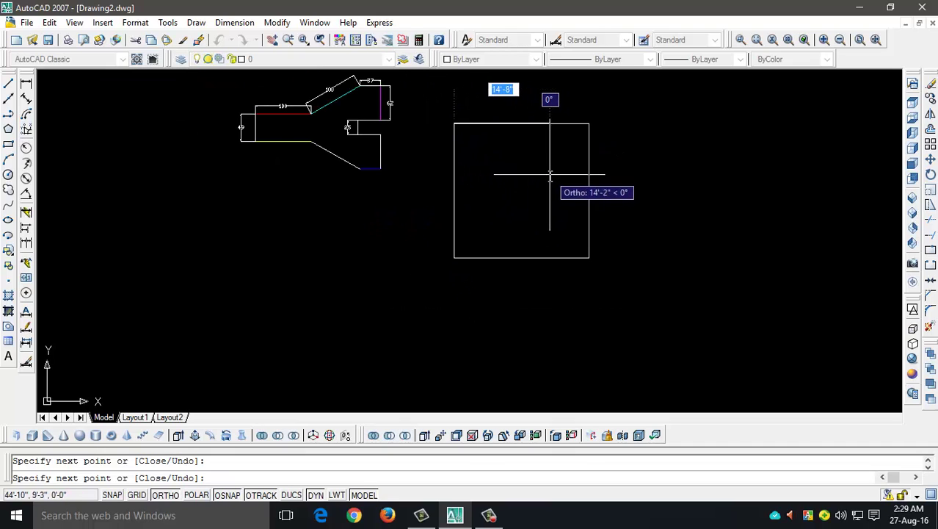
key(Return)
Step: Add a linear dimension to the square's top edge, placing the dimension line above it
scroll(527, 132, up, 3)
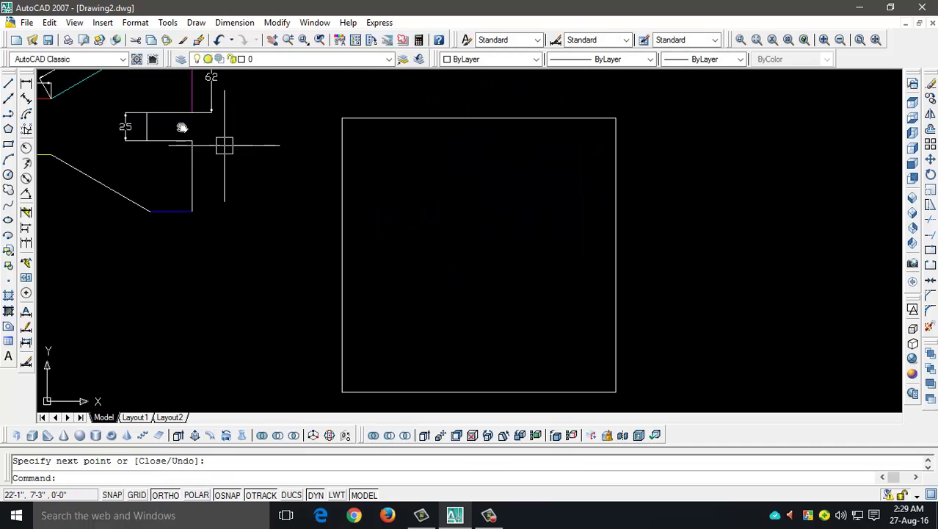
click(342, 118)
click(616, 118)
click(602, 88)
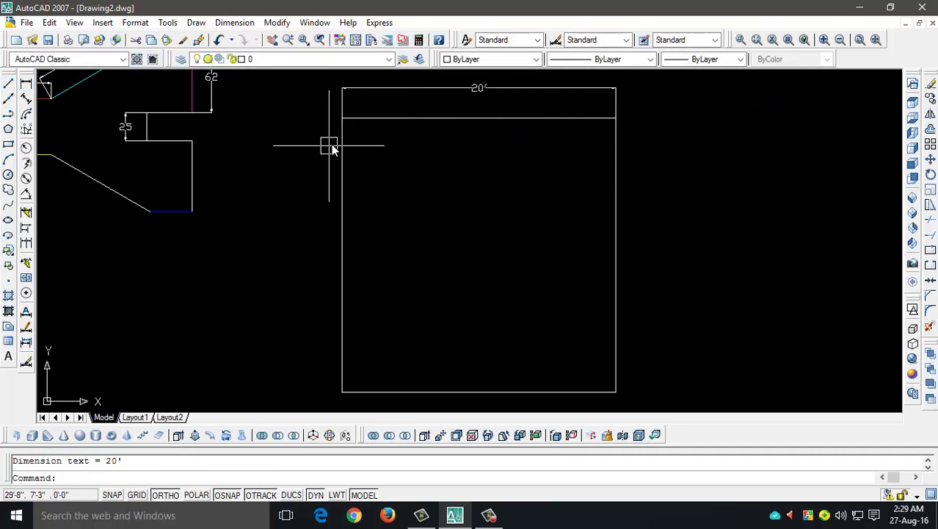
Step: Add a linear dimension to the square's left edge, placing the dimension line outside the square
key(Return)
click(342, 118)
click(342, 391)
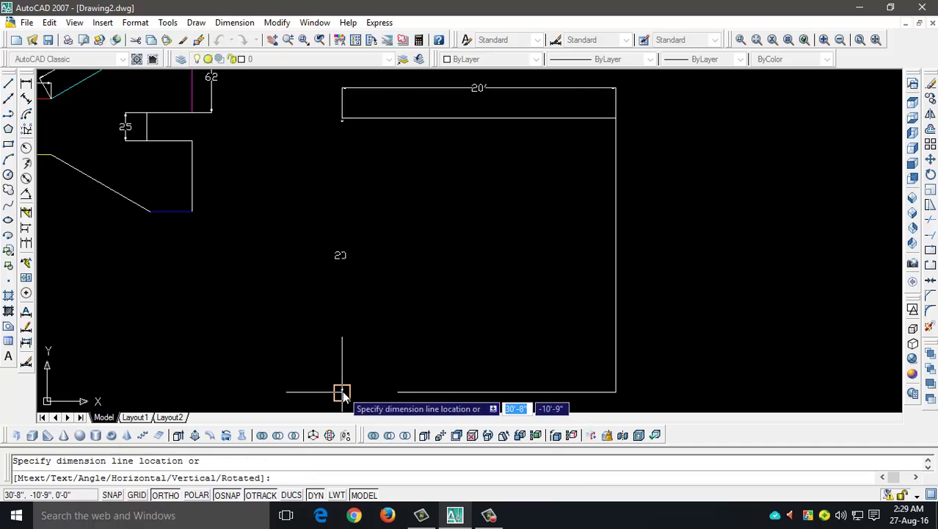
click(314, 383)
Step: Examine the dimensioned square beside the notched profile
scroll(478, 241, down, 1)
scroll(487, 247, up, 1)
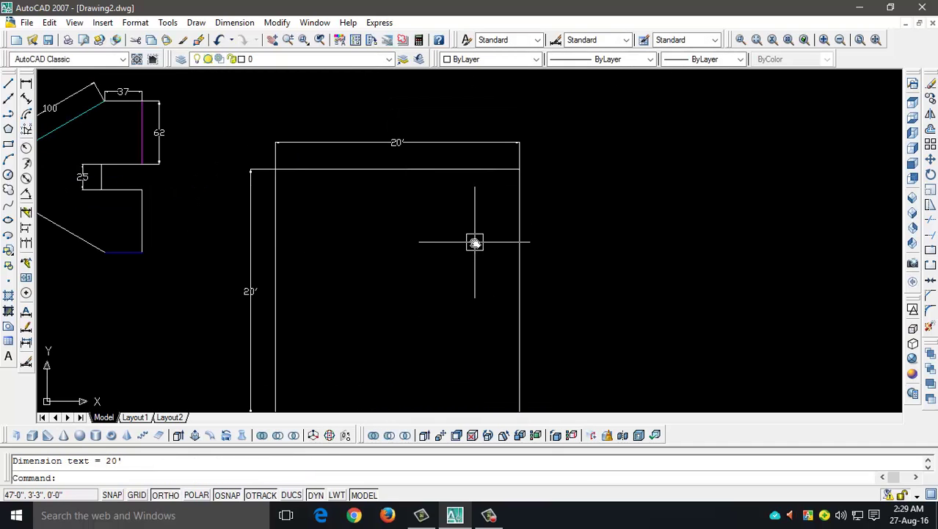
middle_drag(475, 240, 431, 190)
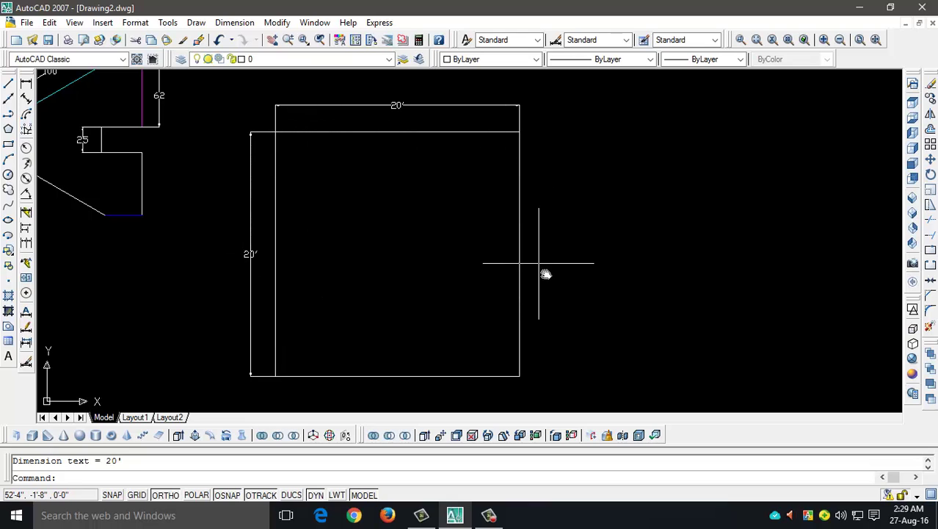
scroll(562, 285, down, 3)
scroll(576, 293, up, 4)
scroll(576, 293, down, 3)
middle_drag(540, 293, 498, 284)
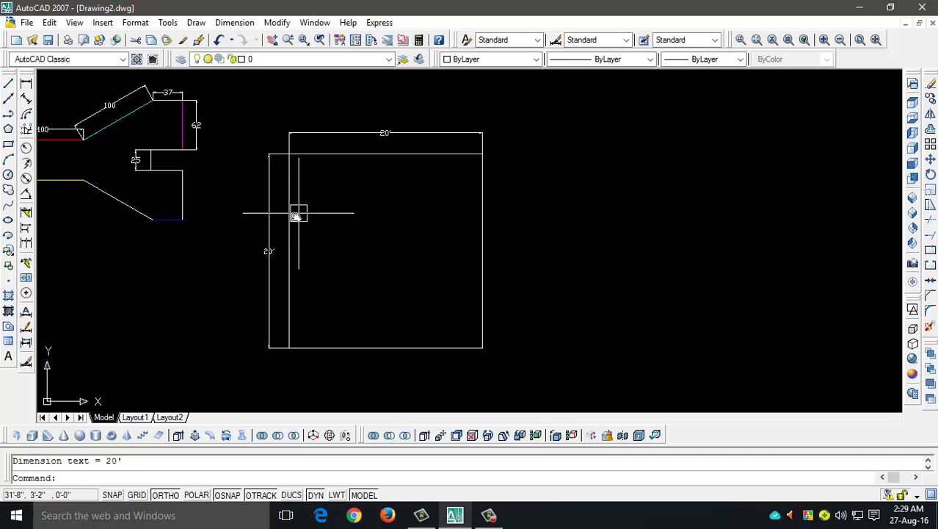
scroll(523, 261, up, 2)
middle_drag(622, 234, 471, 271)
scroll(472, 270, down, 2)
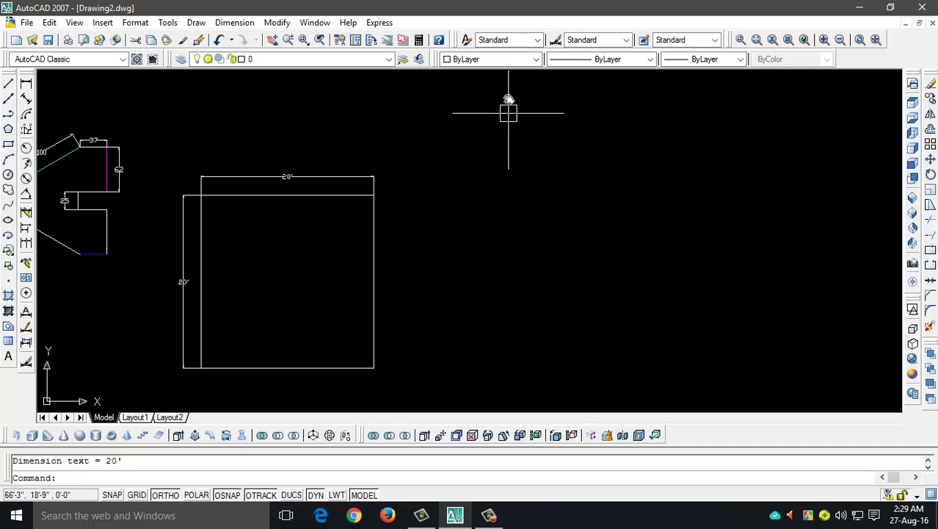
Step: Set the current object colour to Red and frame the empty space beside the square
click(493, 59)
click(487, 97)
middle_drag(488, 226, 442, 202)
scroll(416, 257, up, 2)
middle_drag(416, 260, 490, 245)
scroll(488, 246, down, 2)
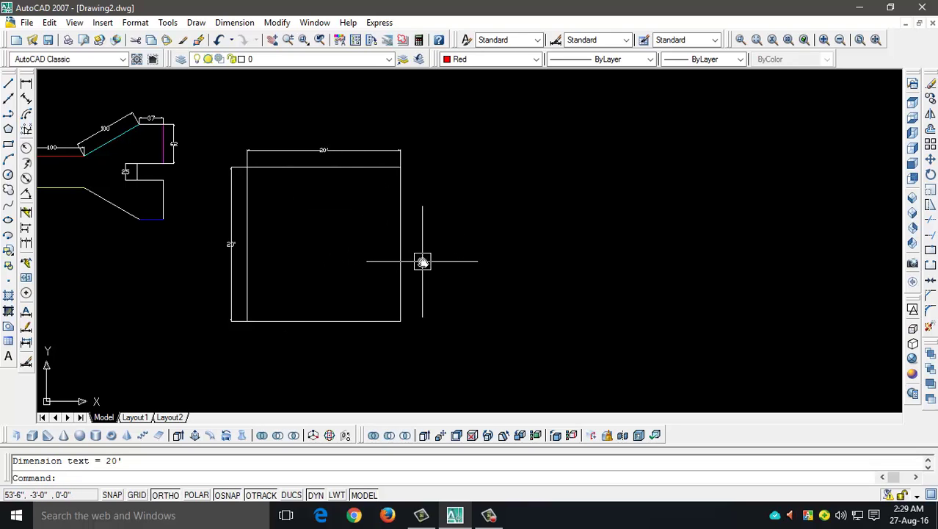
text(re)
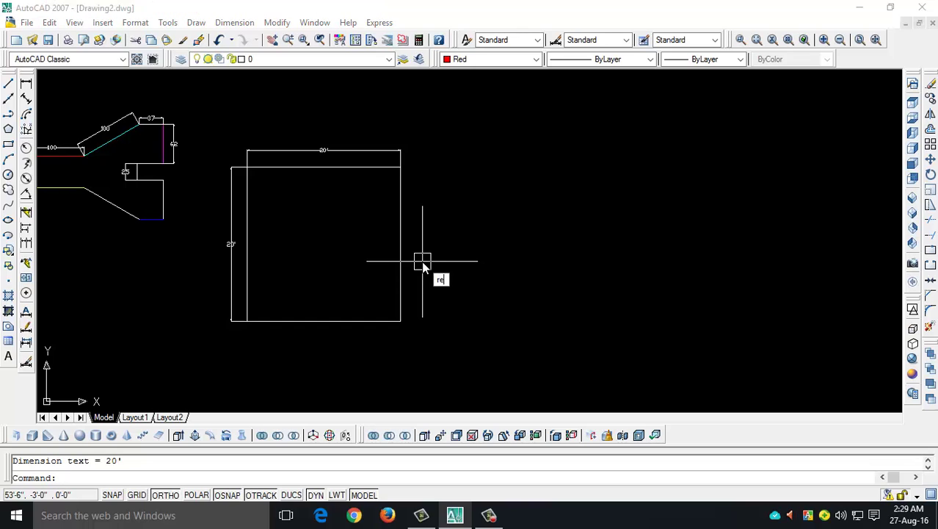
text(c)
key(Return)
click(471, 176)
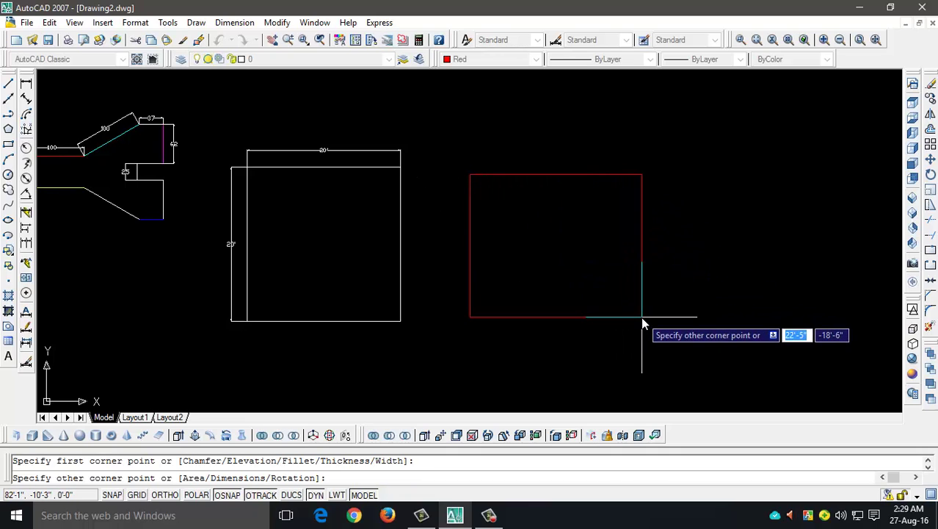
key(Escape)
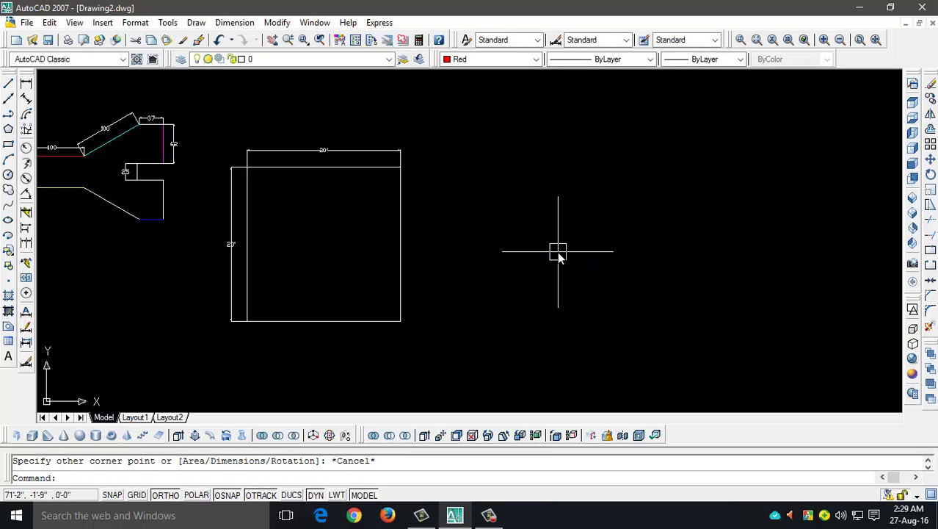
Step: Draw a 10' by 10' red square in the empty space beside the 20' square
text(rec)
key(Return)
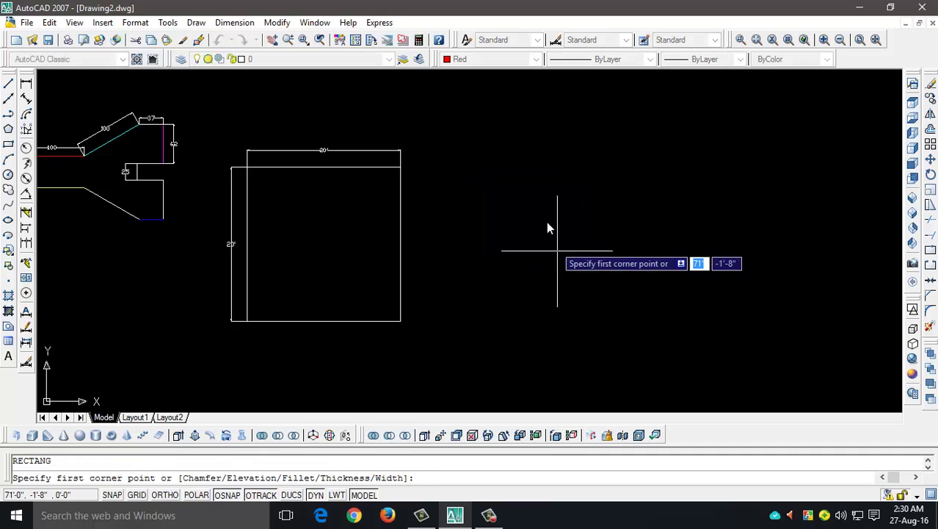
click(508, 173)
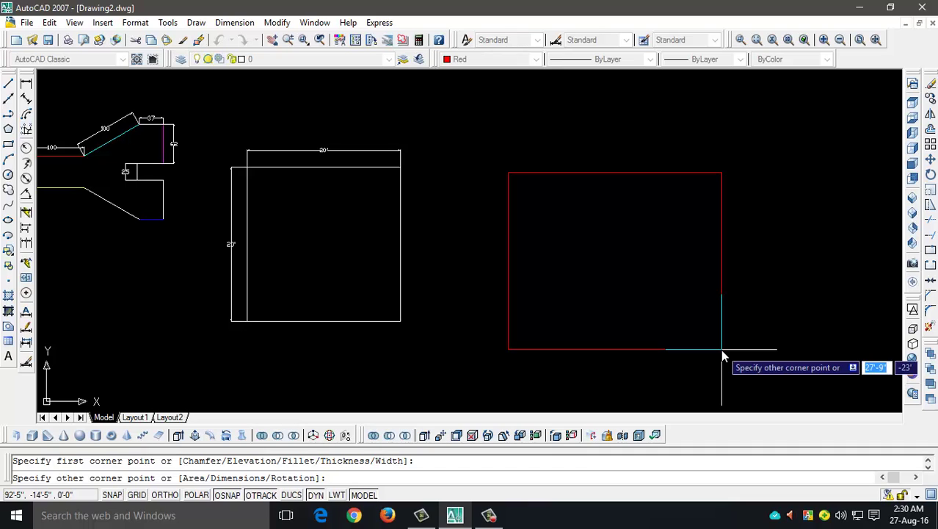
key(shift)
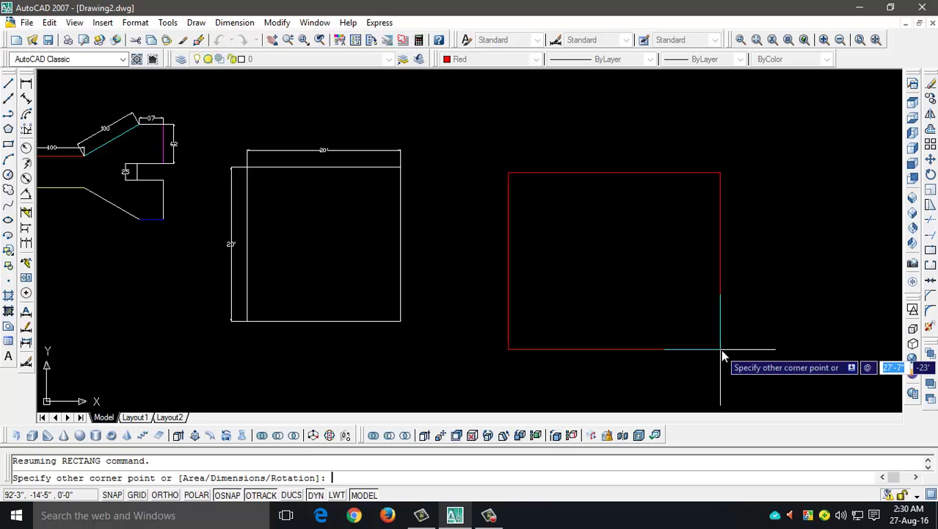
text(10)
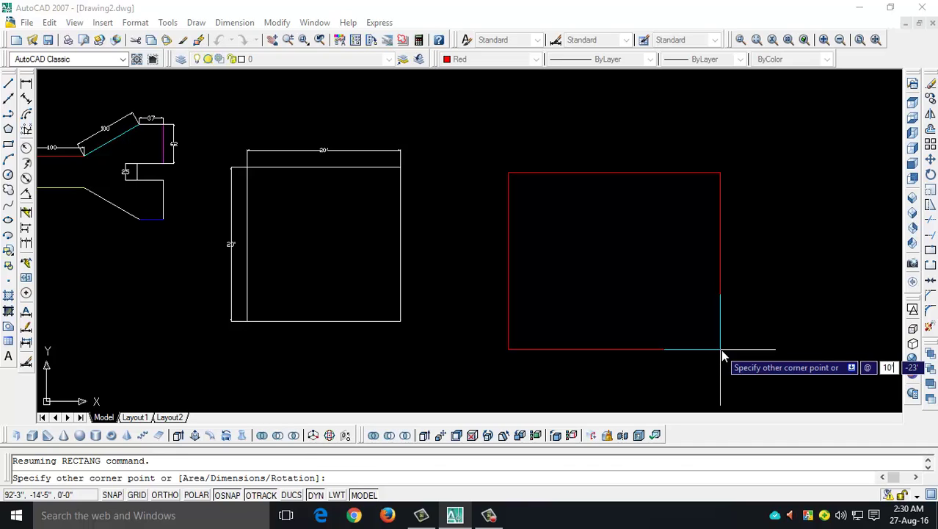
text(')
key(Tab)
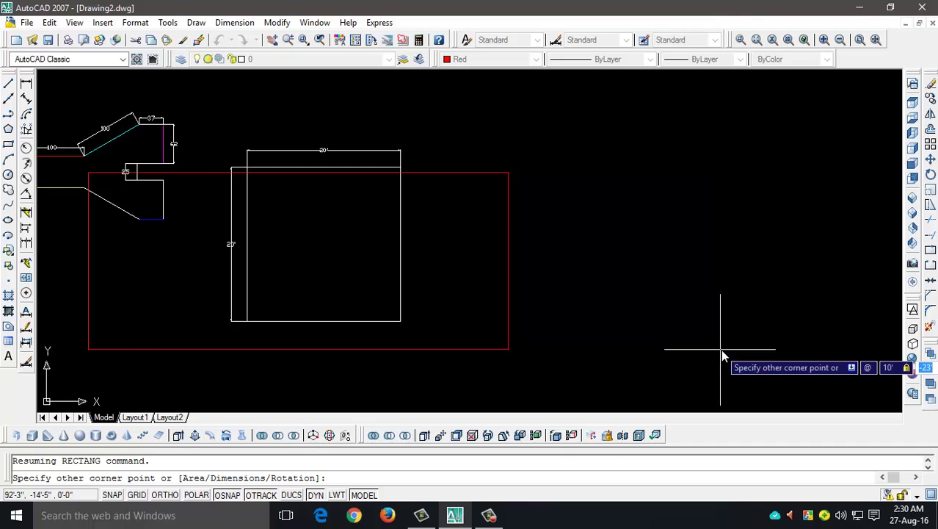
text(10)
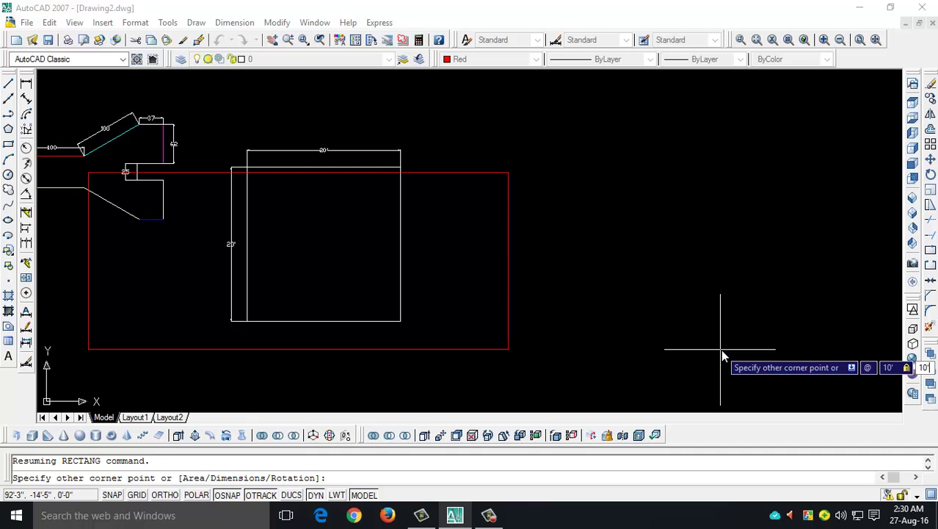
key(Return)
Step: Add a linear dimension to the red square's top edge, placing the dimension line above it
scroll(652, 264, up, 3)
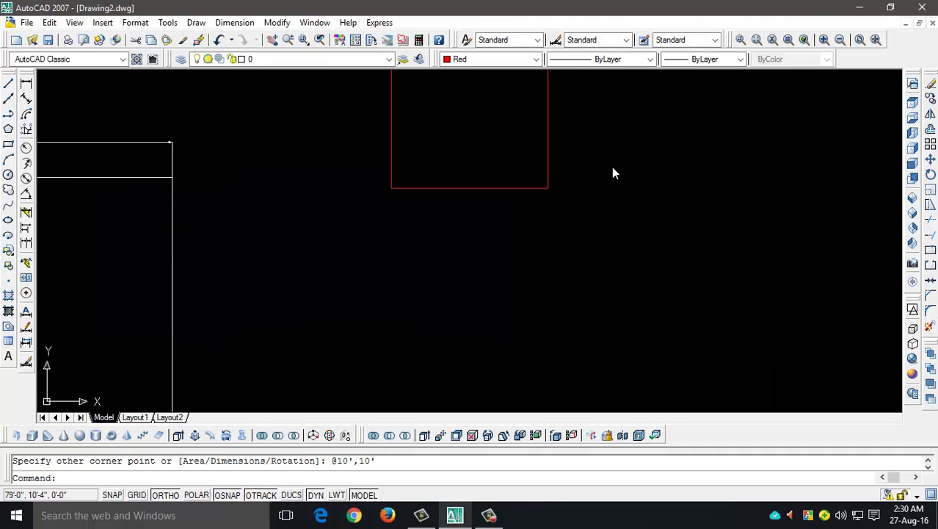
middle_drag(613, 172, 571, 323)
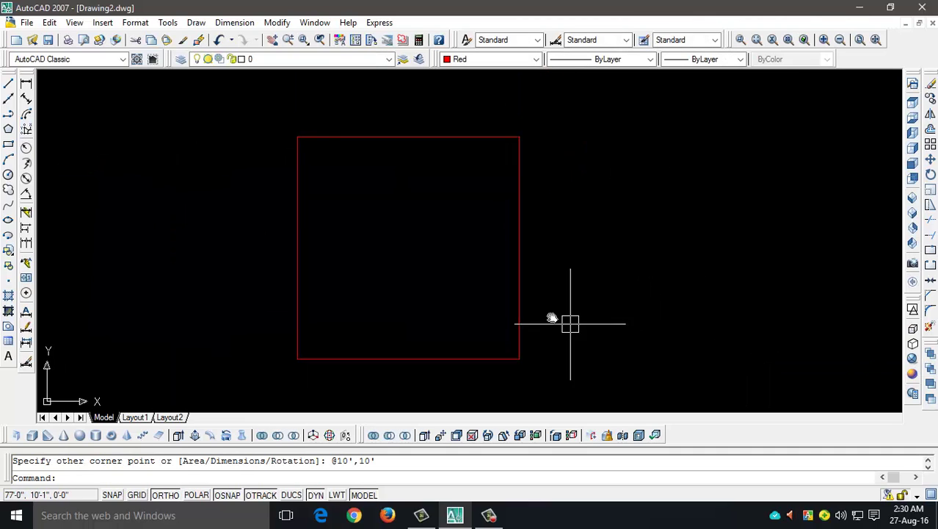
click(26, 84)
click(297, 138)
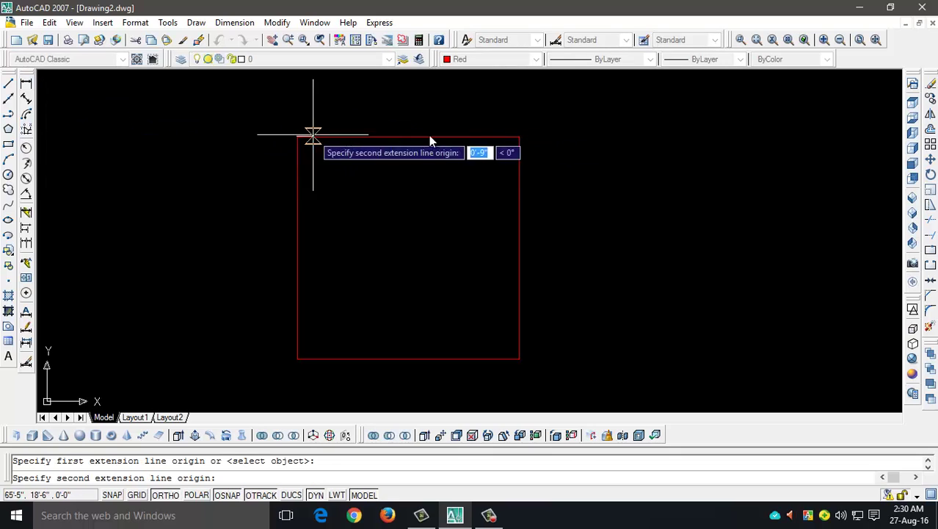
click(519, 137)
click(515, 114)
Step: Add a linear dimension to the red square's left edge, placing the dimension line outside the square
key(Return)
click(298, 137)
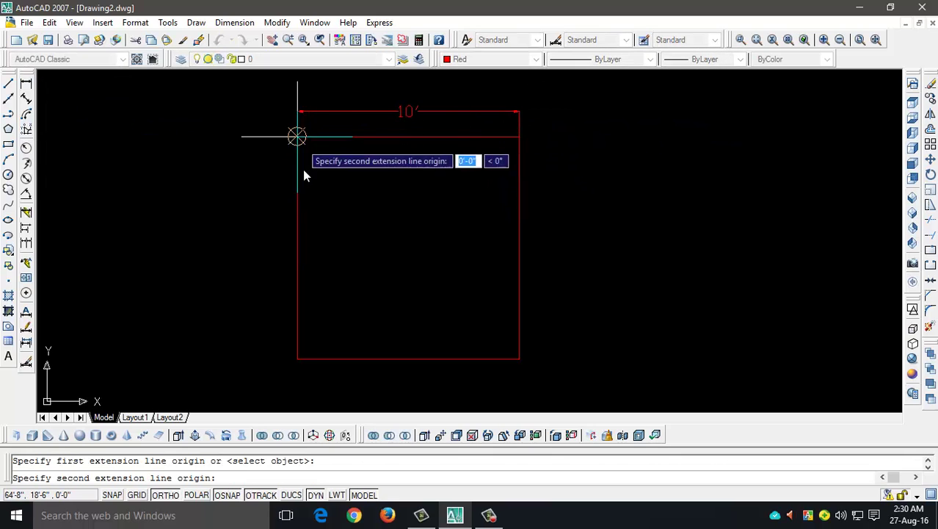
click(297, 350)
key(Escape)
key(Return)
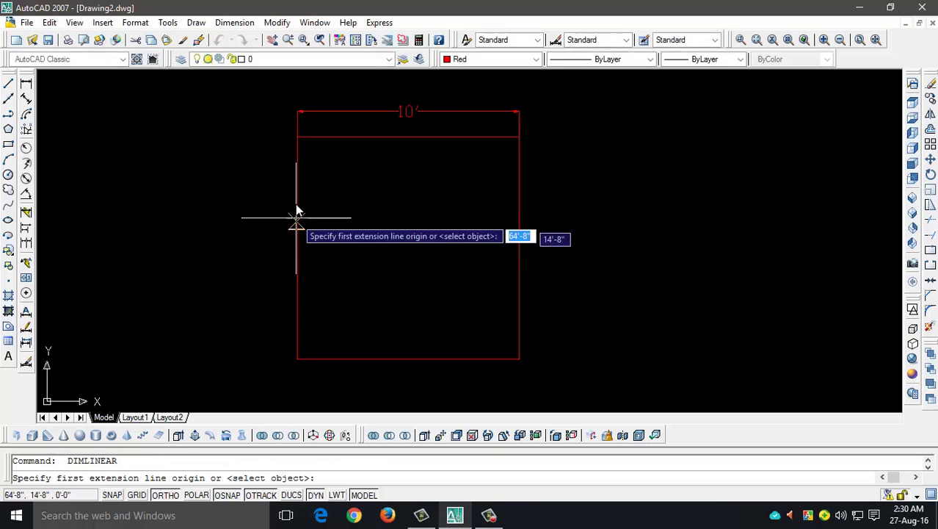
click(297, 137)
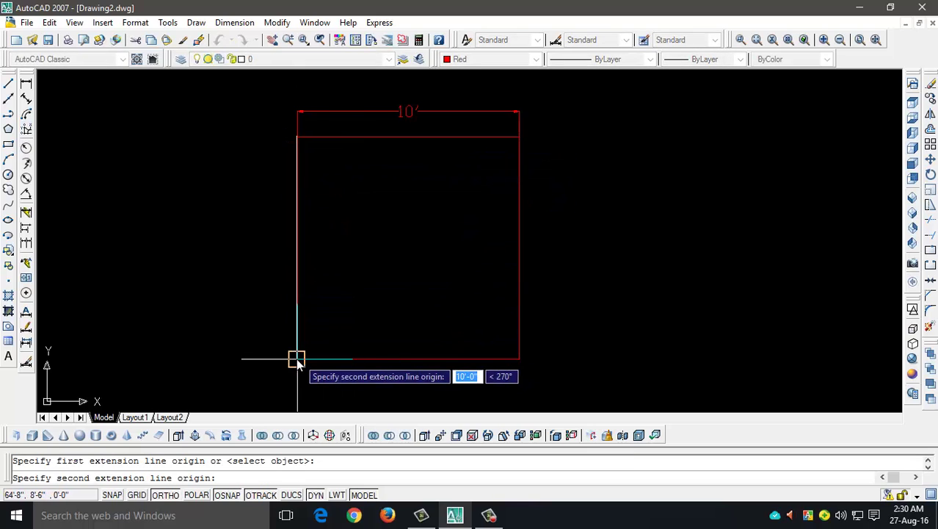
click(298, 359)
click(250, 345)
Step: Compare the dimensioned red square with the larger white square and the notched profile
scroll(433, 260, down, 5)
middle_drag(446, 293, 495, 245)
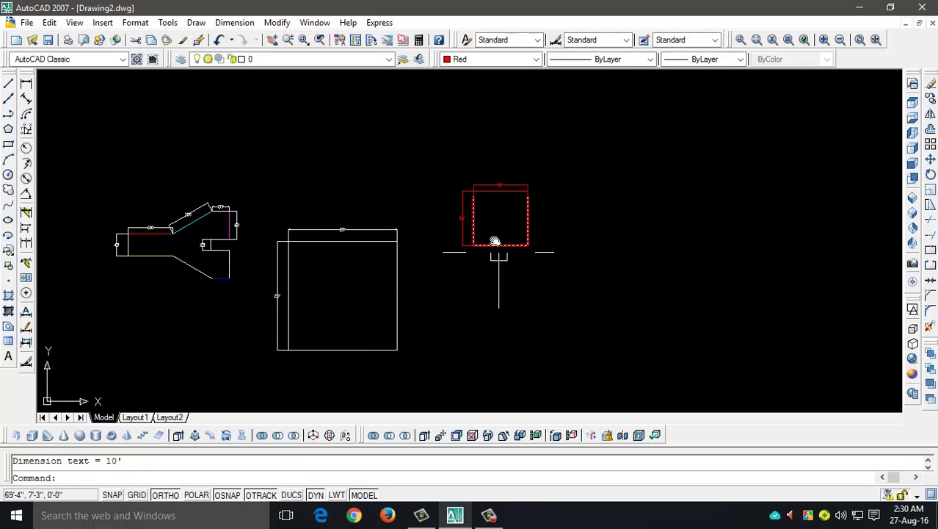
scroll(514, 246, up, 4)
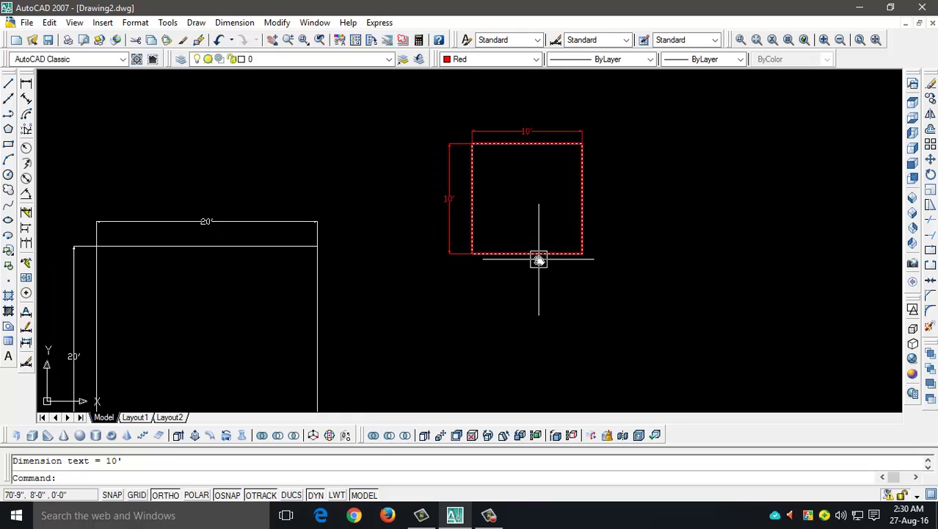
scroll(543, 264, down, 4)
scroll(555, 276, up, 2)
mouse_move(618, 241)
middle_down()
mouse_move(556, 251)
mouse_move(548, 294)
mouse_move(643, 317)
mouse_move(641, 305)
middle_up()
scroll(511, 227, up, 4)
scroll(578, 218, down, 2)
scroll(561, 245, down, 4)
scroll(534, 272, up, 3)
scroll(592, 306, up, 2)
scroll(610, 310, down, 3)
scroll(610, 312, up, 2)
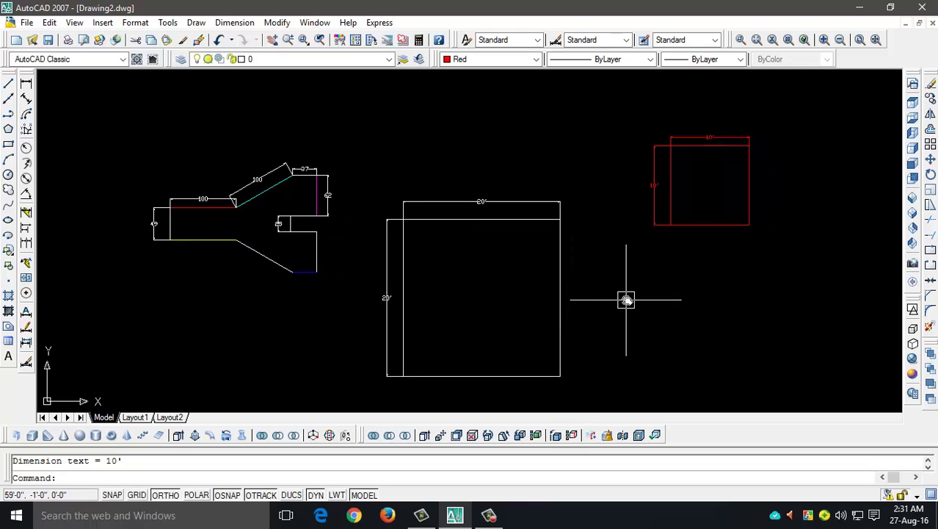